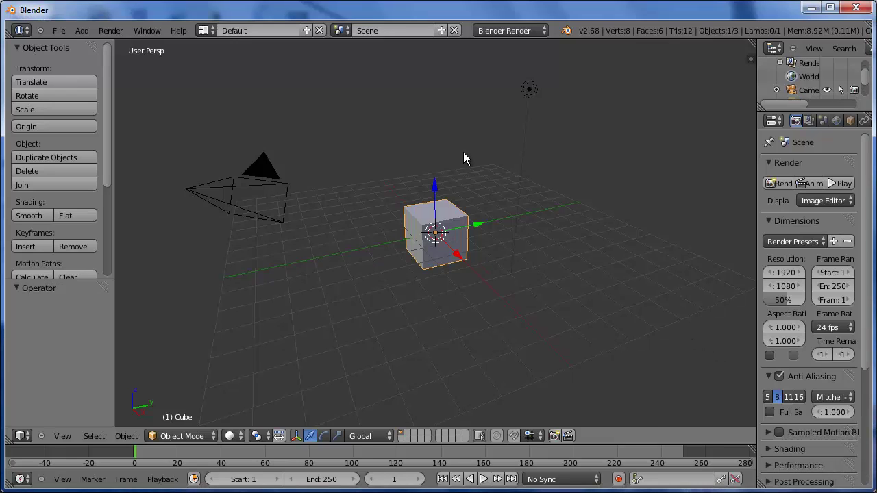
# Delete the default cube and add a mesh circle at the scene centre.
pyautogui.press('x')
pyautogui.click(463, 158)
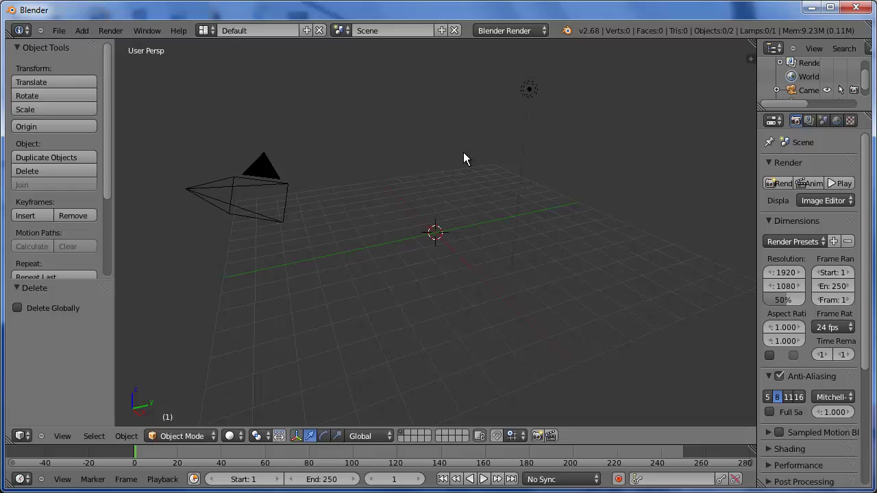
pyautogui.hotkey('shift', 'a')
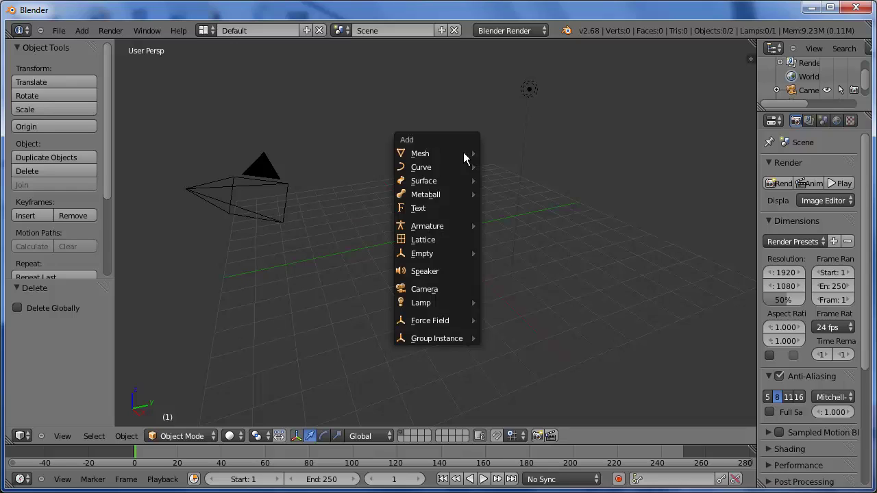
pyautogui.moveTo(464, 155)
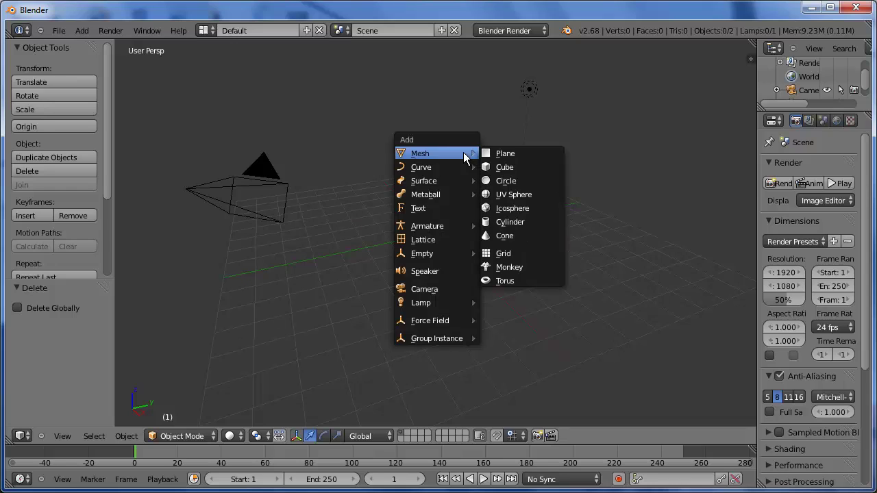
pyautogui.click(504, 181)
# Enter Edit Mode on the circle and frame it in a right-side orthographic view.
pyautogui.press('Tab')
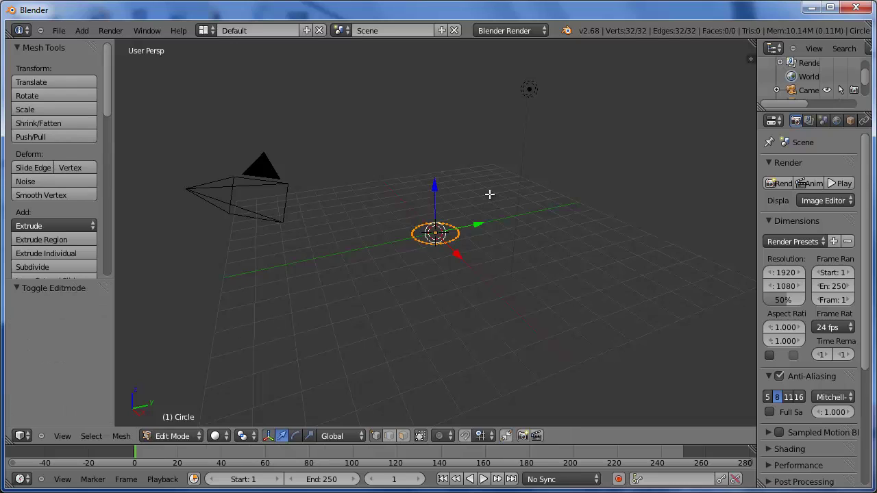
pyautogui.scroll(5, 490, 194)
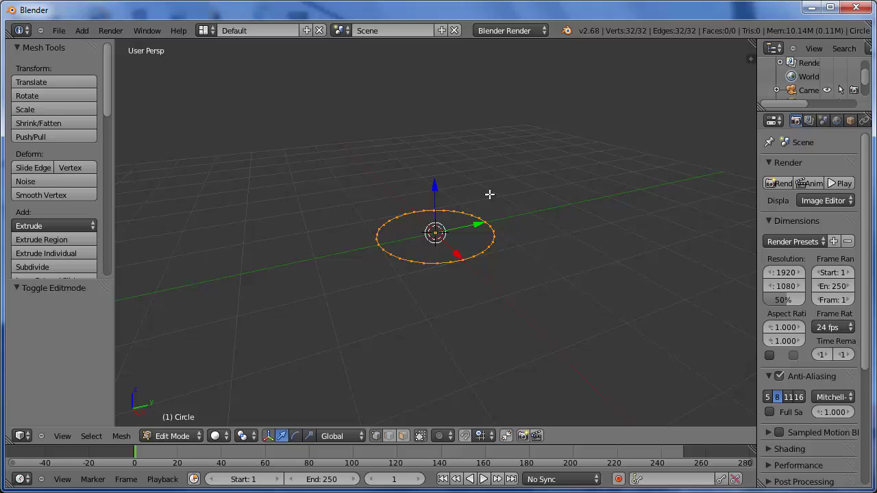
pyautogui.hotkey('ctrl', 'i')
pyautogui.hotkey('ctrl', 'i')
pyautogui.press('KP_5')
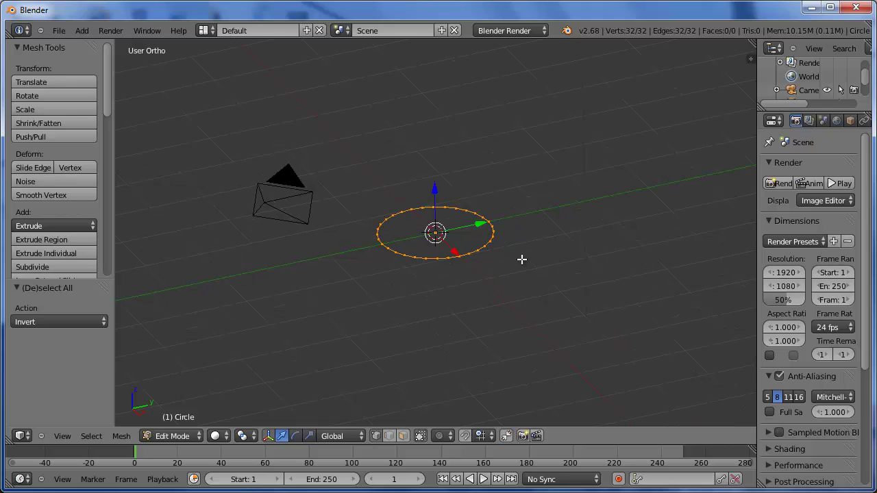
pyautogui.press('KP_3')
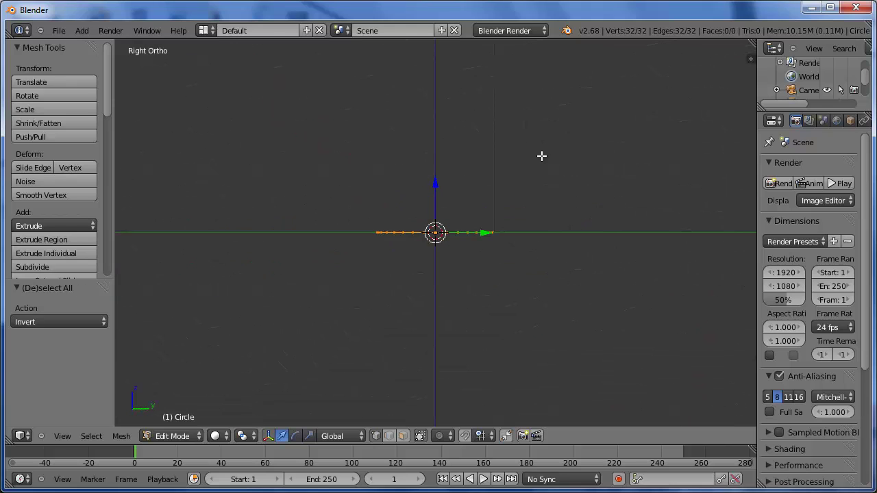
pyautogui.keyDown('shift'); pyautogui.moveTo(540, 155); pyautogui.dragTo(539, 242, button='middle'); pyautogui.keyUp('shift')
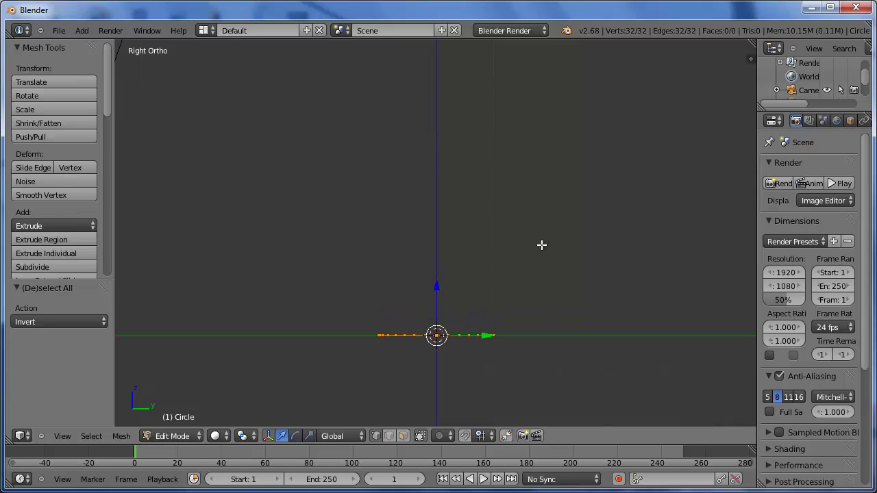
# Extrude the circle's ring upward five times by 0.2, 0.9, 0.2, 0.8 and 0.2.
pyautogui.press('e')
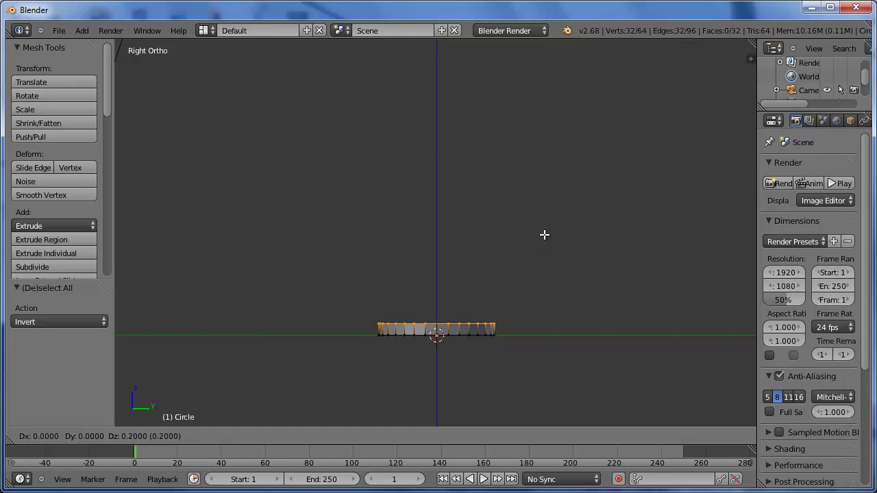
pyautogui.click(544, 235)
pyautogui.press('e')
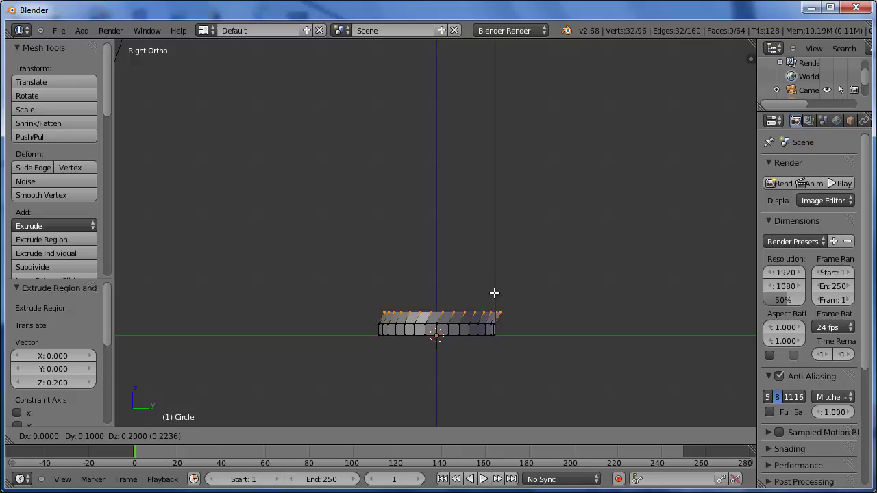
pyautogui.click(489, 255)
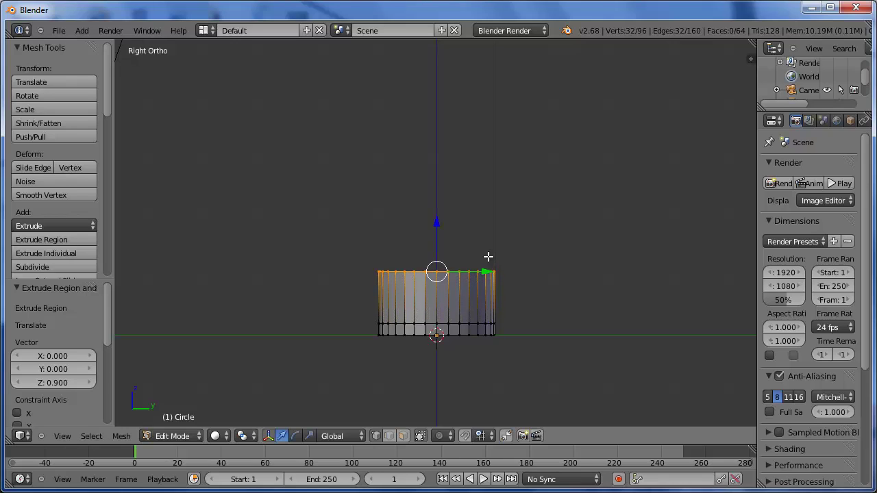
pyautogui.press('e')
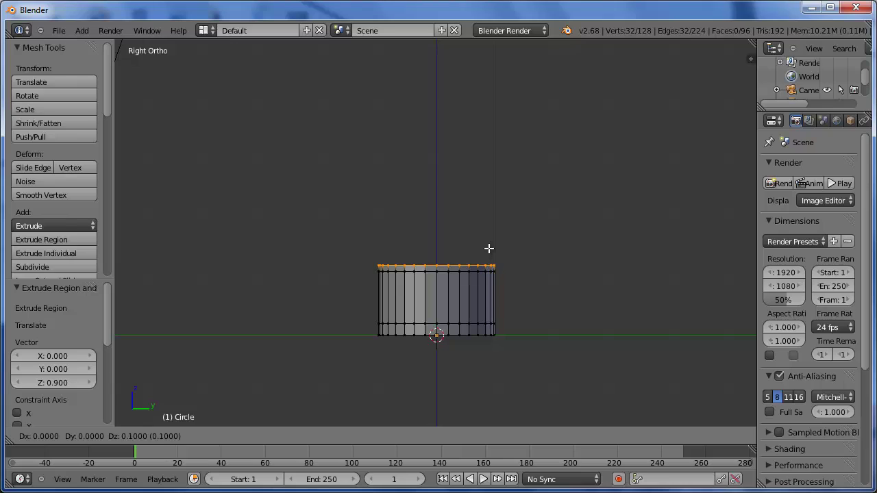
pyautogui.click(490, 243)
pyautogui.press('e')
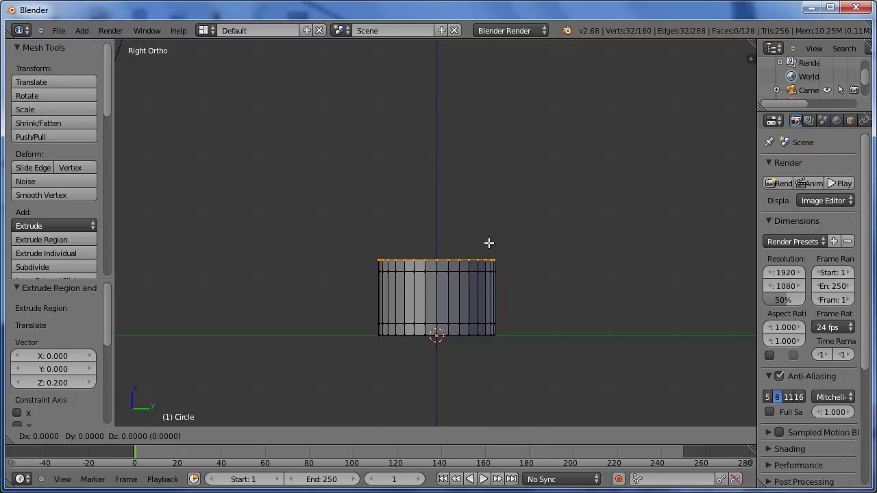
pyautogui.click(489, 198)
pyautogui.press('e')
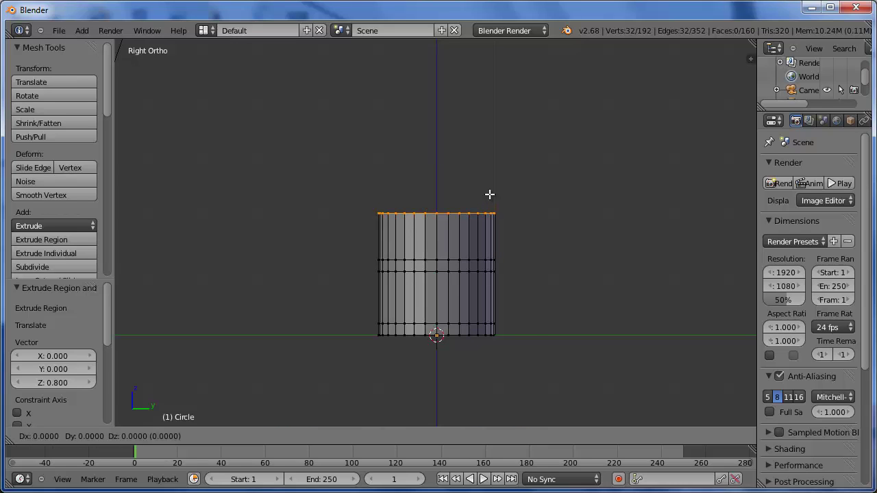
pyautogui.click(489, 188)
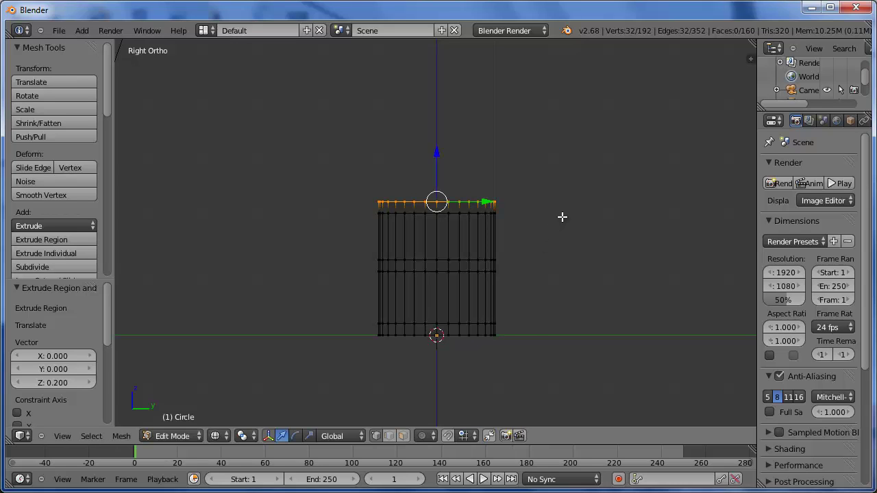
# Pinch the cylinder's middle edge ring in to 0.3 scale.
pyautogui.moveTo(562, 218)
pyautogui.mouseDown(button='middle')
pyautogui.moveTo(562, 258)
pyautogui.moveTo(562, 217)
pyautogui.mouseUp(button='middle')
pyautogui.press('KP_3')
pyautogui.press('a')
pyautogui.press('b')
pyautogui.moveTo(370, 264); pyautogui.dragTo(538, 286)
pyautogui.press('s')
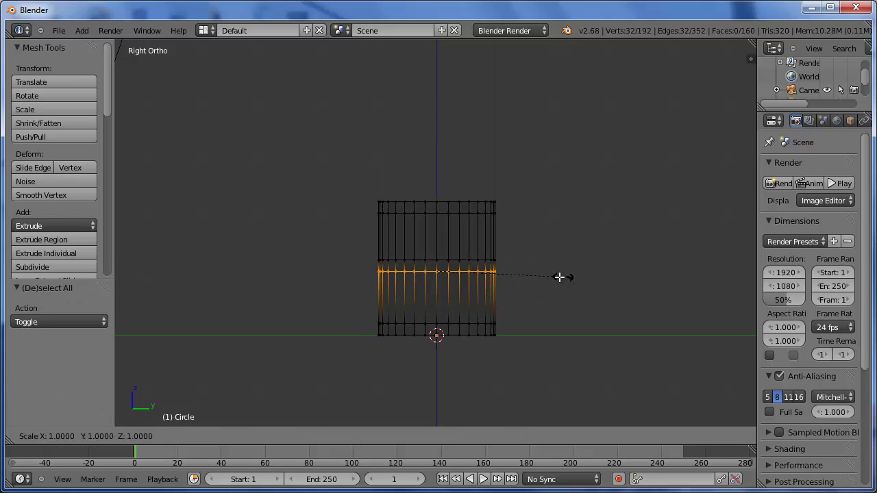
pyautogui.click(475, 278)
pyautogui.press('a')
pyautogui.press('b')
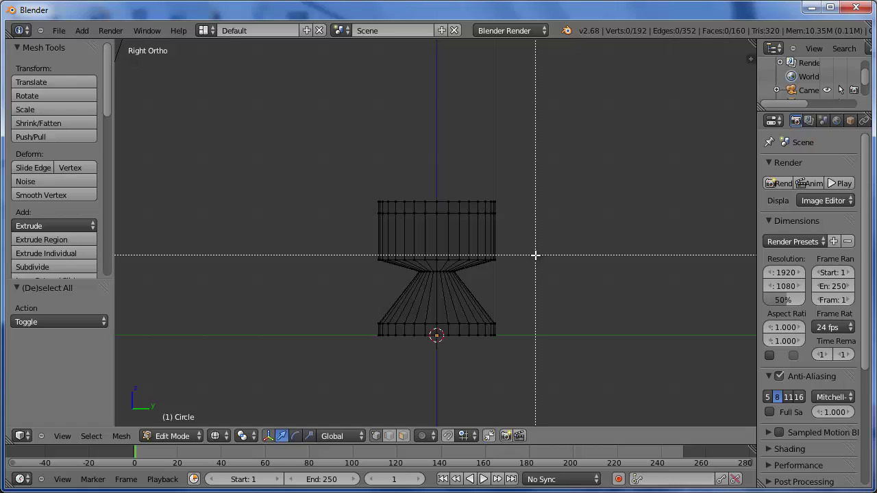
pyautogui.moveTo(535, 255); pyautogui.dragTo(354, 265)
pyautogui.press('s')
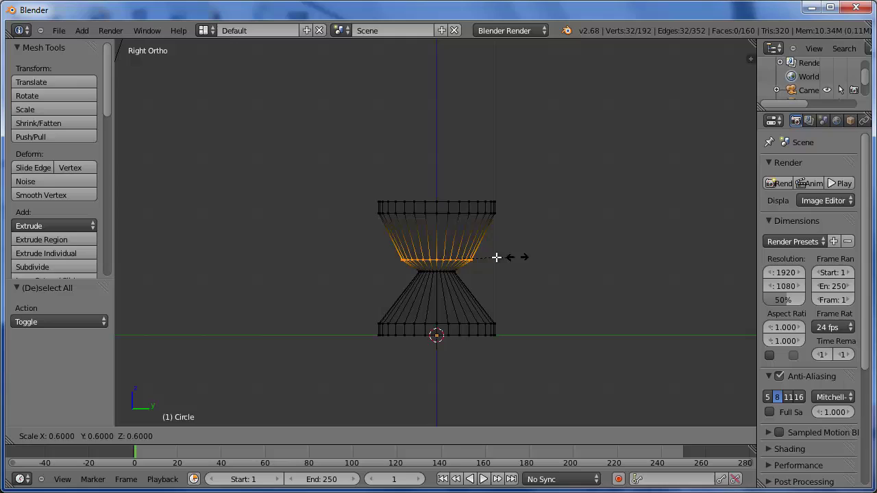
pyautogui.click(483, 257)
# Narrow the top two edge rings to 0.8 scale.
pyautogui.press('a')
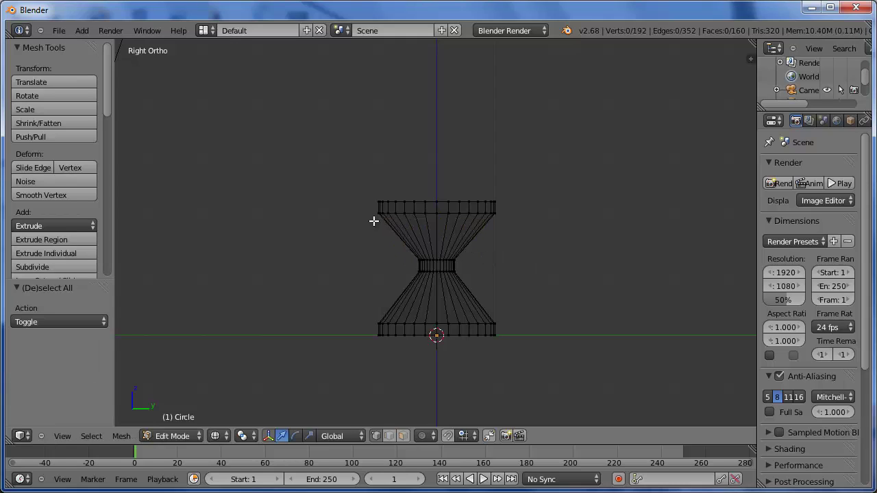
pyautogui.press('b')
pyautogui.moveTo(363, 204); pyautogui.dragTo(532, 216)
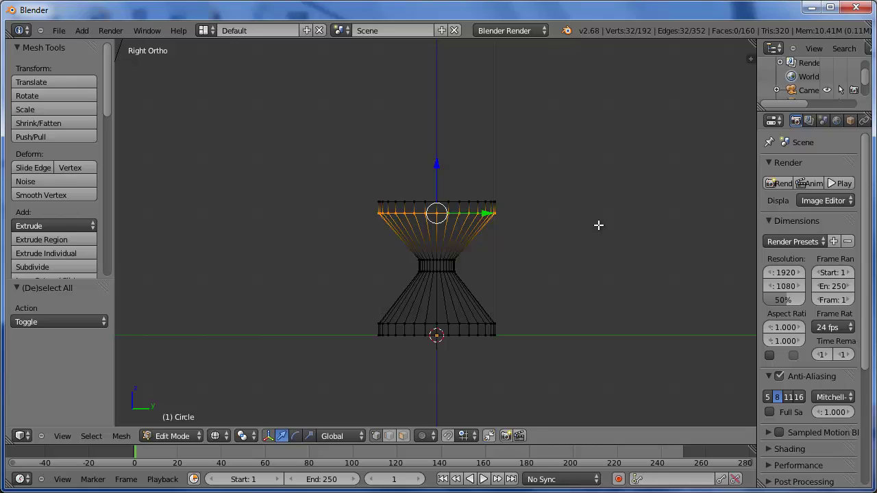
pyautogui.press('s')
pyautogui.click(575, 223)
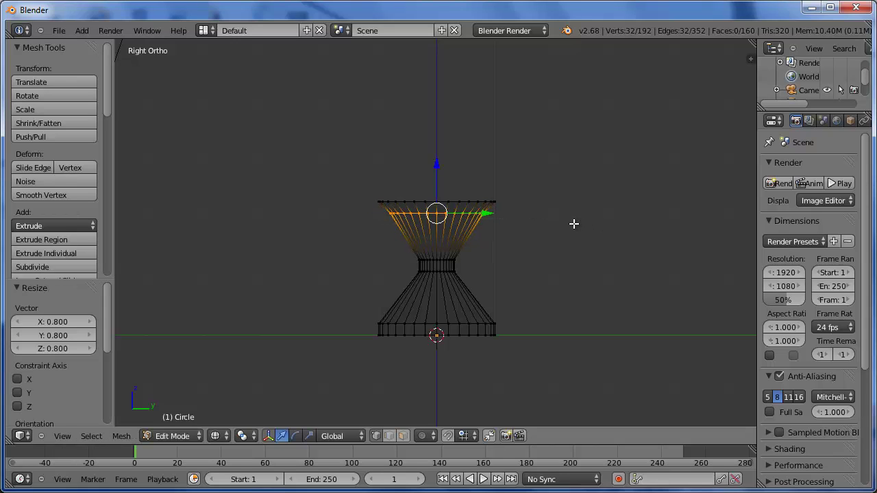
pyautogui.press('a')
pyautogui.press('b')
pyautogui.moveTo(352, 185); pyautogui.dragTo(533, 212)
pyautogui.press('s')
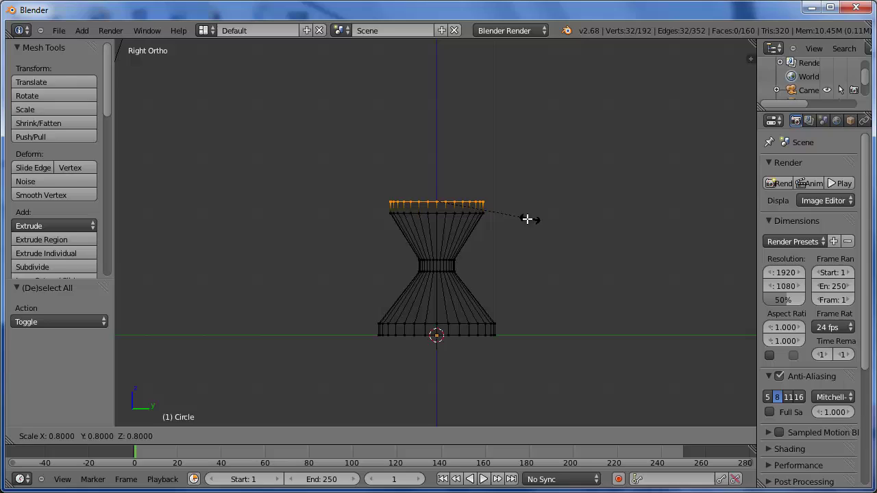
pyautogui.click(527, 219)
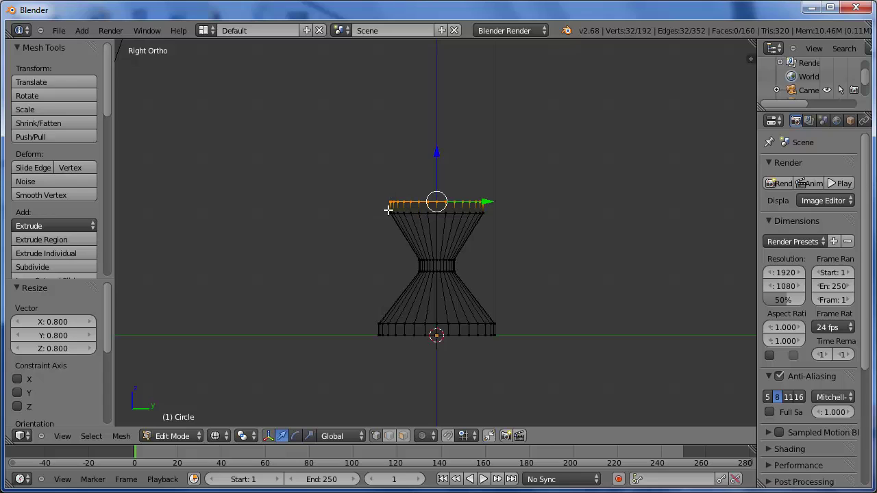
pyautogui.press('a')
pyautogui.moveTo(388, 203); pyautogui.dragTo(575, 249, button='middle')
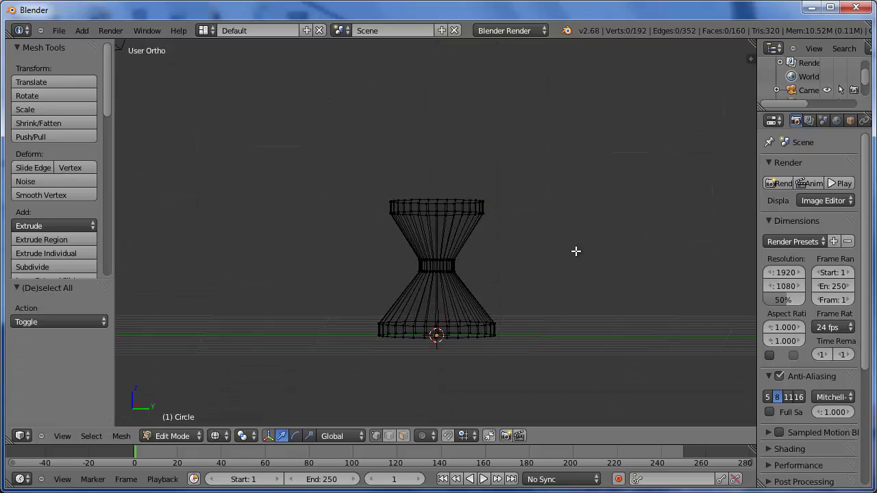
# Return to the right side view, zoom out and pan so the hourglass body fits.
pyautogui.press('KP_3')
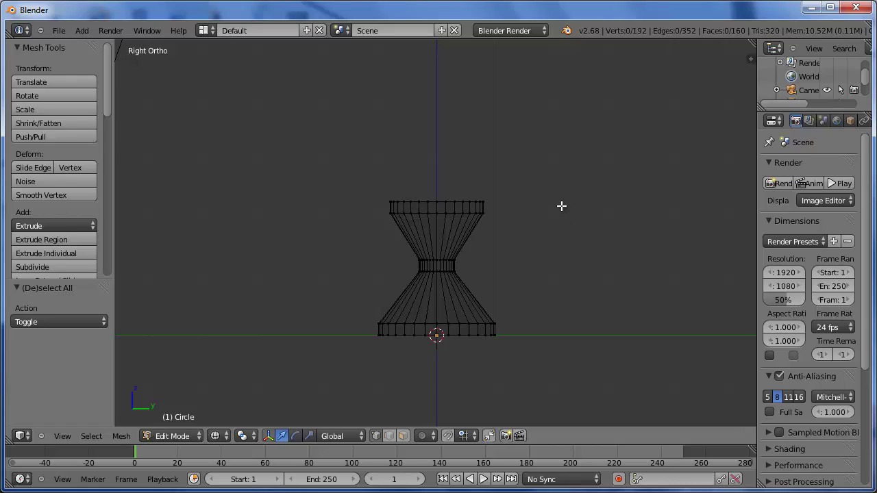
pyautogui.scroll(-1, 561, 201)
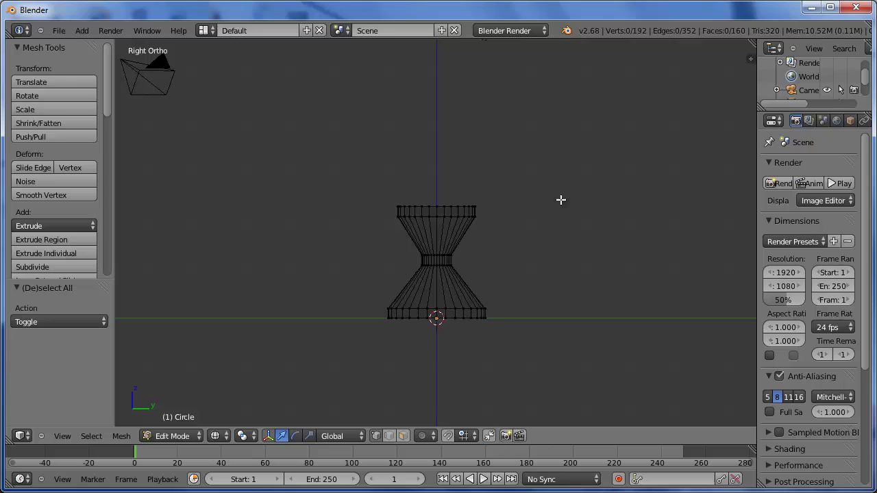
pyautogui.keyDown('shift'); pyautogui.moveTo(550, 182); pyautogui.dragTo(547, 234, button='middle'); pyautogui.keyUp('shift')
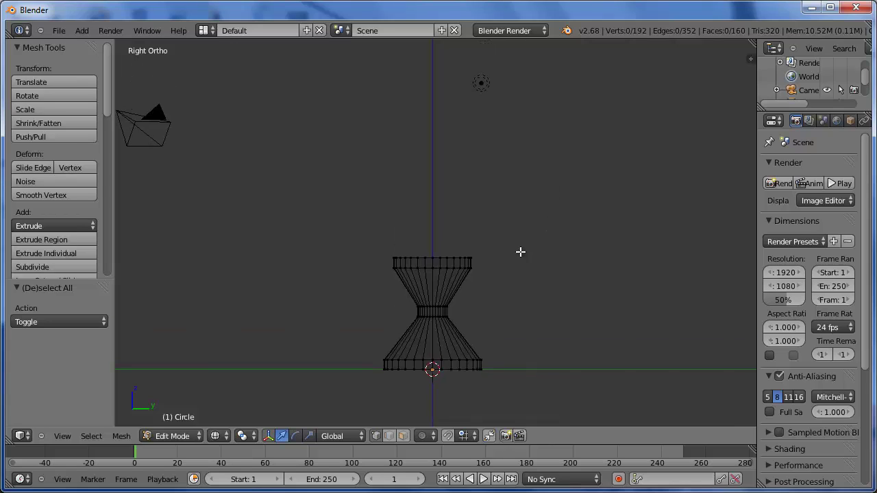
# Add a NURBS surface circle, lift it to Z 1.9 onto the base, and duplicate it.
pyautogui.press('Tab')
pyautogui.press('a')
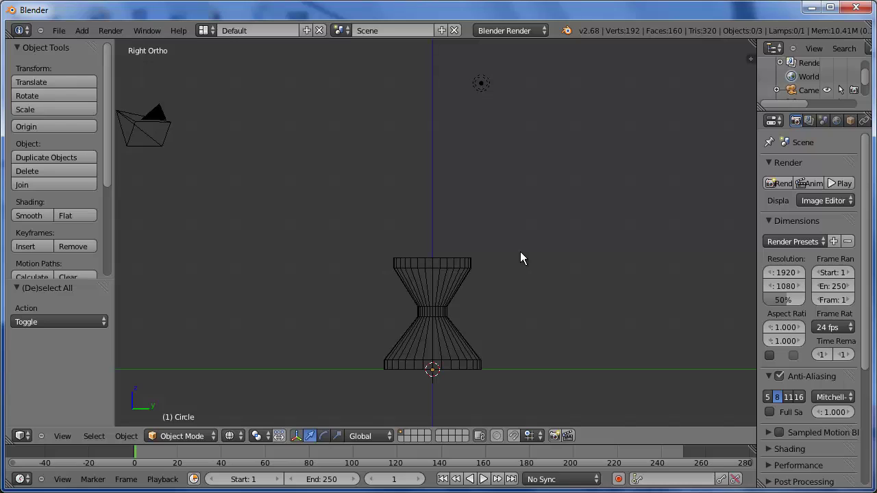
pyautogui.hotkey('shift', 'a')
pyautogui.moveTo(523, 254)
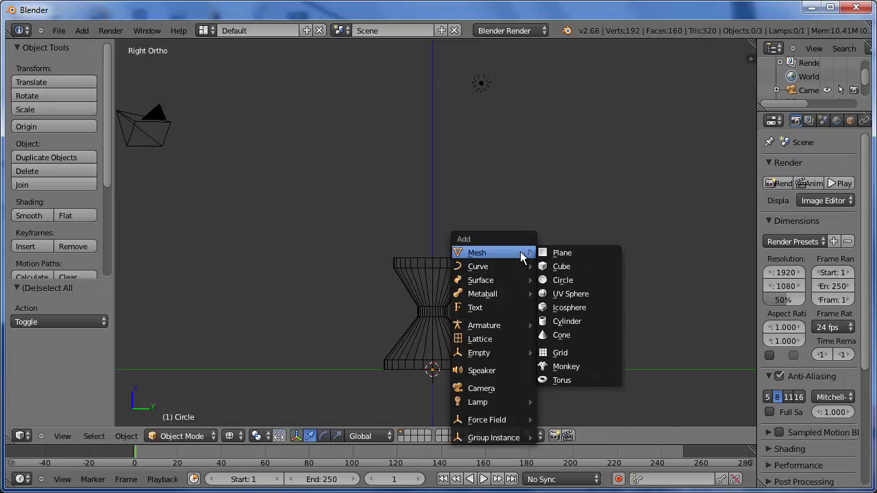
pyautogui.moveTo(507, 280)
pyautogui.click(581, 296)
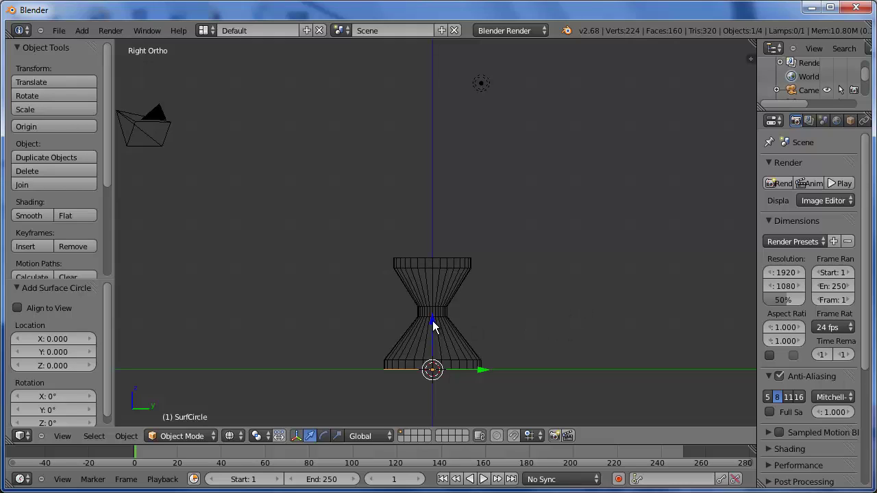
pyautogui.moveTo(433, 321); pyautogui.dragTo(432, 236)
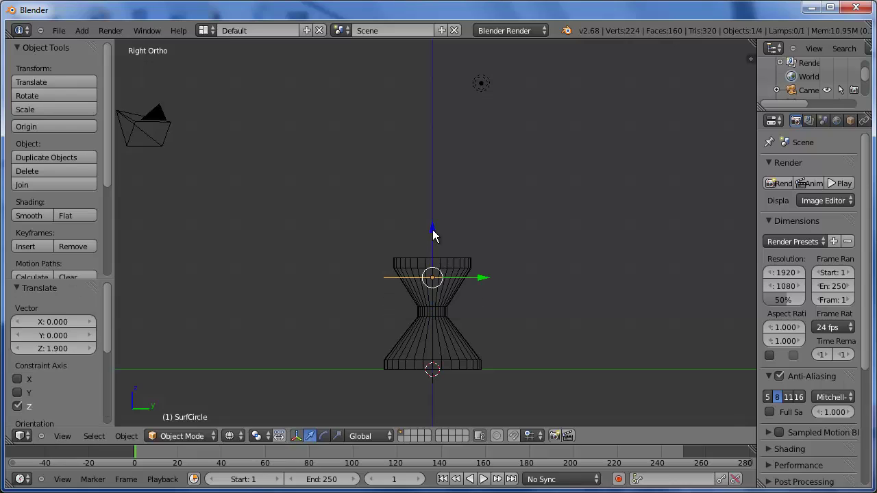
pyautogui.hotkey('shift', 'd')
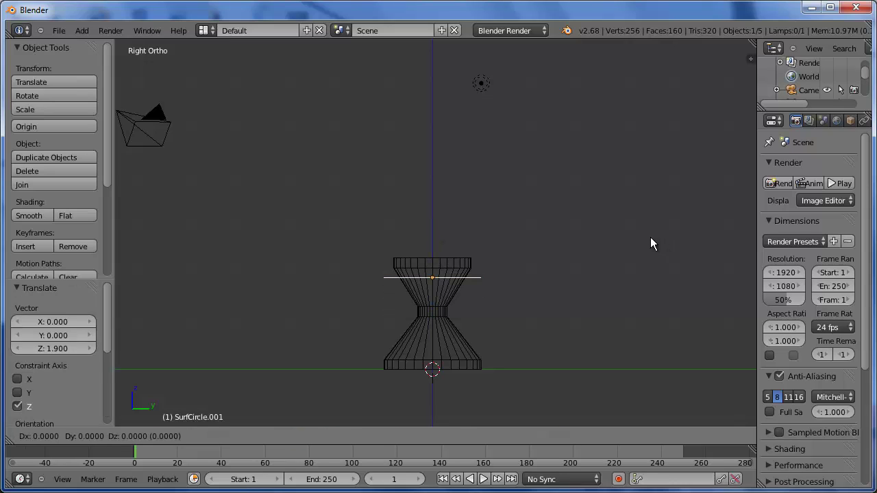
# Place successive circle copies at rising heights until five rings stack above the base.
pyautogui.click(650, 201)
pyautogui.hotkey('shift', 'd')
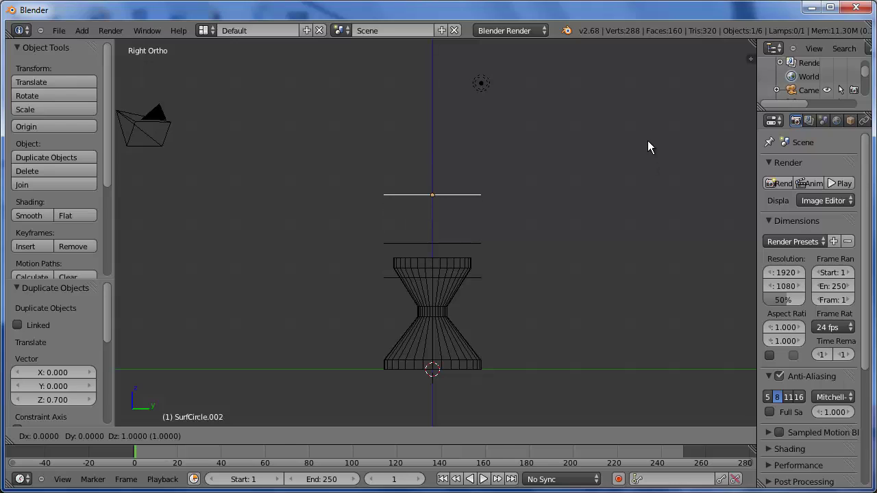
pyautogui.click(647, 142)
pyautogui.hotkey('shift', 'd')
pyautogui.click(645, 59)
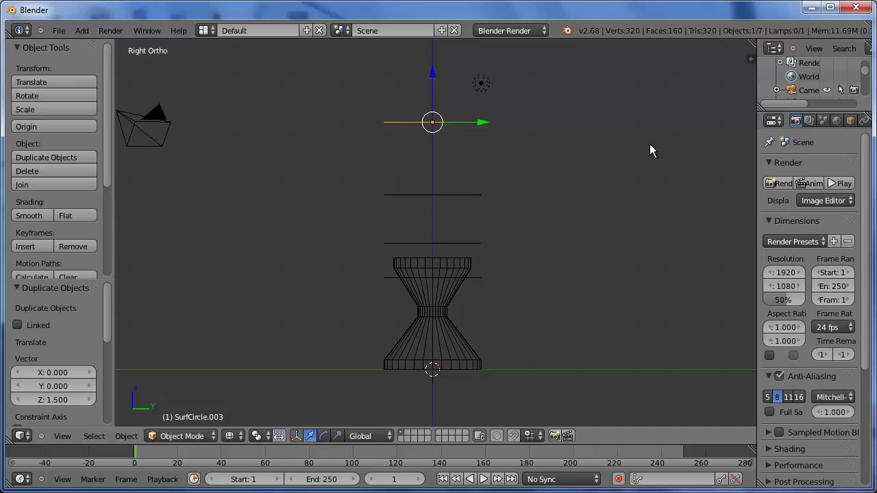
pyautogui.scroll(-1, 648, 141)
pyautogui.keyDown('shift'); pyautogui.moveTo(617, 120); pyautogui.dragTo(606, 168, button='middle'); pyautogui.keyUp('shift')
pyautogui.hotkey('shift', 'd')
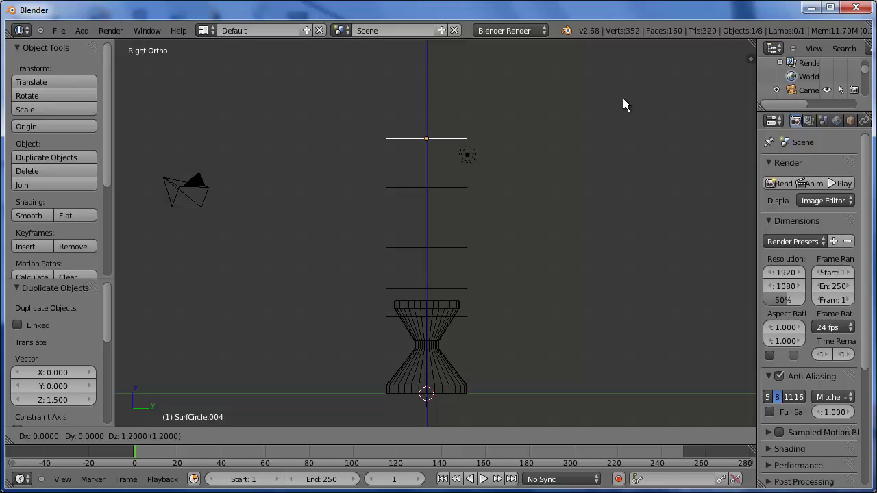
pyautogui.click(602, 71)
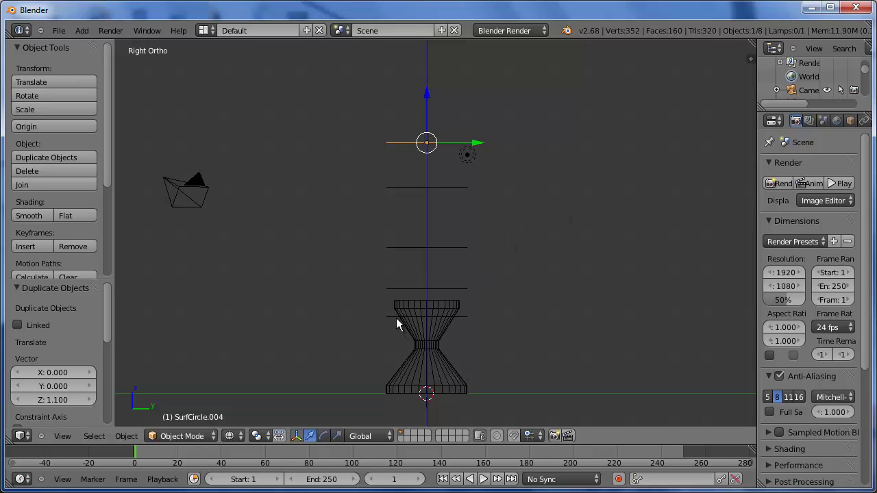
# Select all five surface circles, join them with Ctrl+J, and edit the lofted tube.
pyautogui.keyDown('shift'); pyautogui.rightClick(407, 187); pyautogui.keyUp('shift')
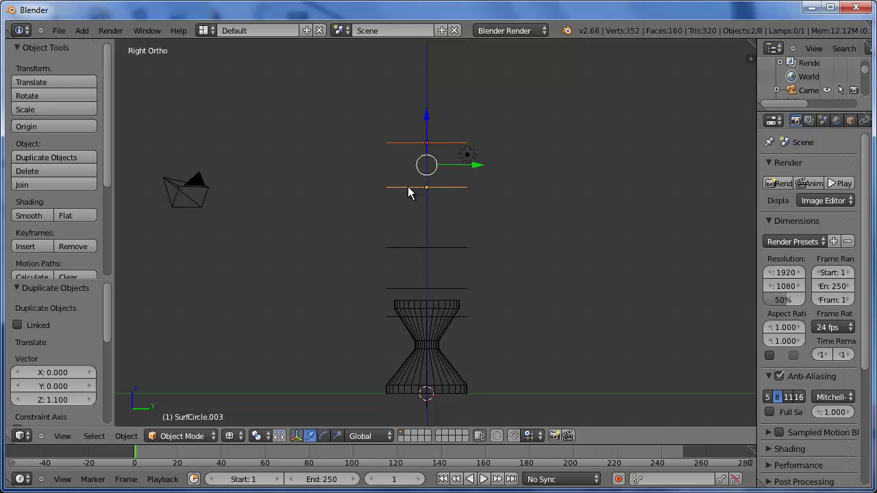
pyautogui.keyDown('shift'); pyautogui.rightClick(406, 247); pyautogui.keyUp('shift')
pyautogui.keyDown('shift'); pyautogui.rightClick(390, 288); pyautogui.keyUp('shift')
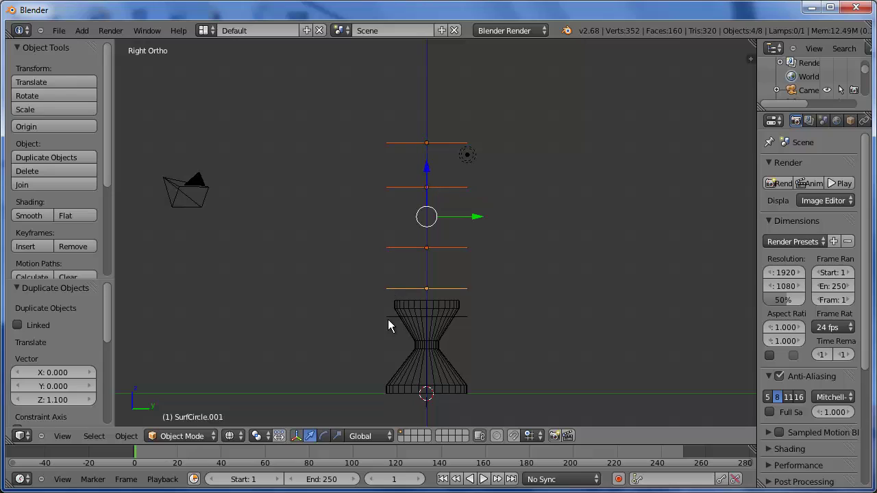
pyautogui.keyDown('shift'); pyautogui.rightClick(390, 318); pyautogui.keyUp('shift')
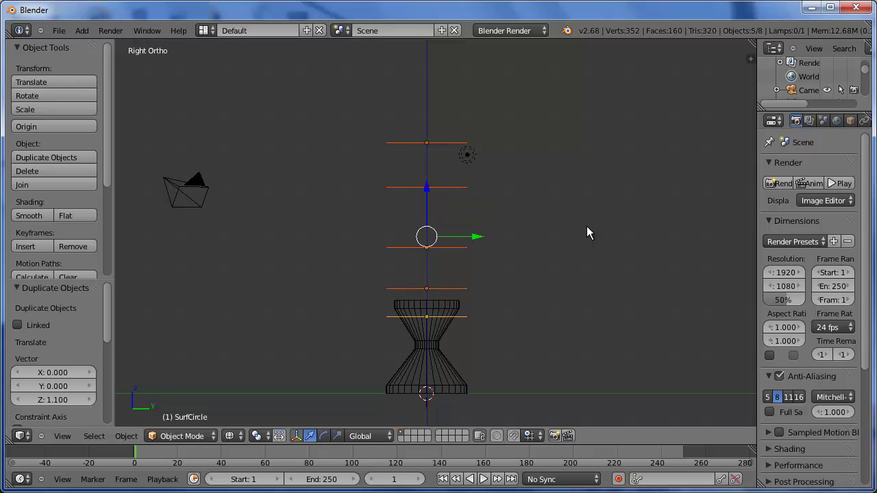
pyautogui.hotkey('ctrl', 'j')
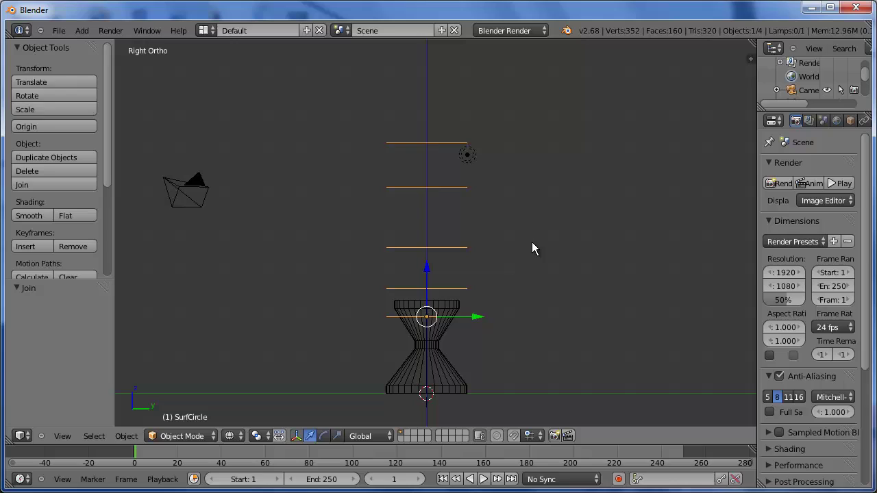
pyautogui.press('Tab')
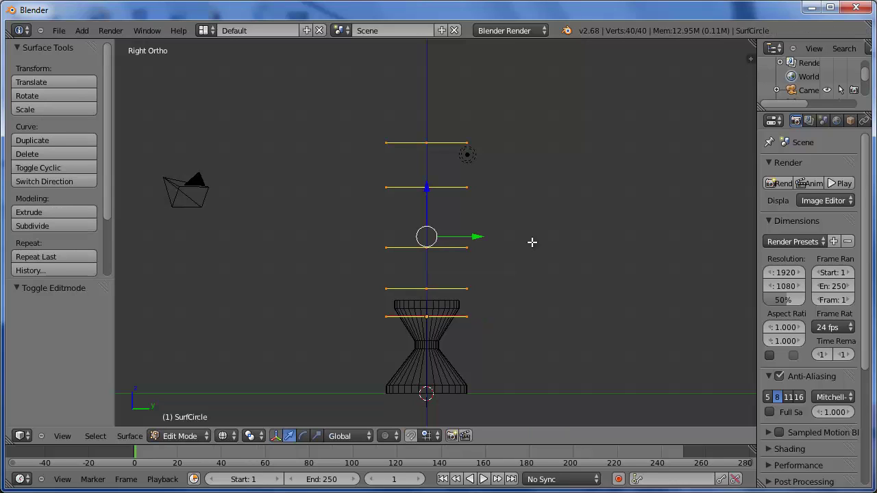
pyautogui.moveTo(532, 242); pyautogui.dragTo(571, 282, button='middle')
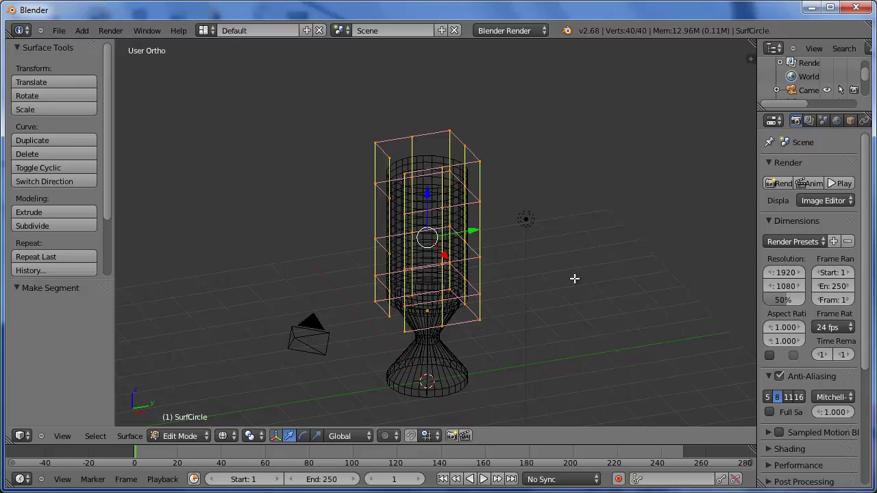
pyautogui.press('KP_3')
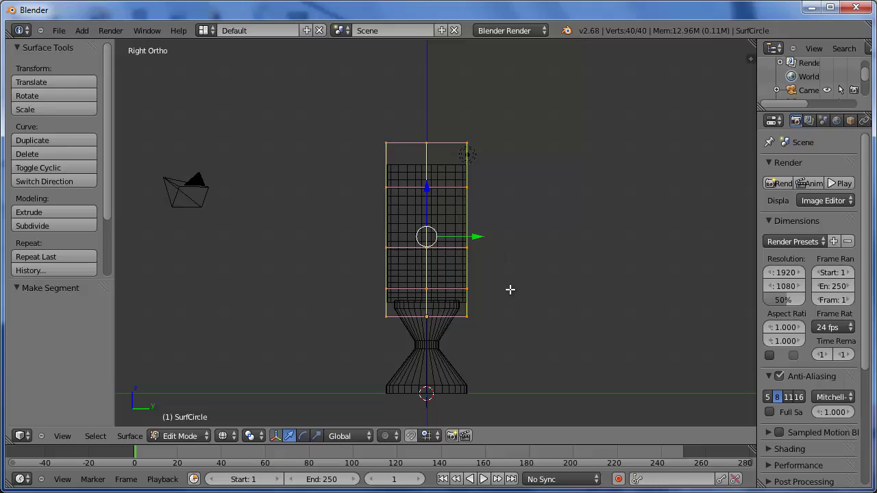
# Shrink the bottom two rows of control points to 0.7.
pyautogui.press('a')
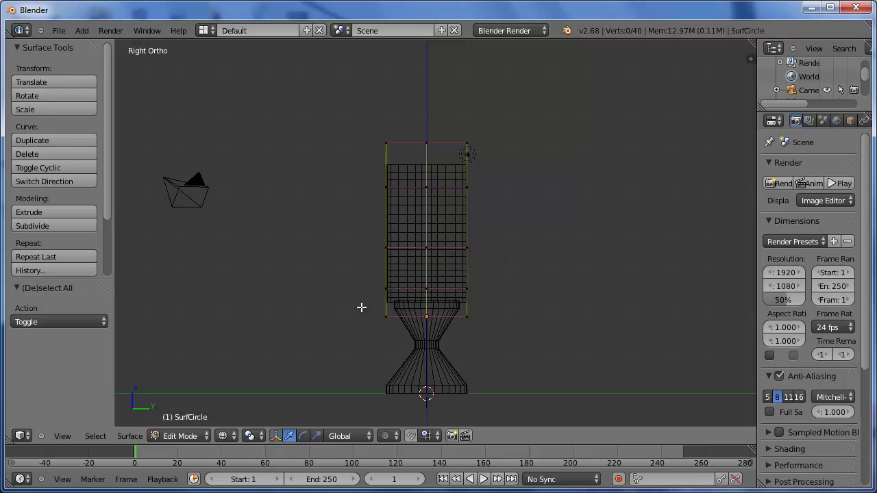
pyautogui.press('b')
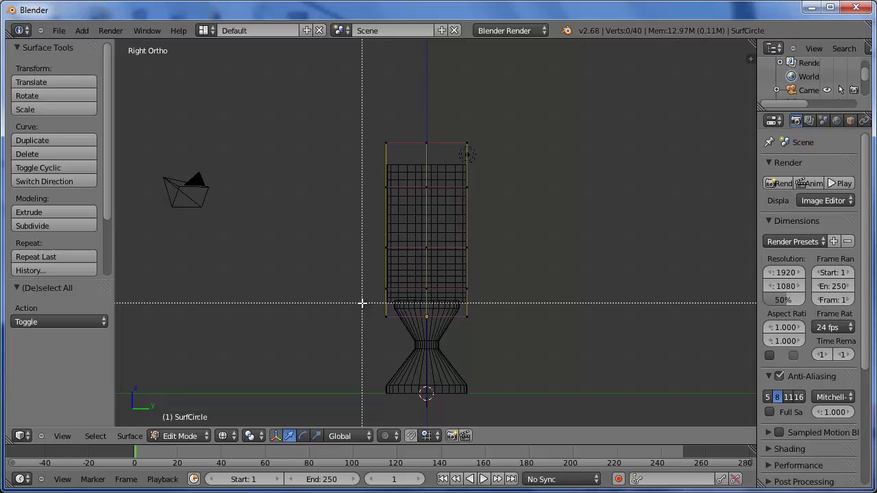
pyautogui.moveTo(363, 302); pyautogui.dragTo(518, 323)
pyautogui.press('s')
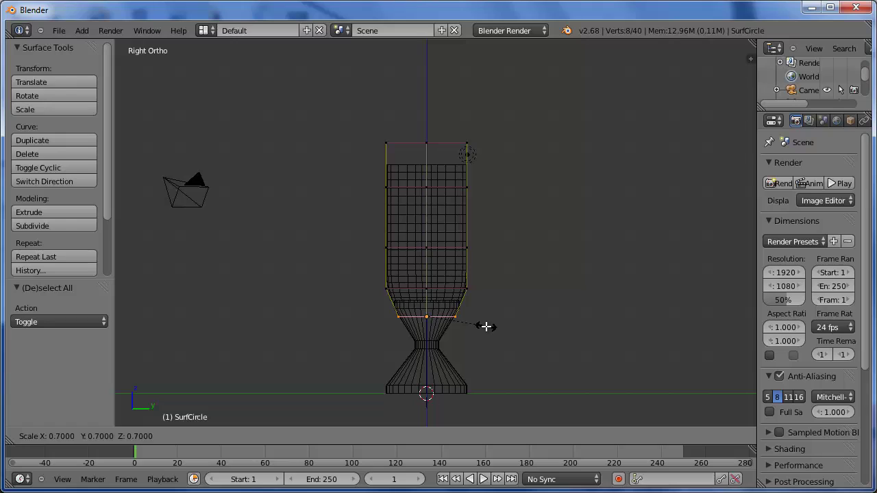
pyautogui.click(486, 326)
pyautogui.press('a')
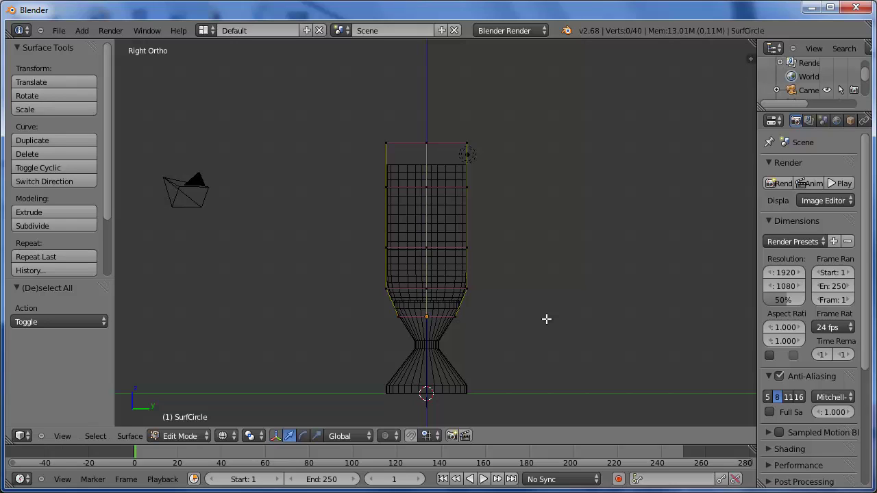
pyautogui.press('b')
pyautogui.moveTo(362, 268); pyautogui.dragTo(505, 296)
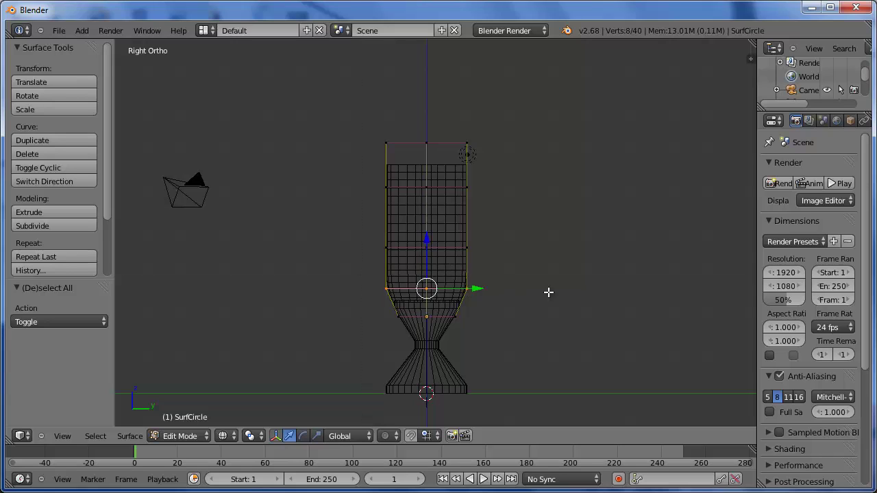
pyautogui.press('s')
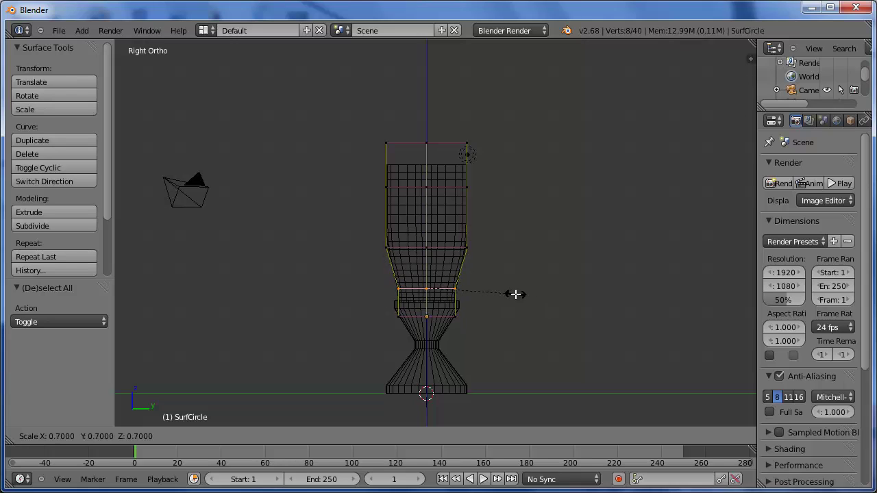
pyautogui.click(516, 294)
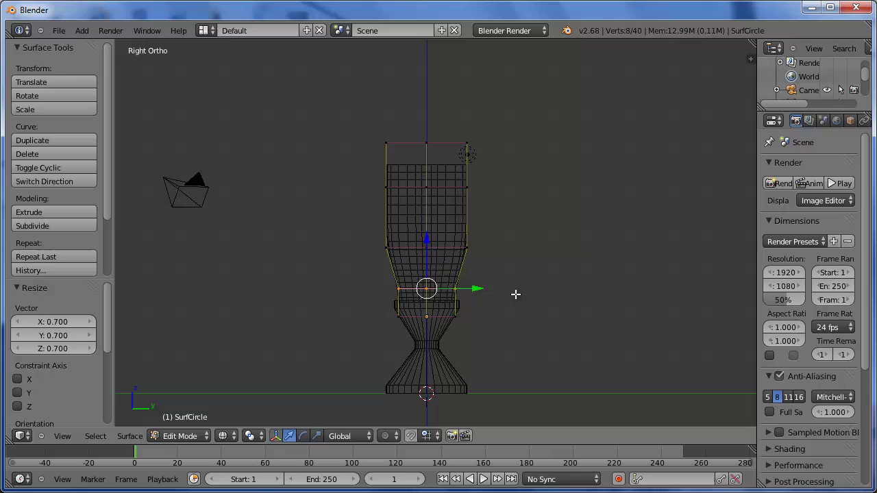
# Widen two rings of control points by 1.1 using s1.1.
pyautogui.moveTo(515, 294)
pyautogui.mouseDown(button='middle')
pyautogui.moveTo(532, 318)
pyautogui.moveTo(552, 306)
pyautogui.moveTo(520, 292)
pyautogui.moveTo(514, 301)
pyautogui.moveTo(514, 293)
pyautogui.mouseUp(button='middle')
pyautogui.scroll(2, 514, 293)
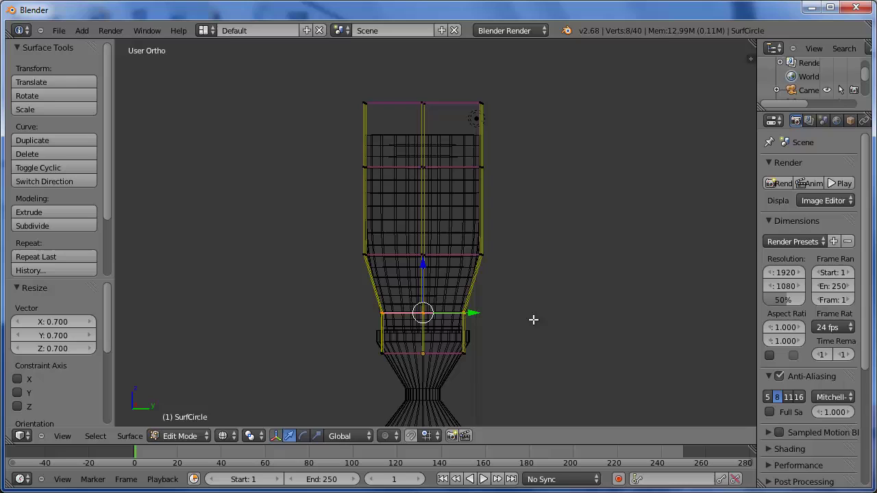
pyautogui.write('s1.1')
pyautogui.press('Return')
pyautogui.press('a')
pyautogui.press('b')
pyautogui.moveTo(372, 340); pyautogui.dragTo(505, 368)
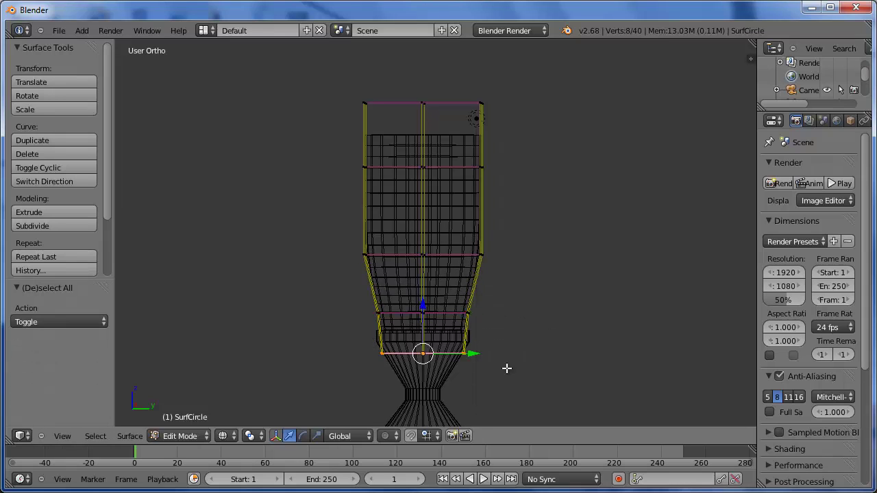
pyautogui.write('s1.1')
pyautogui.press('Return')
# Preview the glass, then widen another control-point ring by 1.1 and return to Object Mode.
pyautogui.scroll(4, 527, 357)
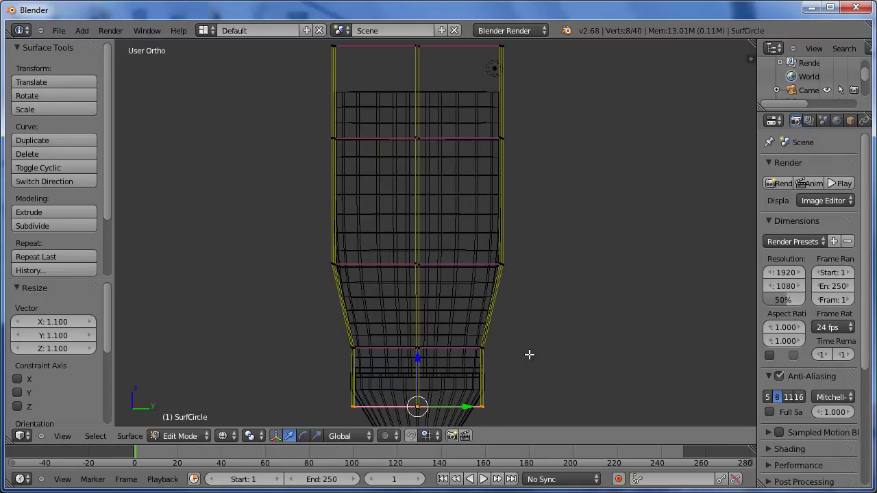
pyautogui.scroll(-3, 529, 354)
pyautogui.scroll(1, 529, 355)
pyautogui.press('Tab')
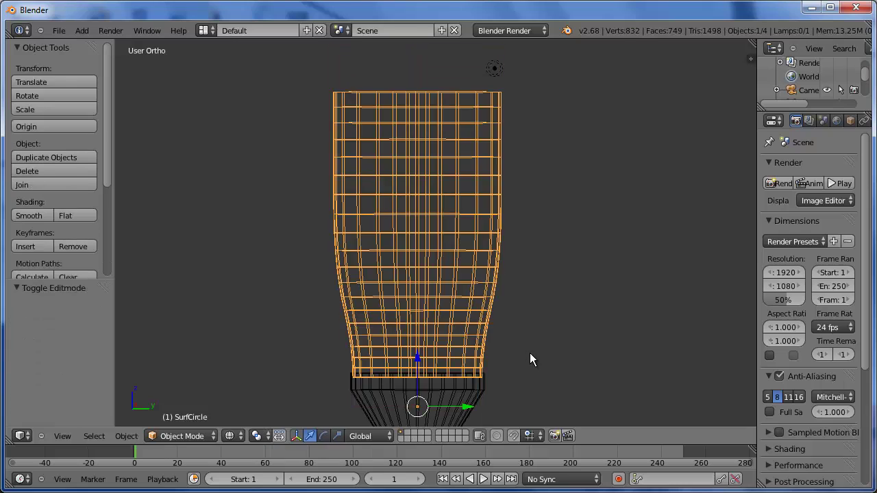
pyautogui.press('Tab')
pyautogui.press('KP_3')
pyautogui.press('a')
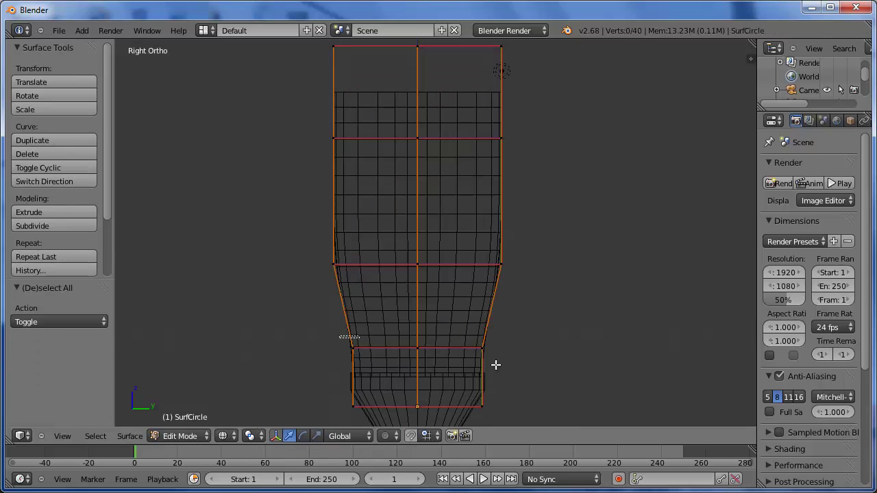
pyautogui.press('b')
pyautogui.moveTo(359, 335); pyautogui.dragTo(512, 373)
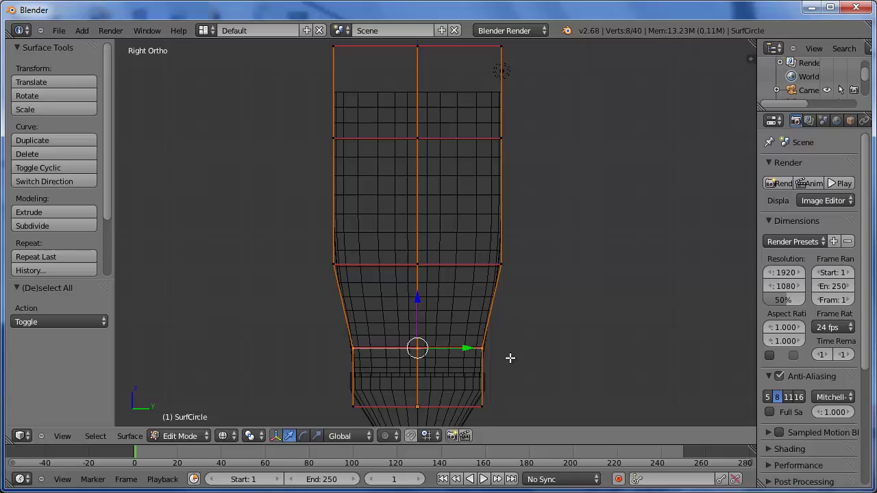
pyautogui.press('s')
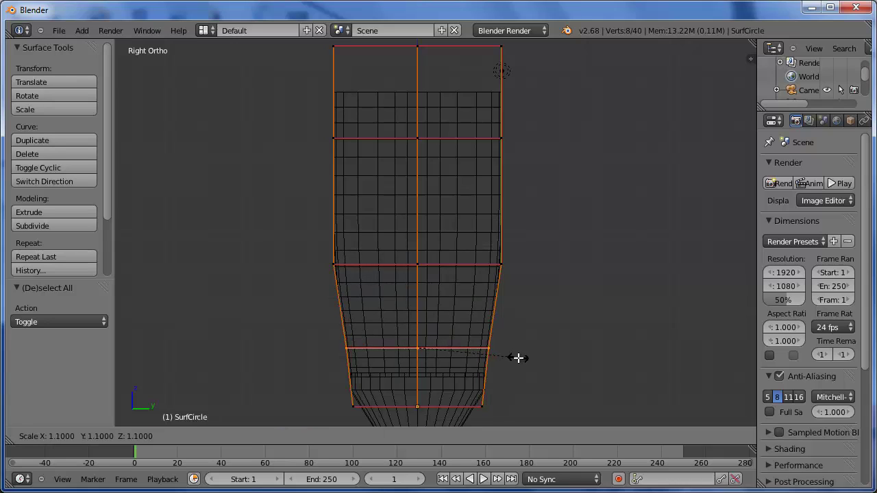
pyautogui.click(518, 358)
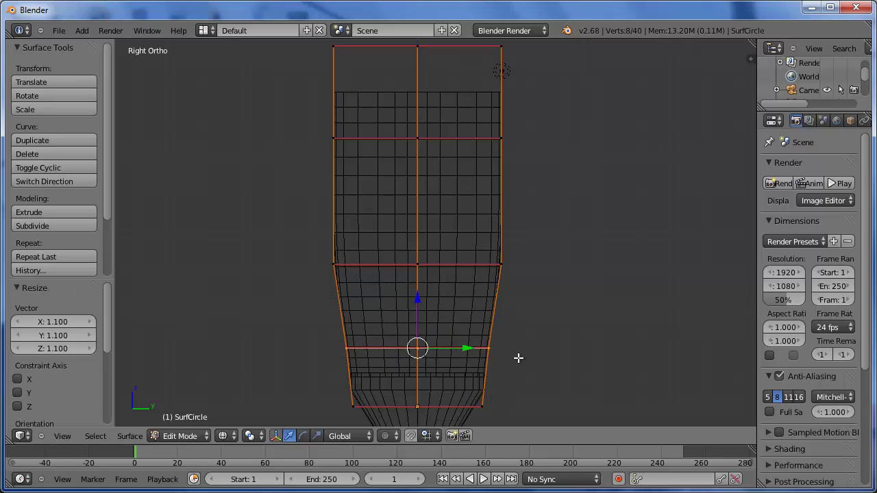
pyautogui.press('Tab')
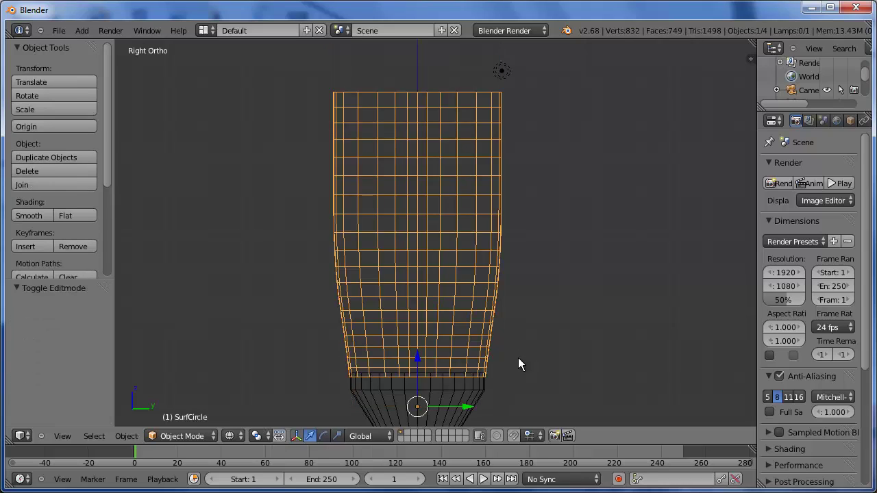
# Narrow the row of control points just below the top to 0.7.
pyautogui.press('Tab')
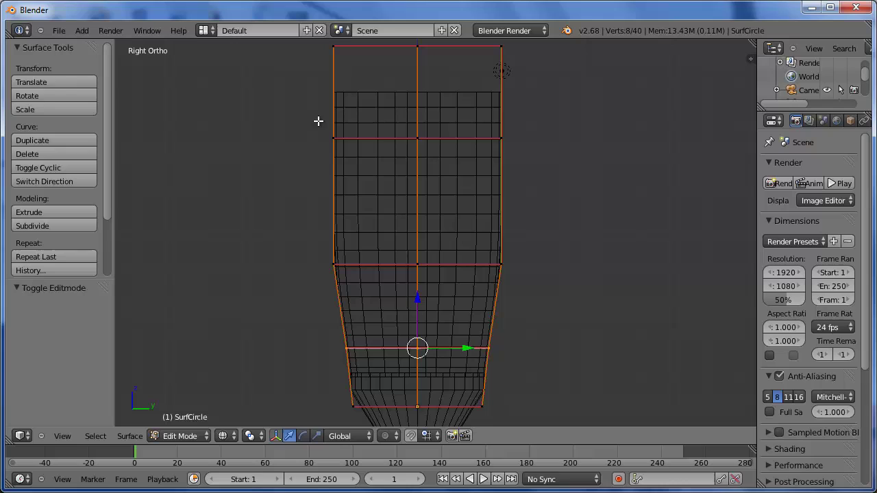
pyautogui.press('b')
pyautogui.moveTo(318, 121); pyautogui.dragTo(541, 158)
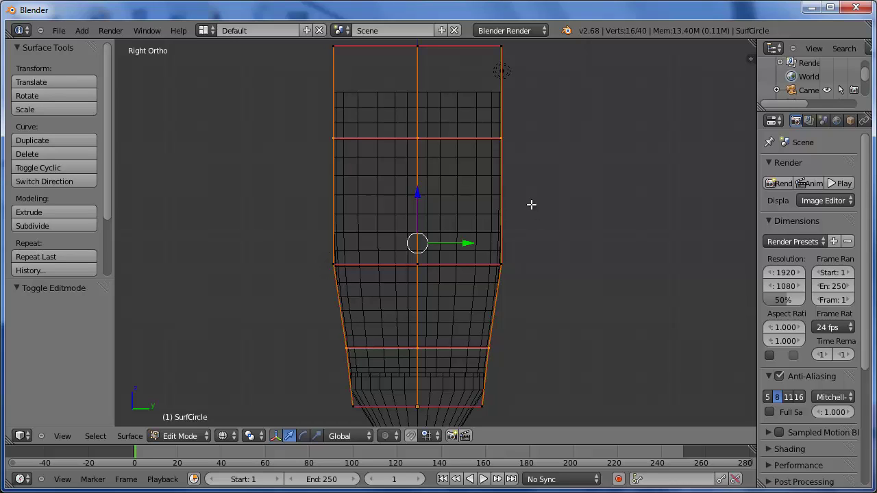
pyautogui.press('a')
pyautogui.press('b')
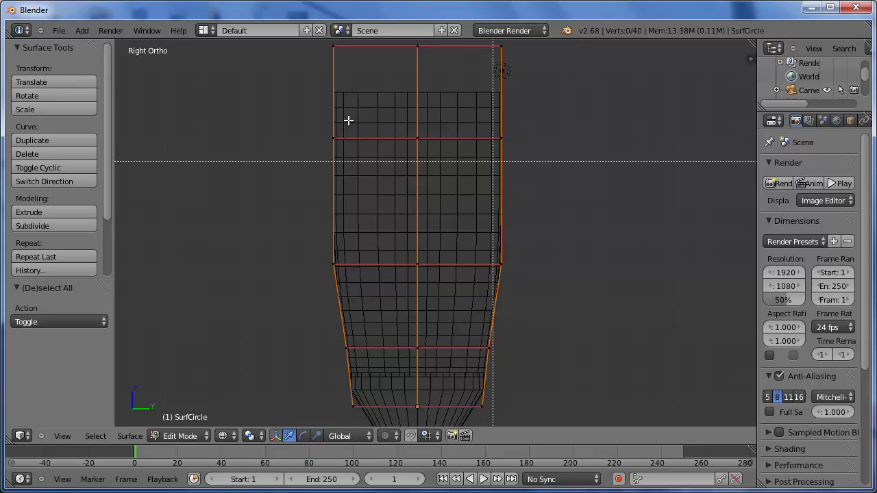
pyautogui.moveTo(309, 110); pyautogui.dragTo(531, 173)
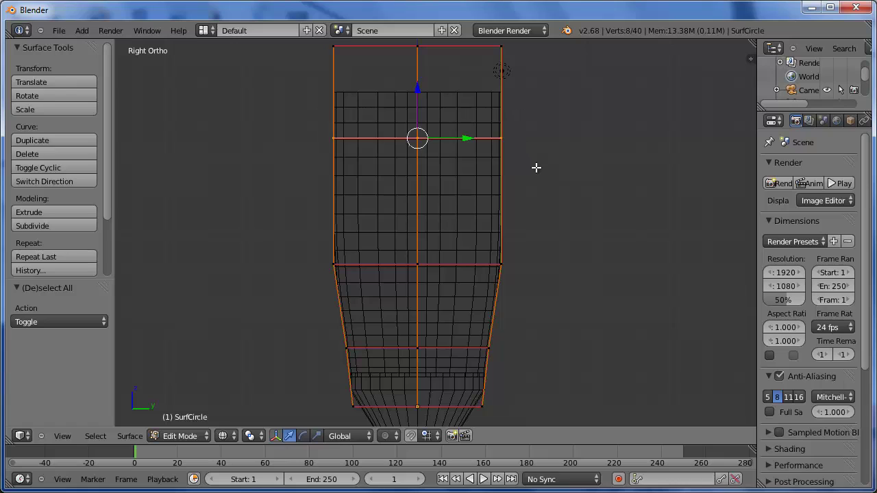
pyautogui.press('s')
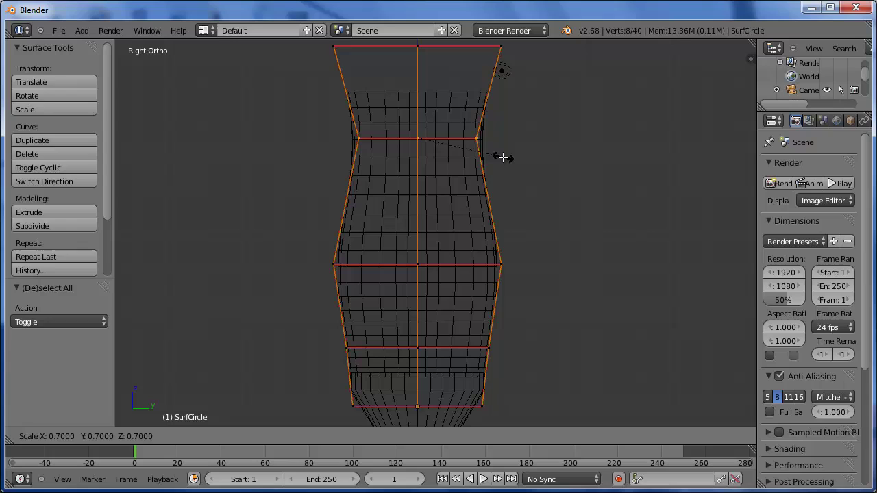
pyautogui.click(503, 158)
# Scale the top row of control points down to 0.4.
pyautogui.press('a')
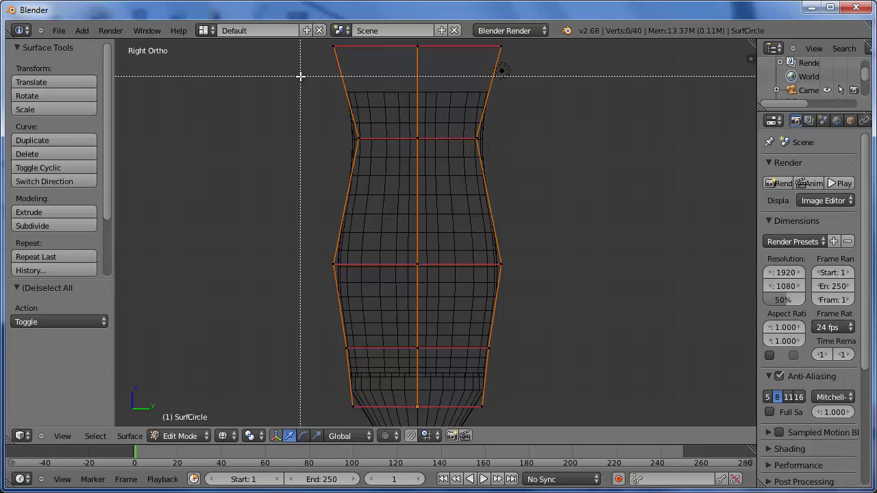
pyautogui.moveTo(301, 76); pyautogui.dragTo(553, 40)
pyautogui.press('s')
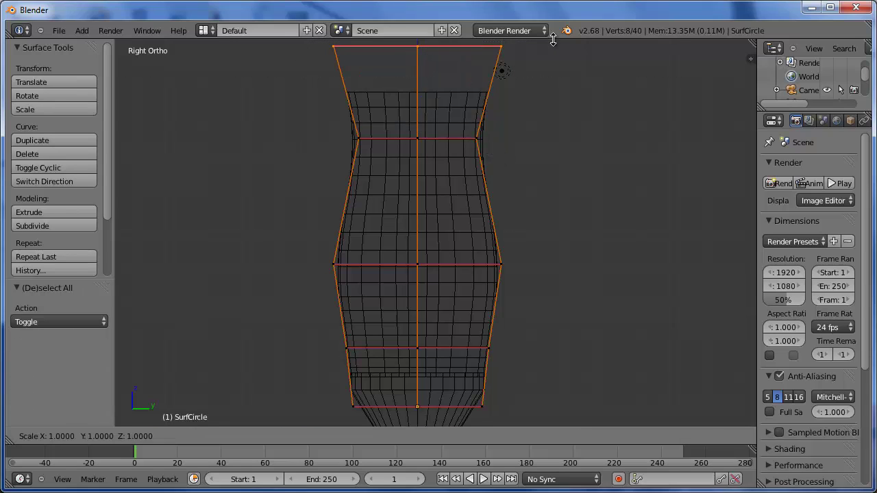
pyautogui.press('.')
pyautogui.press('8')
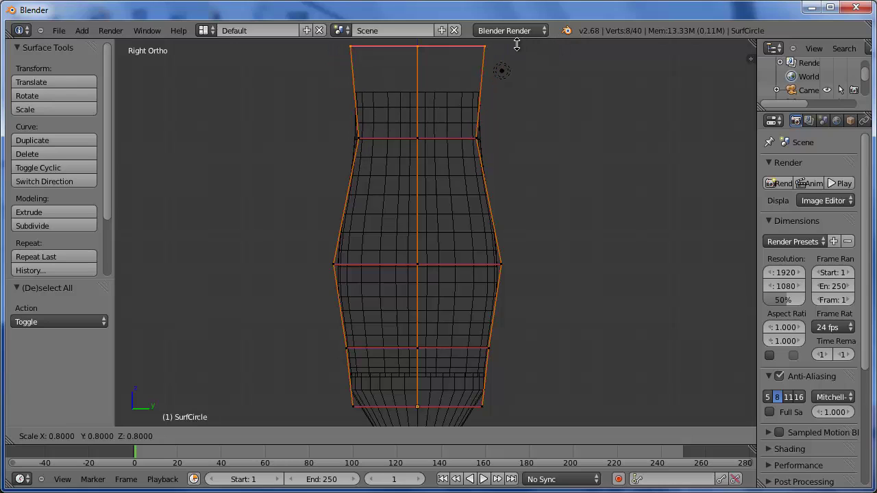
pyautogui.press('BackSpace')
pyautogui.press('6')
pyautogui.press('BackSpace')
pyautogui.press('5')
pyautogui.press('BackSpace')
pyautogui.press('4')
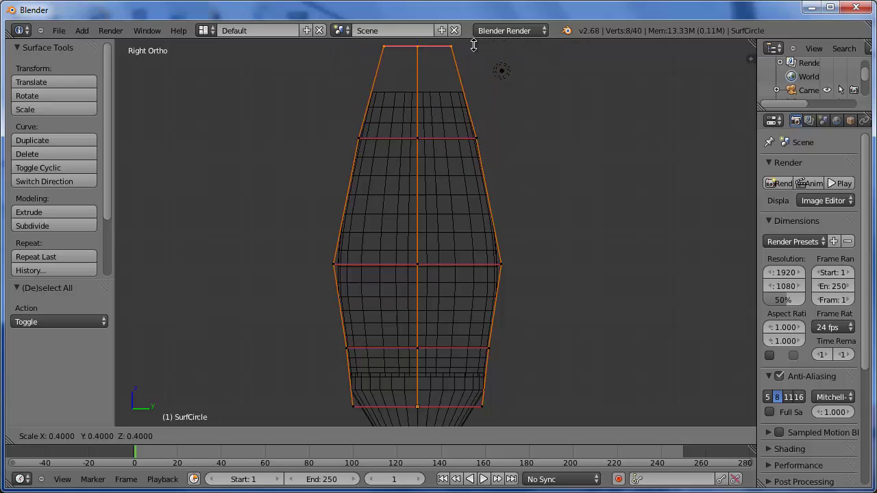
pyautogui.press('Return')
pyautogui.press('Tab')
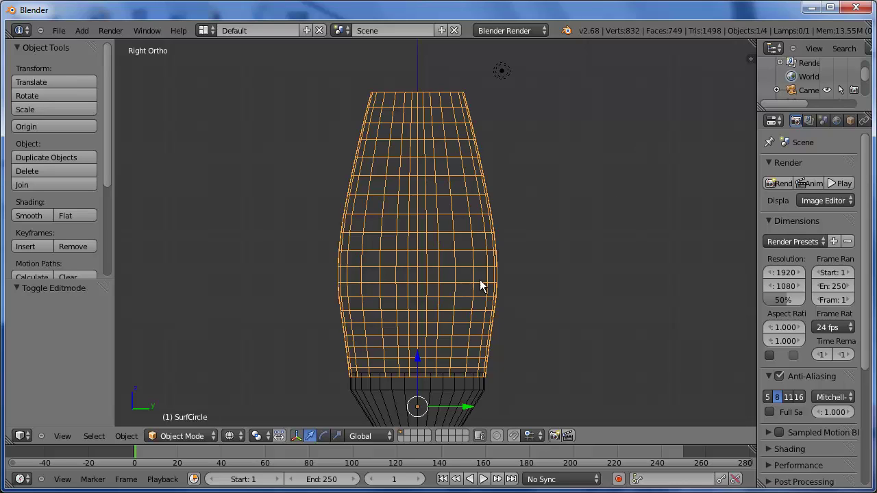
# Widen the middle row of control points by 1.1 and return to Object Mode.
pyautogui.press('Tab')
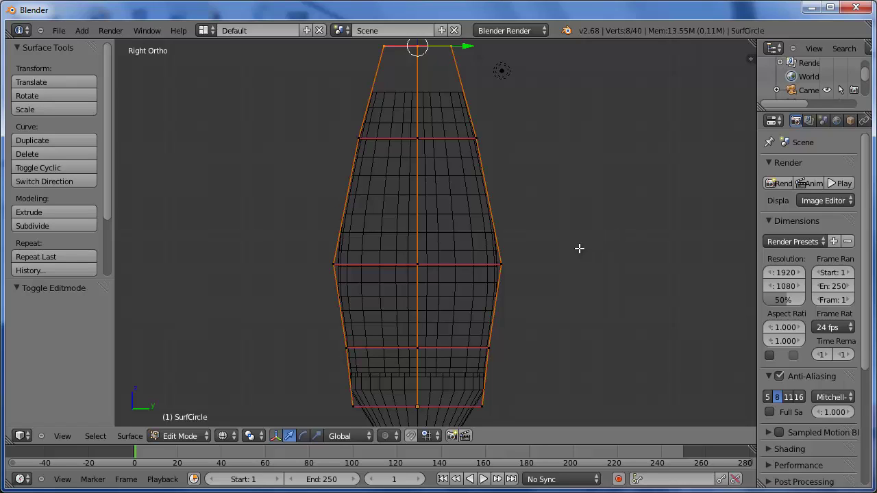
pyautogui.press('a')
pyautogui.press('b')
pyautogui.moveTo(293, 240); pyautogui.dragTo(580, 288)
pyautogui.press('s')
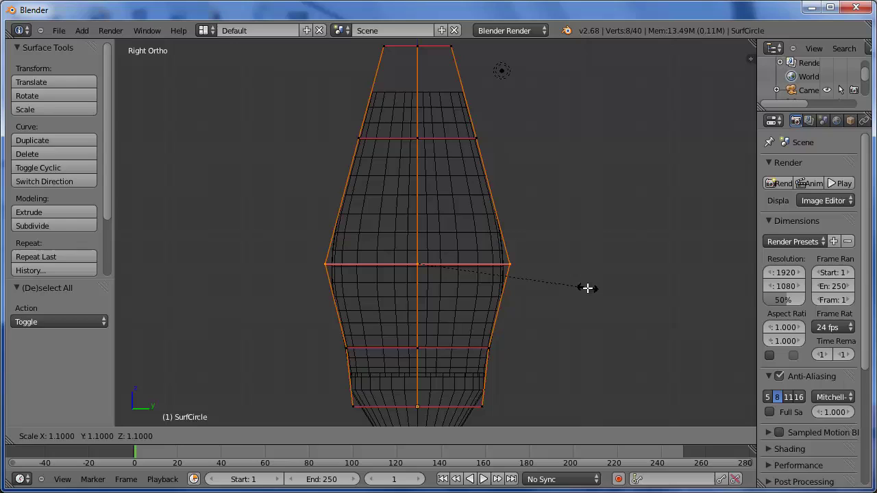
pyautogui.click(587, 287)
pyautogui.press('Tab')
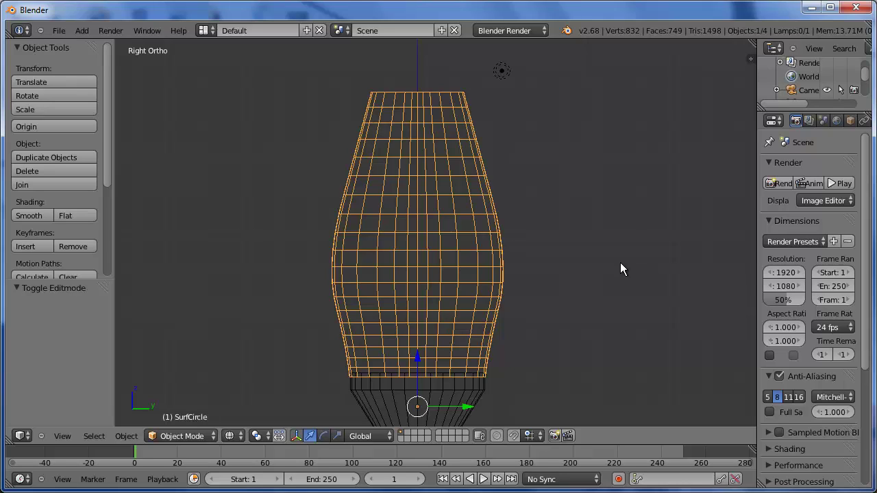
pyautogui.scroll(-1, 622, 267)
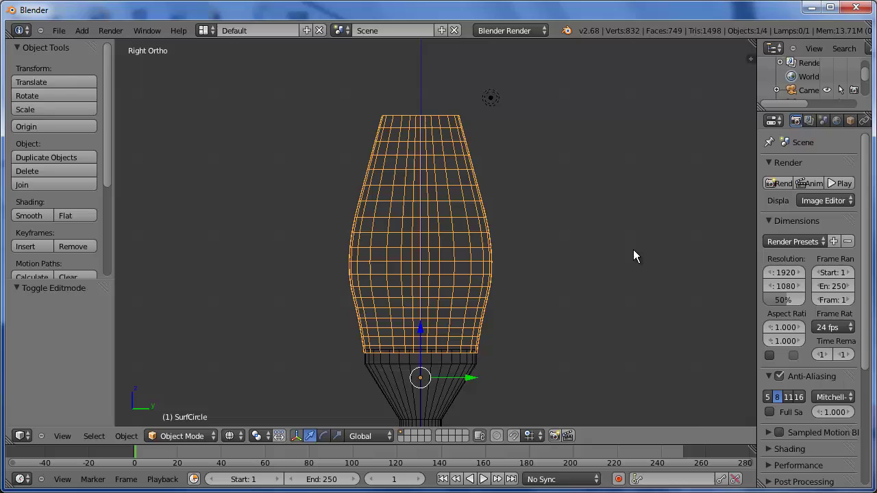
# Add a circle mesh, raise it 0.017 onto the glass's top opening and scale it to 0.565.
pyautogui.press('a')
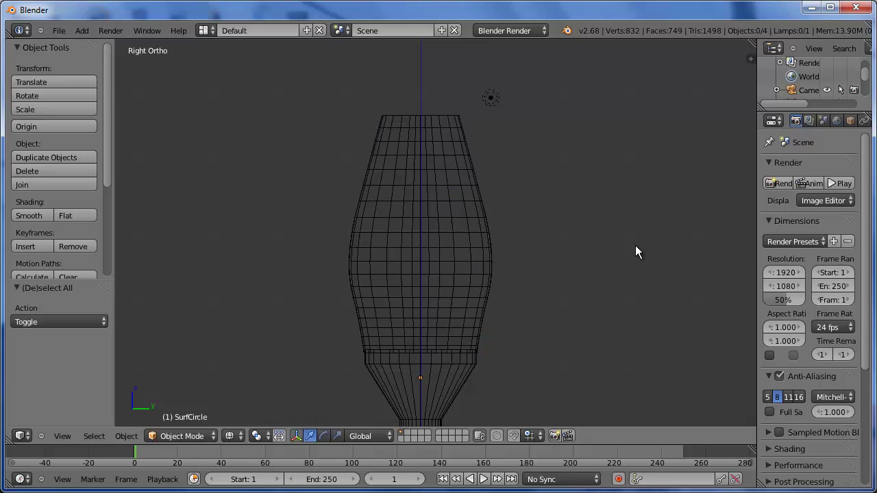
pyautogui.hotkey('shift', 'a')
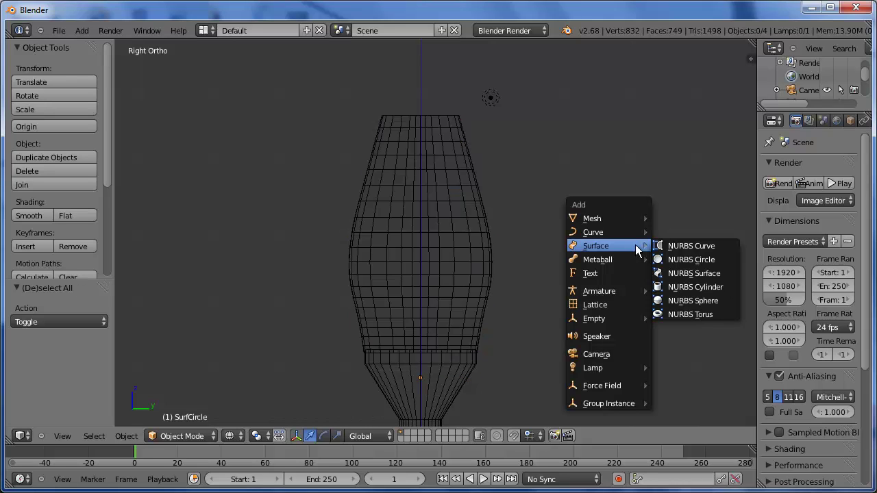
pyautogui.moveTo(634, 217)
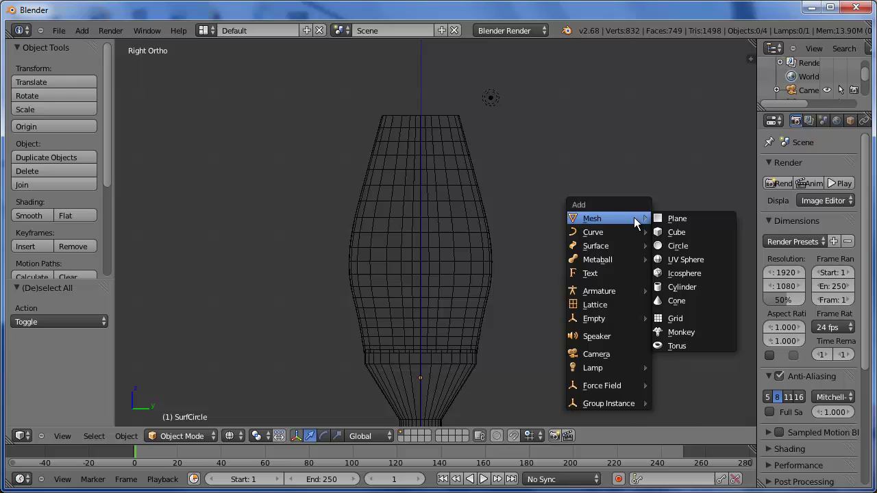
pyautogui.click(684, 246)
pyautogui.scroll(-2, 568, 360)
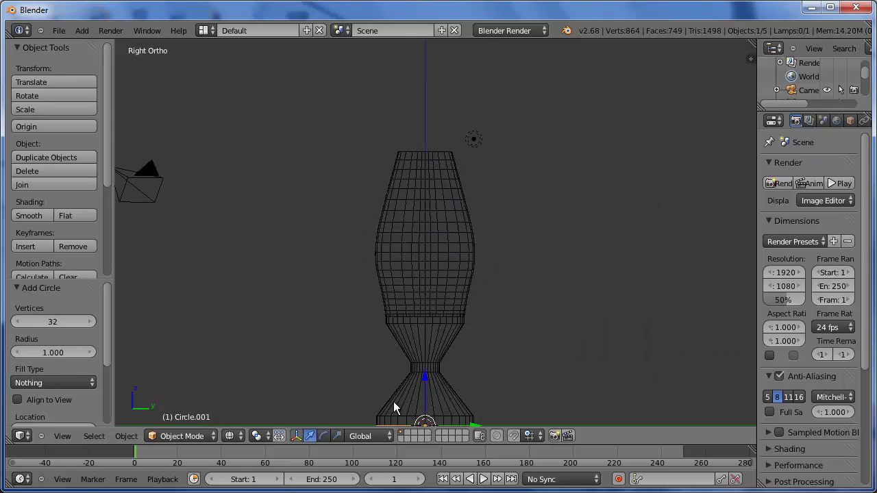
pyautogui.moveTo(426, 378); pyautogui.dragTo(426, 101)
pyautogui.scroll(2, 581, 267)
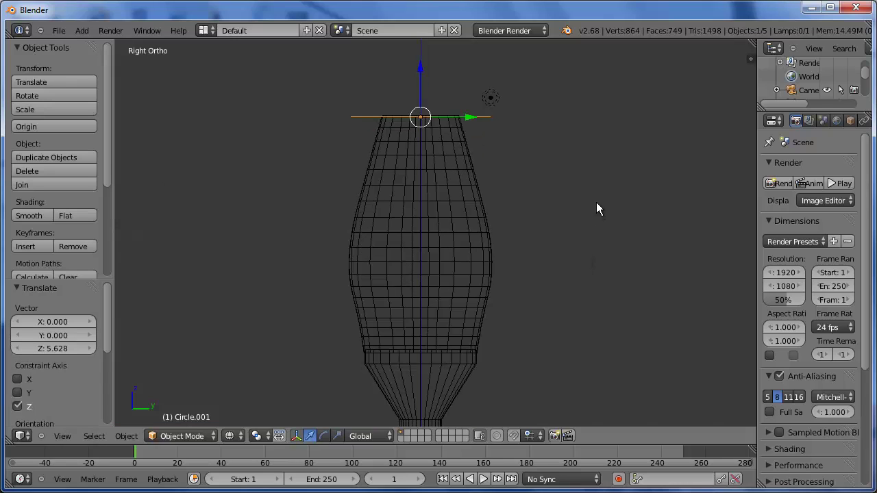
pyautogui.press('KP_Decimal')
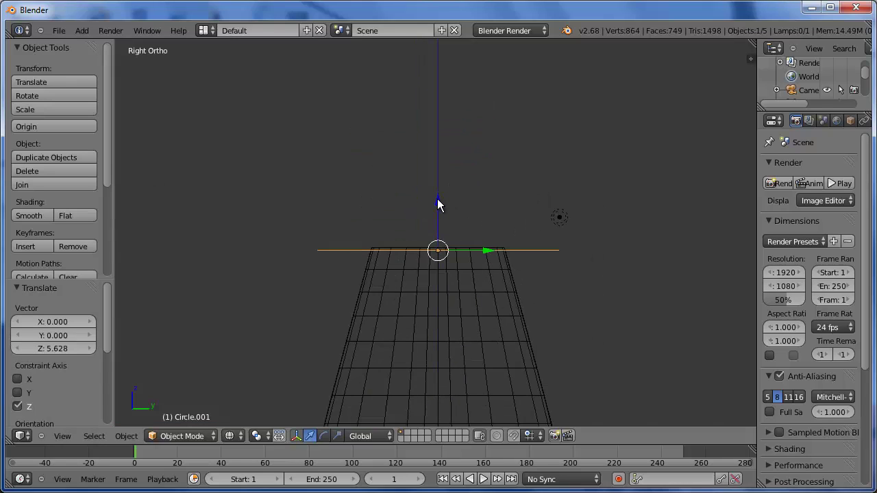
pyautogui.moveTo(438, 199); pyautogui.dragTo(435, 197)
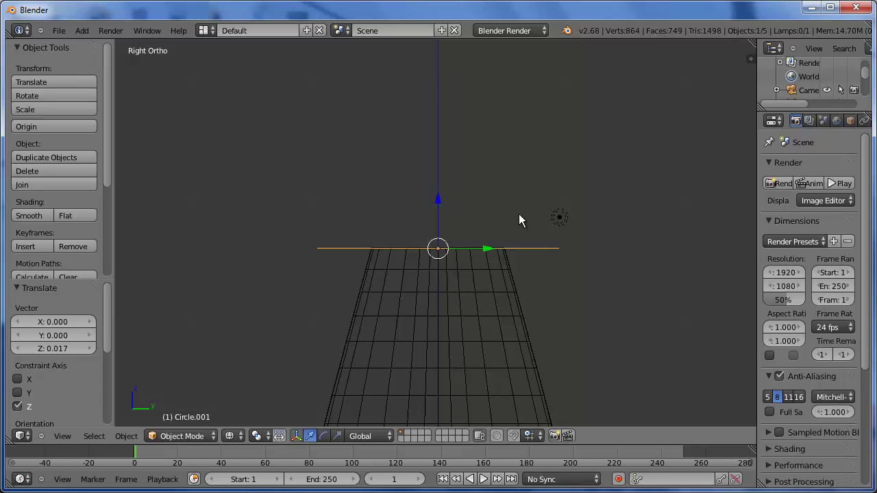
pyautogui.press('s')
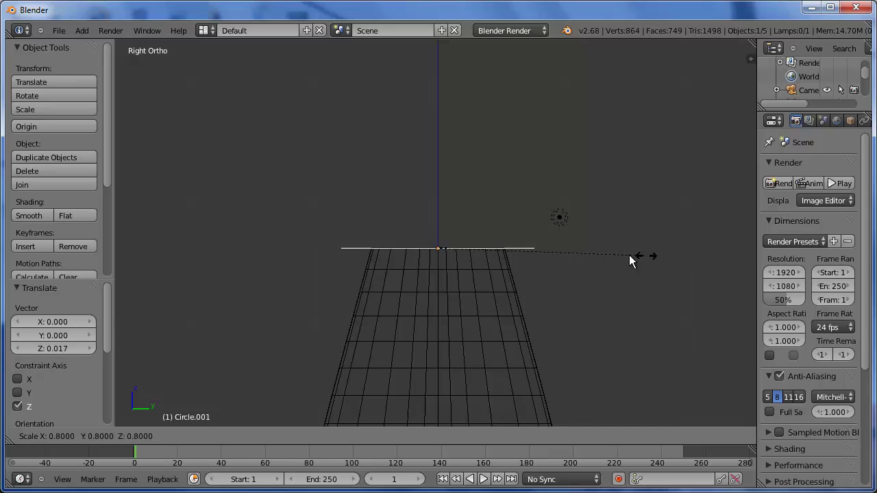
pyautogui.click(579, 256)
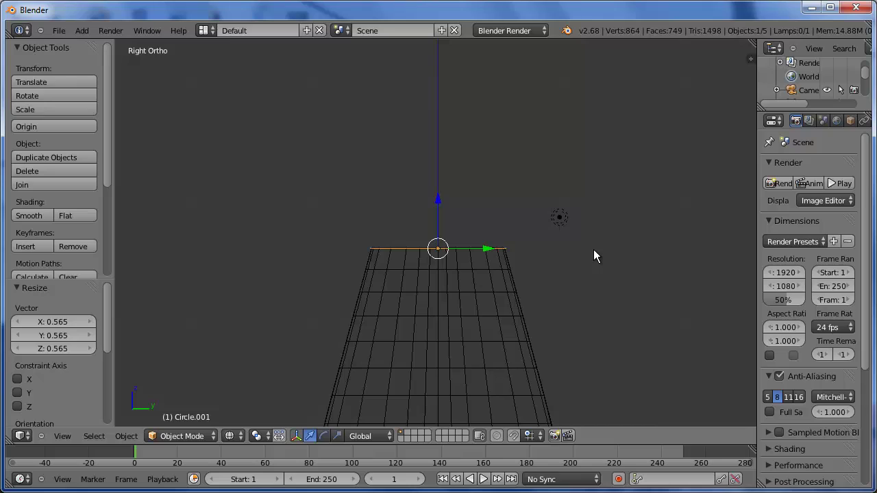
# In Edit Mode, extrude the circle upward into five stacked rings, the upper ones raised 0.5, 0.2 and 0.1.
pyautogui.press('Tab')
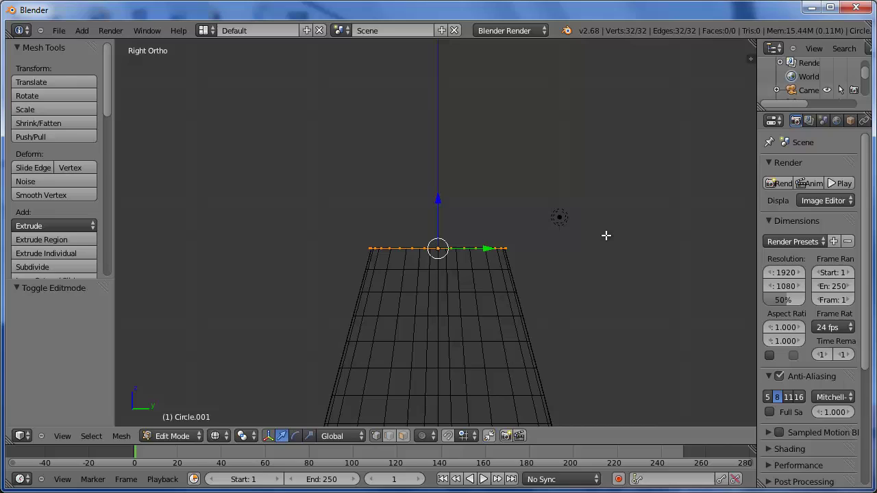
pyautogui.press('e')
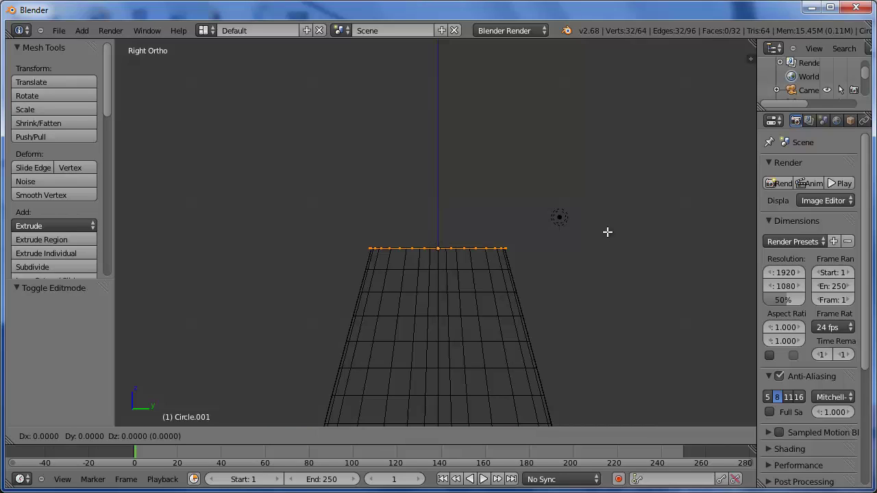
pyautogui.click(608, 223)
pyautogui.press('e')
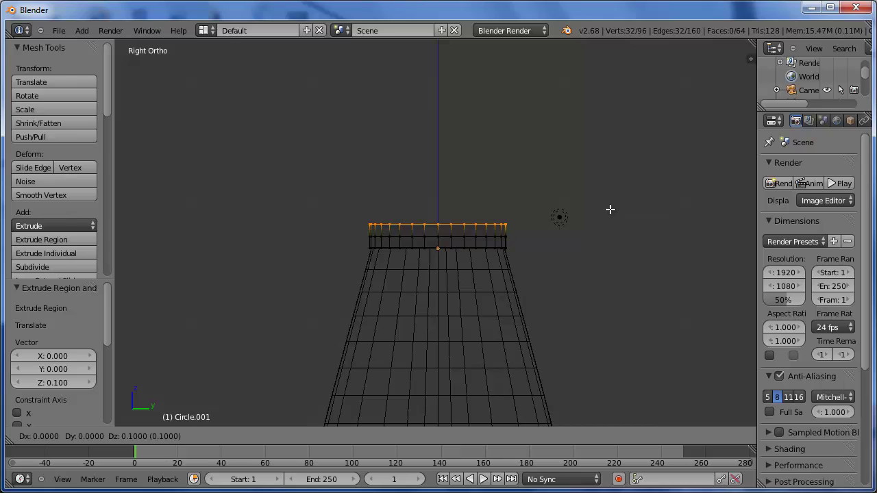
pyautogui.click(609, 210)
pyautogui.press('e')
pyautogui.moveTo(612, 144)
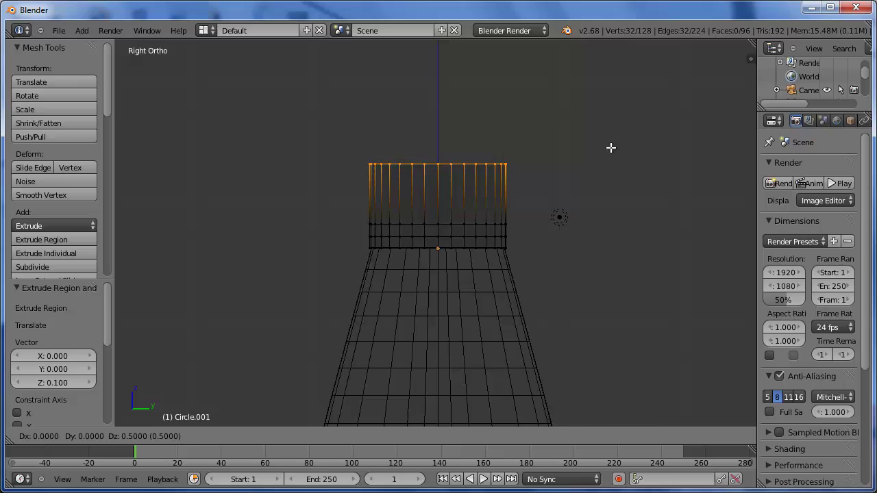
pyautogui.click(611, 147)
pyautogui.press('e')
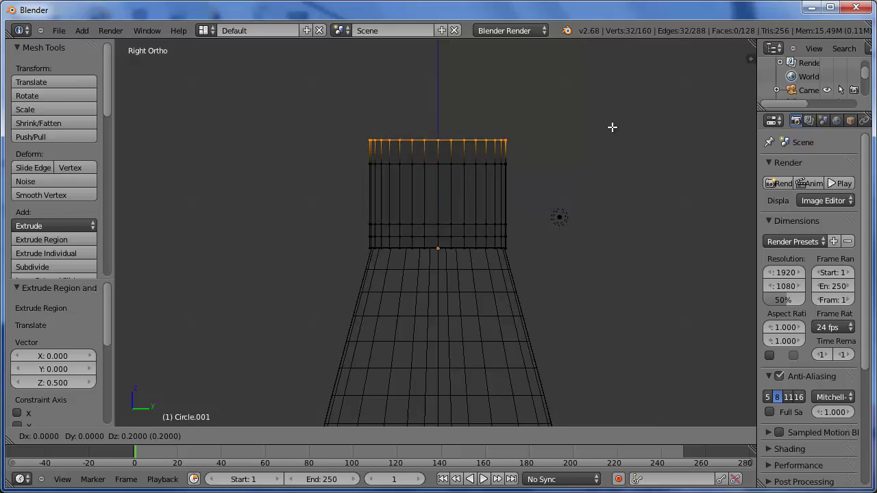
pyautogui.click(612, 128)
pyautogui.press('e')
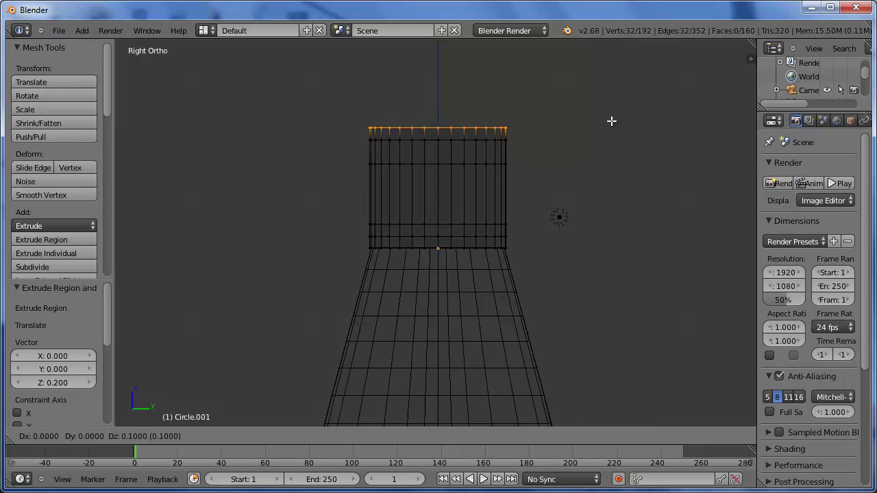
pyautogui.click(612, 121)
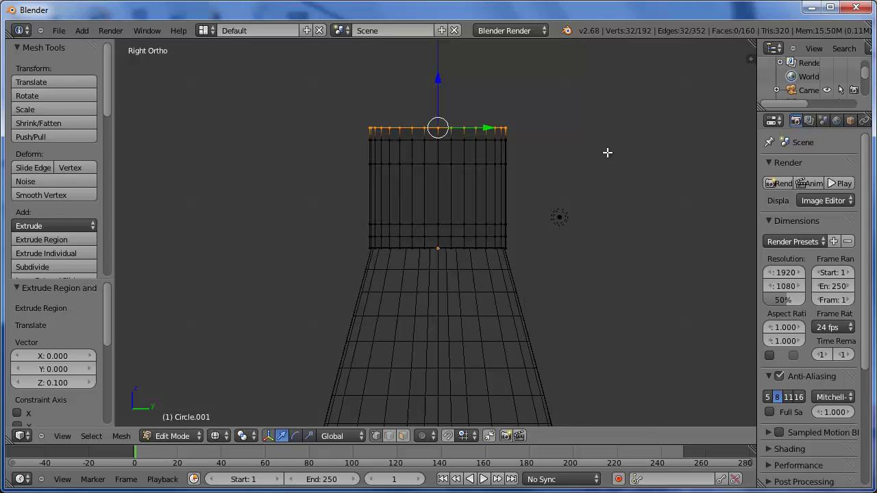
# Widen the ring near the cap's bottom, then widen the middle ring to 1.1.
pyautogui.press('a')
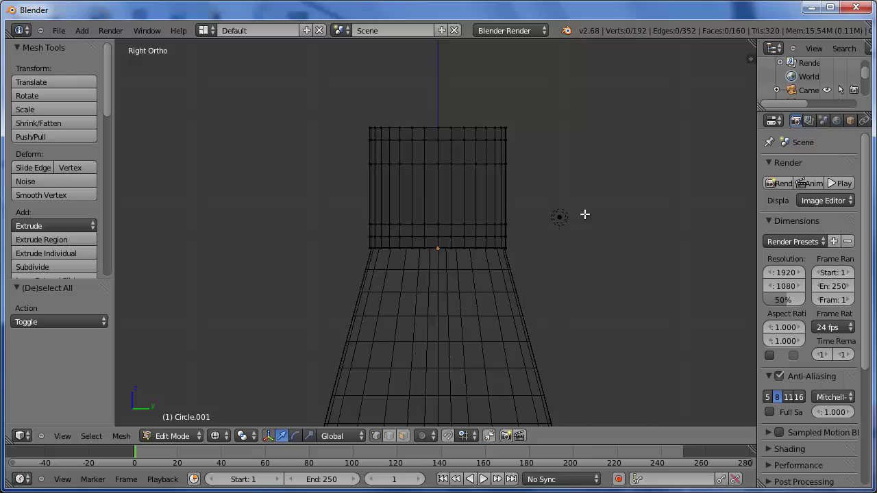
pyautogui.press('b')
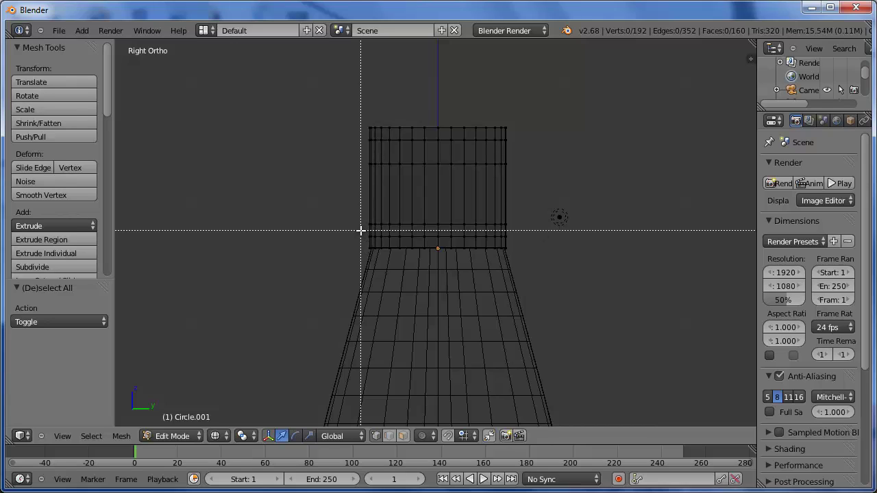
pyautogui.moveTo(361, 231); pyautogui.dragTo(565, 242)
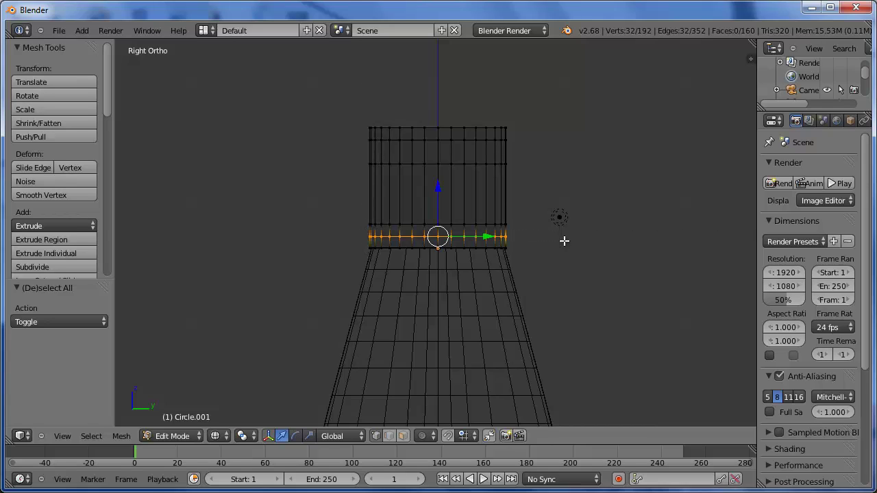
pyautogui.press('s')
pyautogui.click(576, 241)
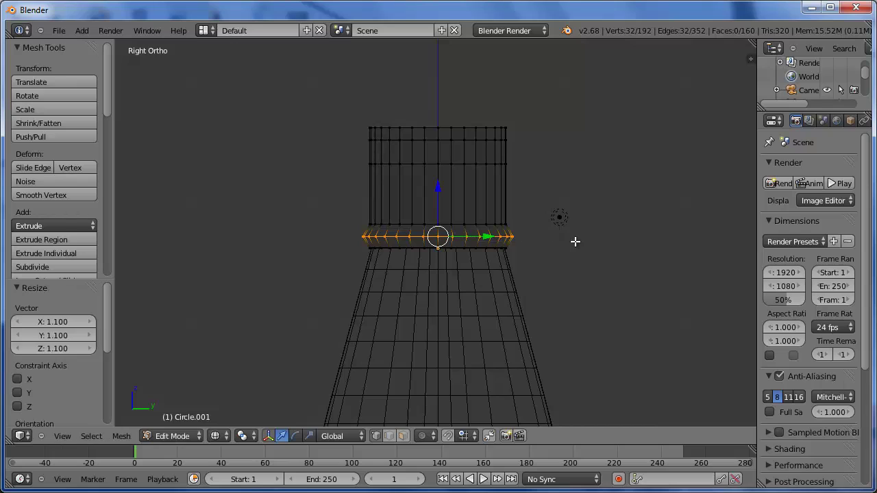
pyautogui.press('a')
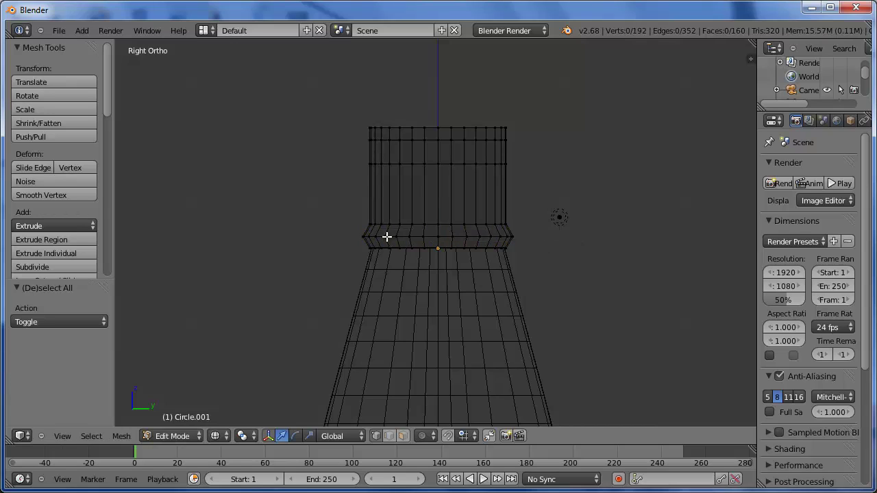
pyautogui.click(348, 214)
pyautogui.press('b')
pyautogui.moveTo(355, 217); pyautogui.dragTo(541, 233)
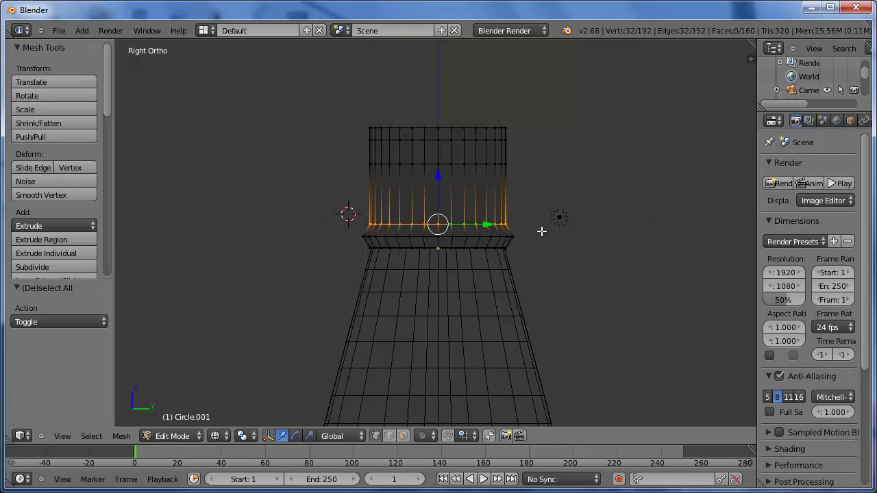
pyautogui.press('s')
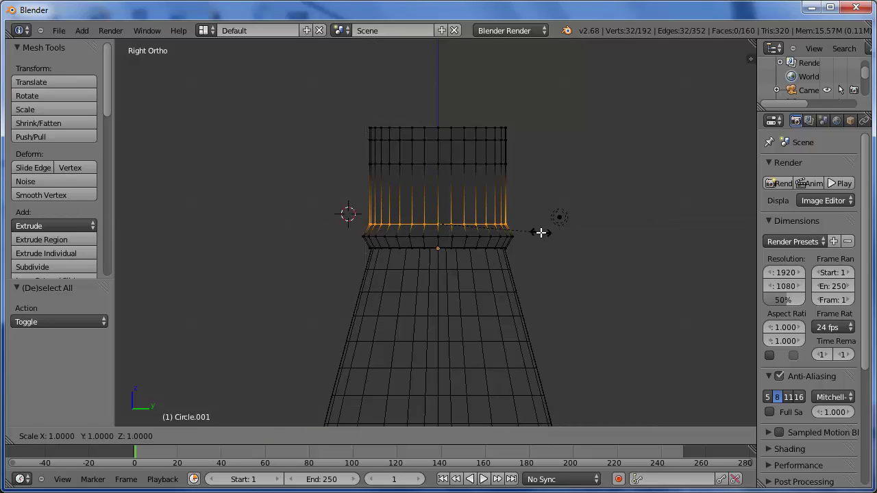
pyautogui.click(554, 226)
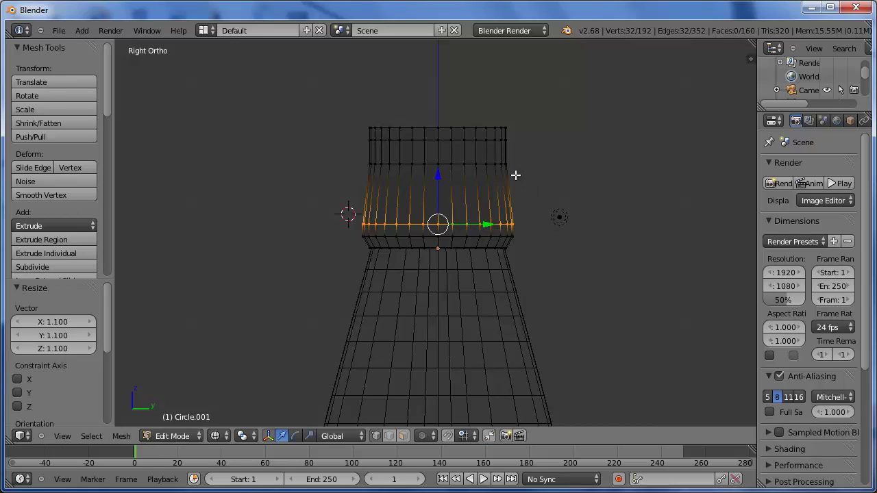
# Shrink the upper rings inward, the next one up to 0.4, and box-select the top rim ring.
pyautogui.press('a')
pyautogui.press('b')
pyautogui.moveTo(353, 156); pyautogui.dragTo(538, 175)
pyautogui.press('s')
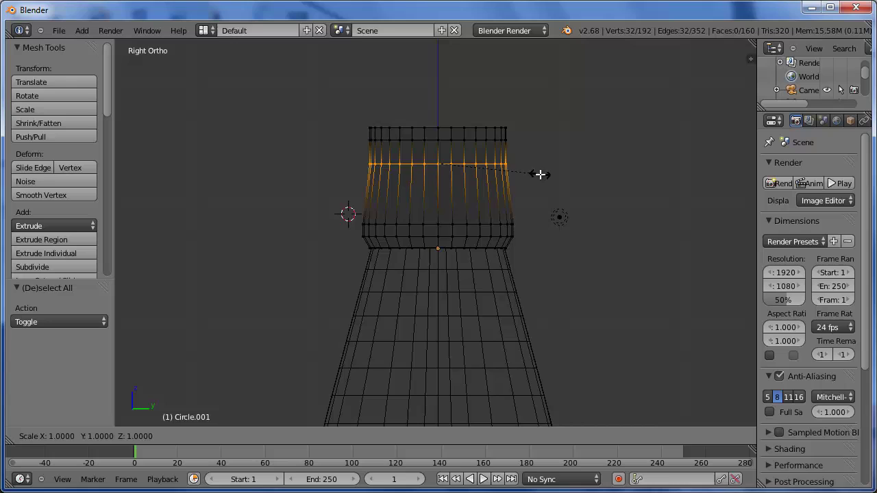
pyautogui.click(512, 172)
pyautogui.press('a')
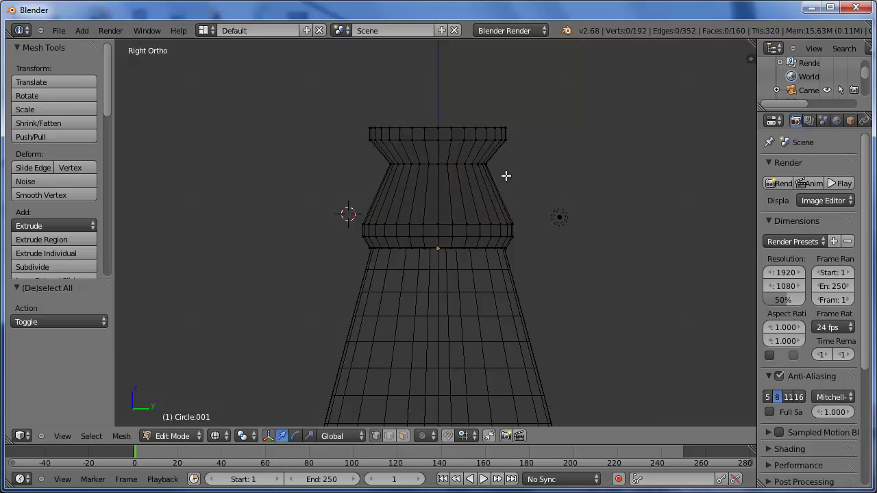
pyautogui.press('b')
pyautogui.moveTo(352, 133); pyautogui.dragTo(555, 149)
pyautogui.press('s')
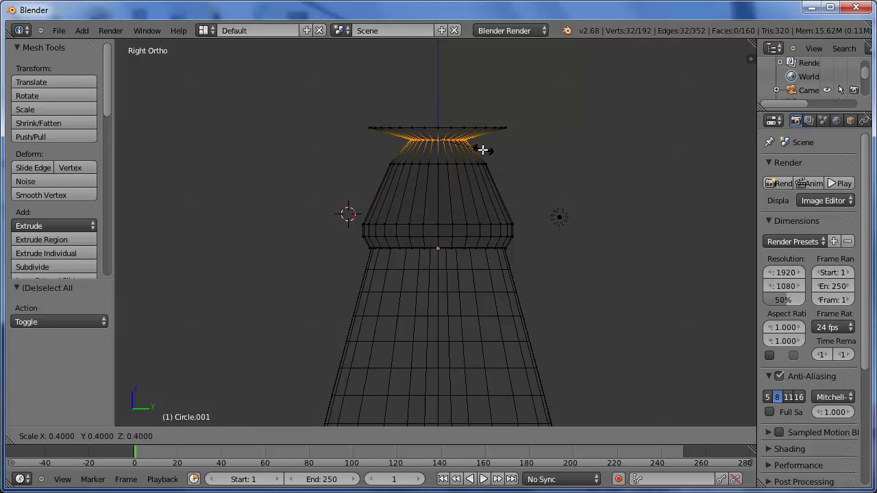
pyautogui.click(484, 148)
pyautogui.press('a')
pyautogui.press('b')
pyautogui.moveTo(377, 105); pyautogui.dragTo(525, 138)
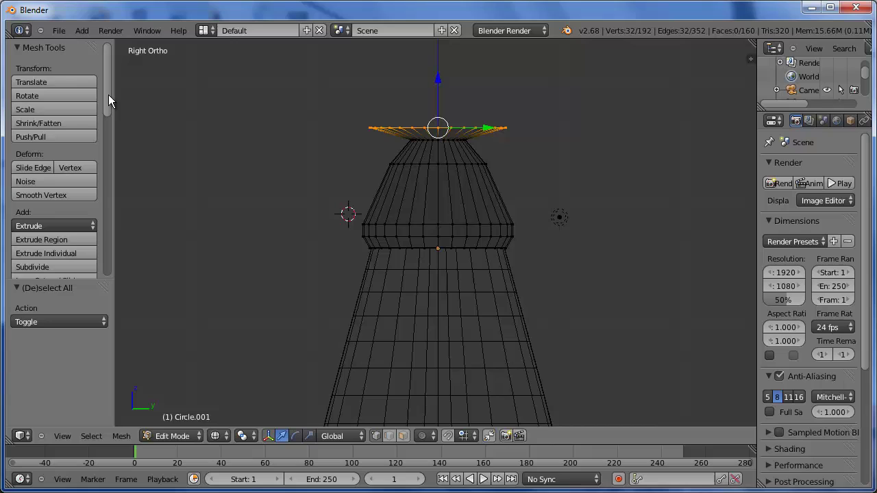
# Merge the selected top rim At Center, closing the cap to a single point.
pyautogui.moveTo(108, 96); pyautogui.dragTo(103, 164)
pyautogui.click(88, 173)
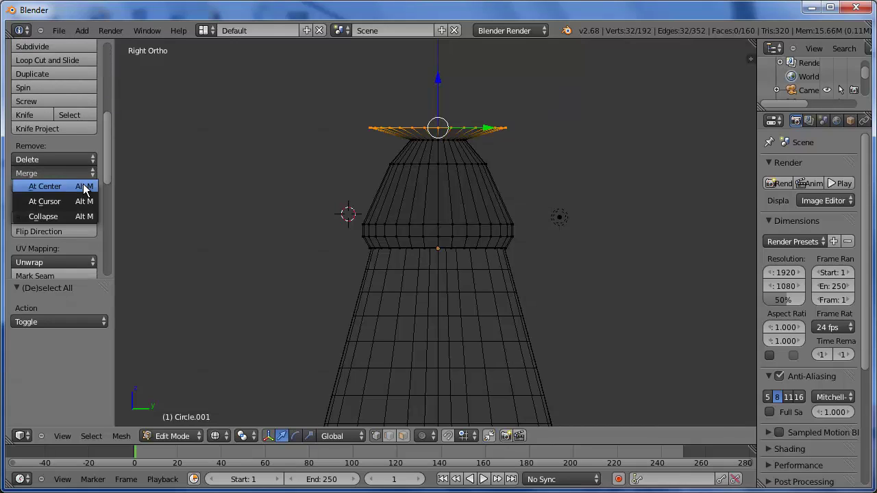
pyautogui.click(83, 187)
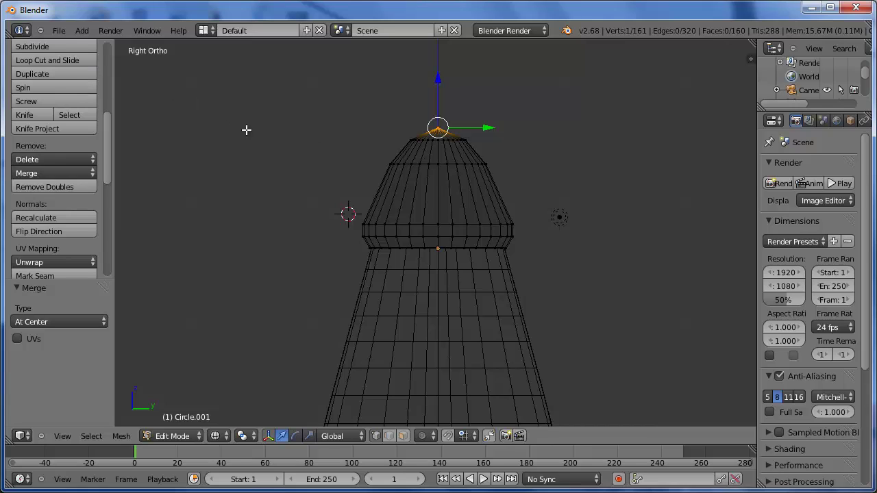
# Render a test image of the lamp and return to modelling.
pyautogui.click(112, 31)
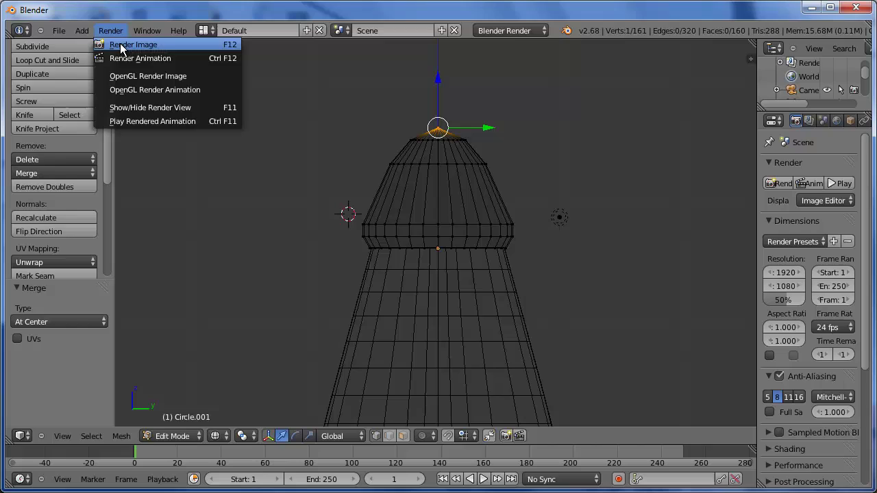
pyautogui.click(122, 46)
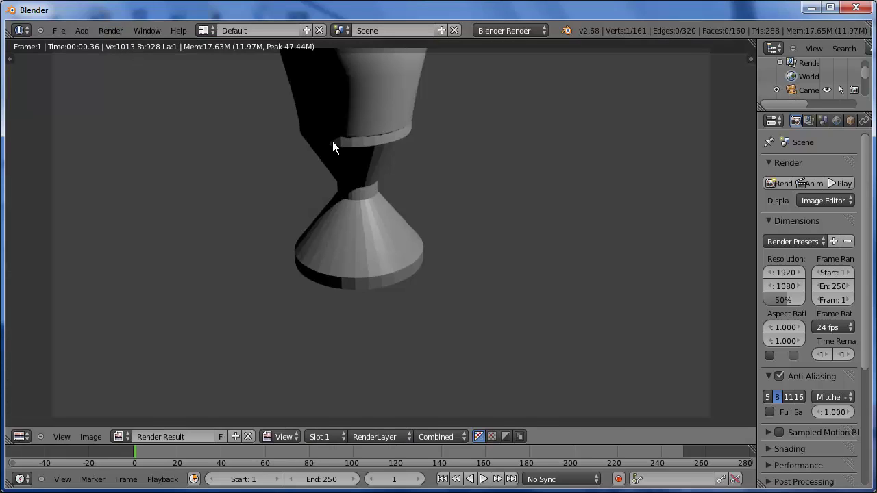
pyautogui.press('Escape')
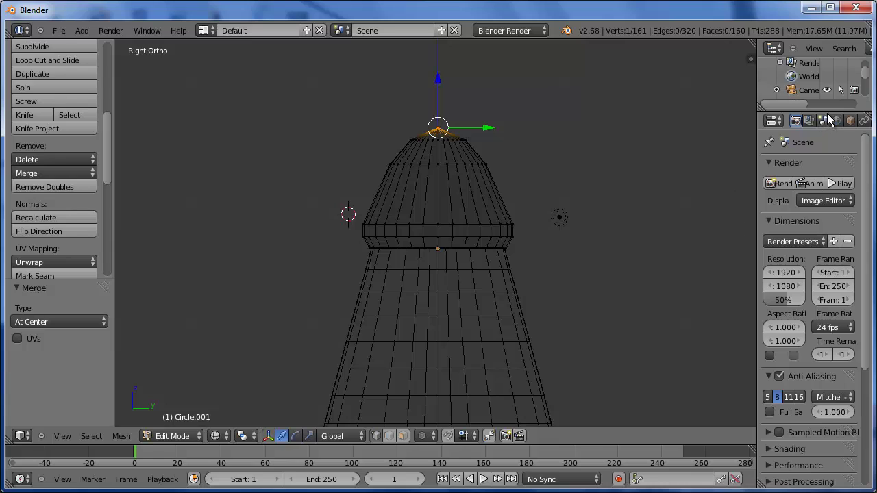
# Enlarge the Outliner, reframe the lamp and place the 3D cursor at the lamp body's centre.
pyautogui.moveTo(822, 129); pyautogui.dragTo(827, 205)
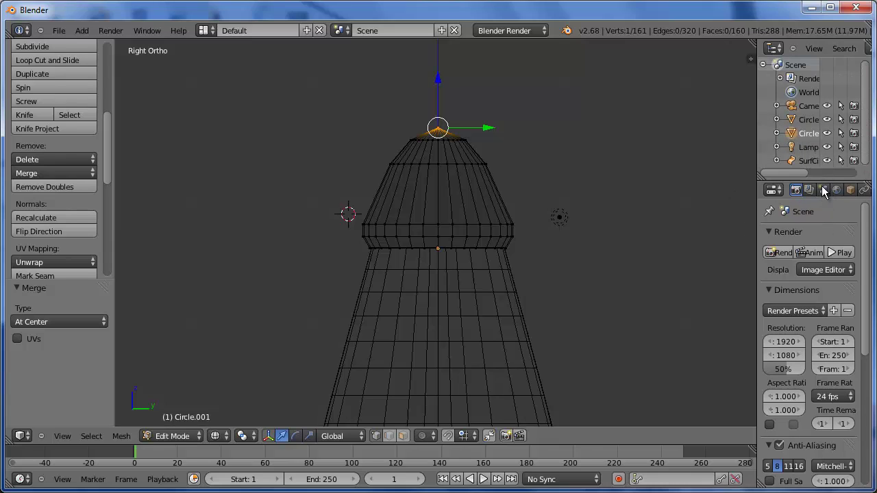
pyautogui.moveTo(756, 204); pyautogui.dragTo(685, 205)
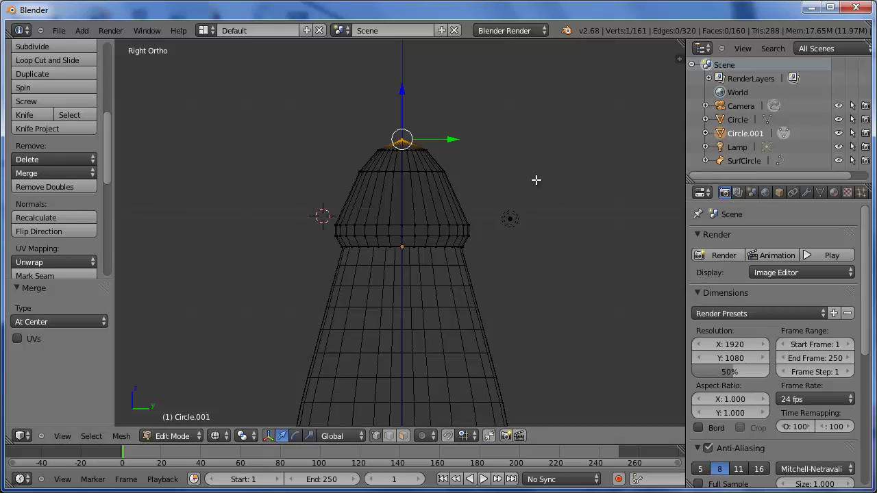
pyautogui.scroll(-5, 591, 181)
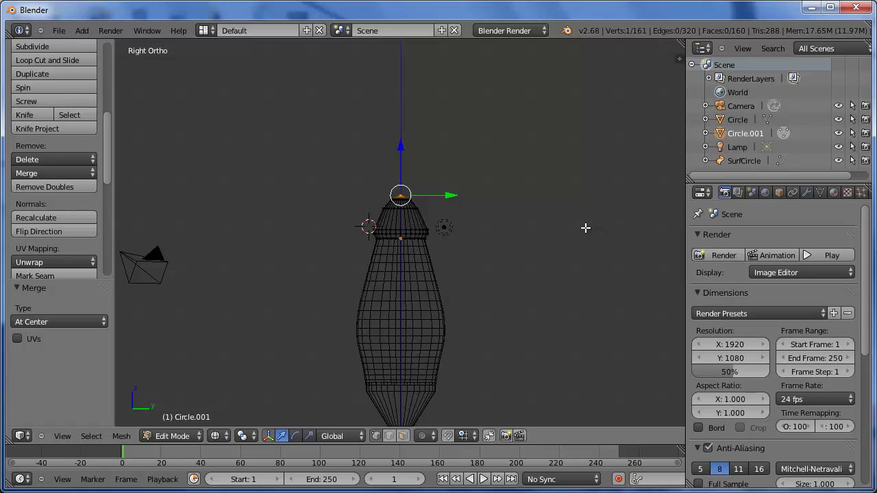
pyautogui.keyDown('shift'); pyautogui.moveTo(588, 226); pyautogui.dragTo(591, 147, button='middle'); pyautogui.keyUp('shift')
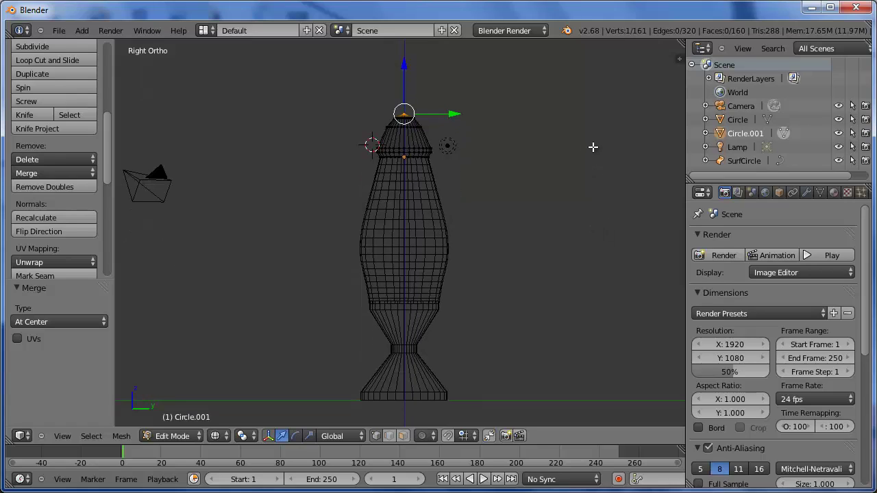
pyautogui.click(403, 245)
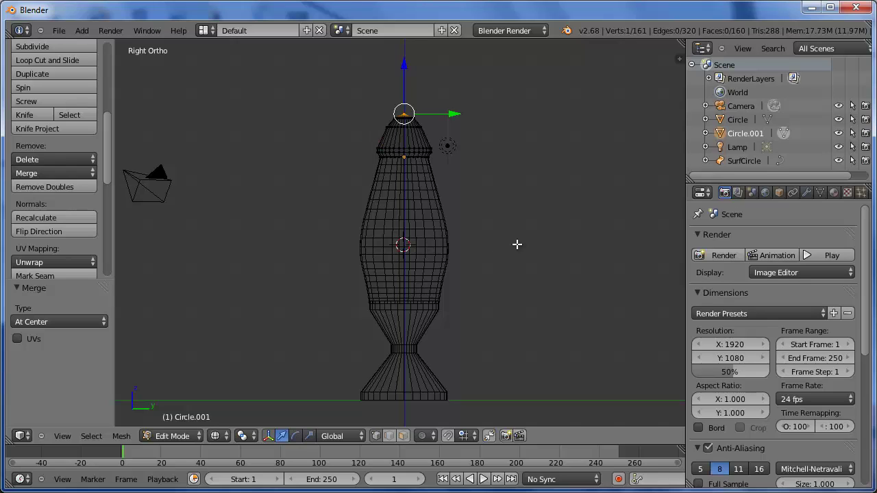
pyautogui.hotkey('shift', 'a')
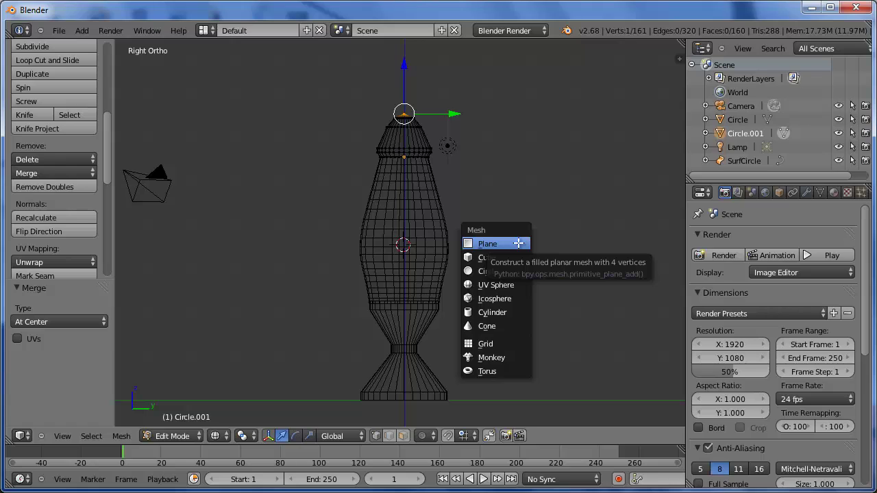
# Back in Object Mode with nothing selected, add a Plain Axes Empty at the 3D cursor.
pyautogui.press('Escape')
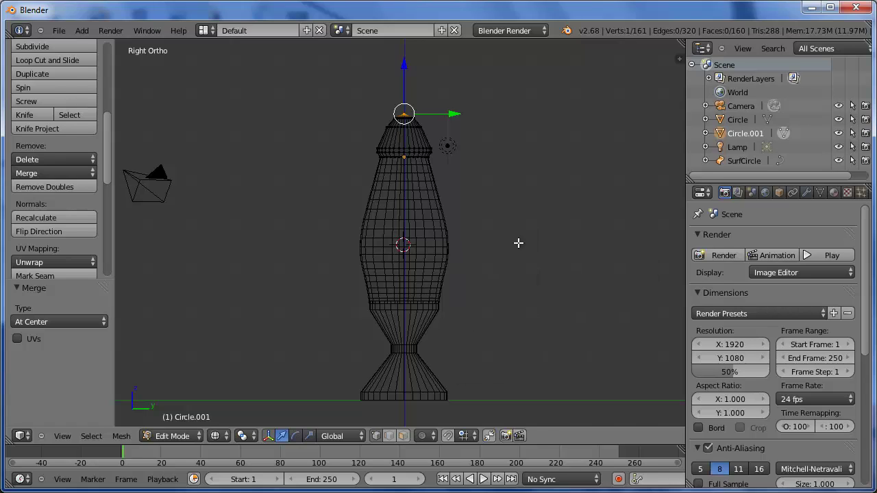
pyautogui.press('Tab')
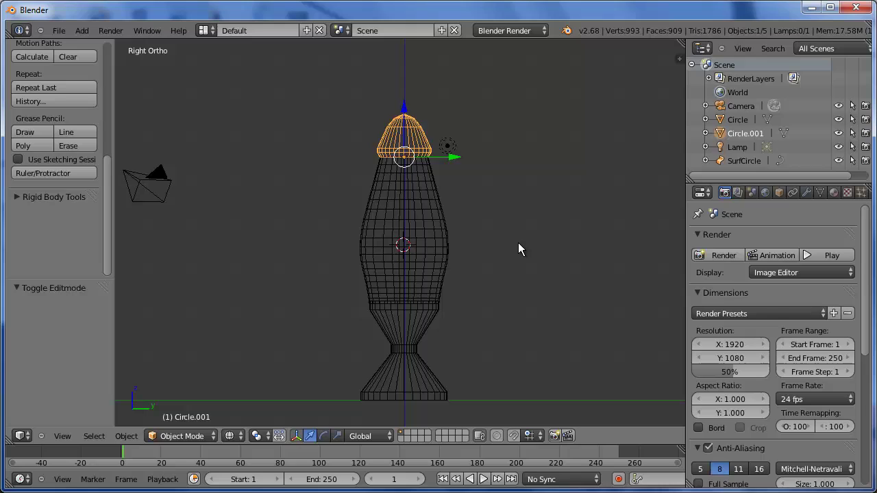
pyautogui.press('a')
pyautogui.hotkey('shift', 'a')
pyautogui.moveTo(519, 244)
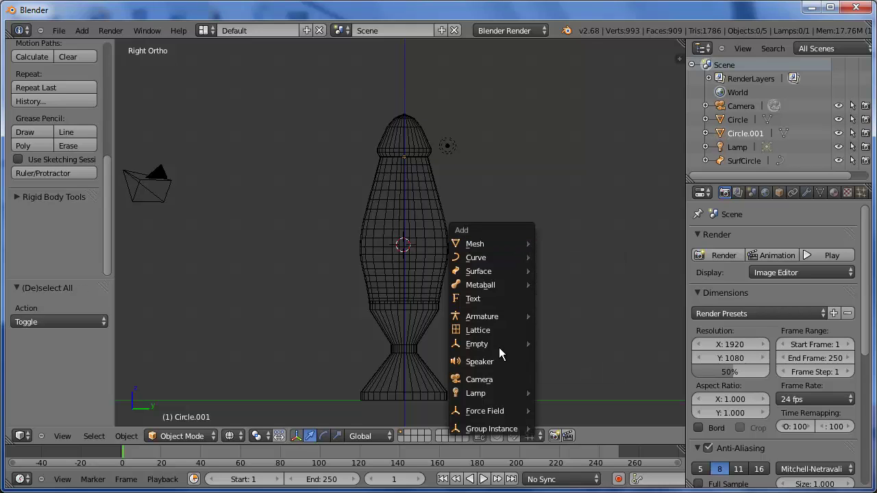
pyautogui.moveTo(500, 344)
pyautogui.click(575, 345)
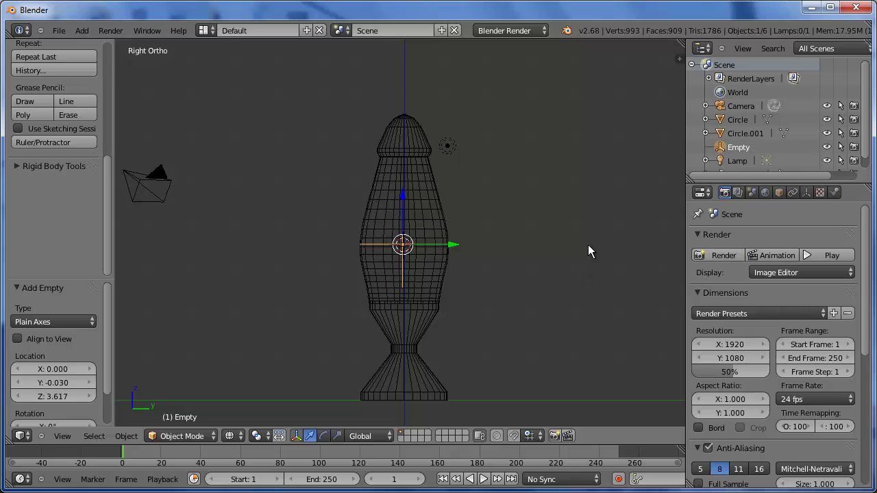
# Set the Empty's Y location to 0 in the transform panel.
pyautogui.press('n')
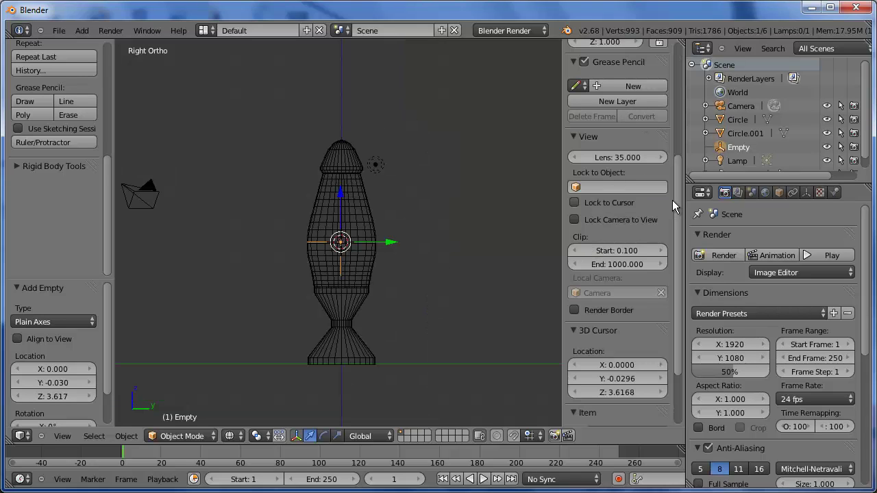
pyautogui.moveTo(678, 195); pyautogui.dragTo(682, 62)
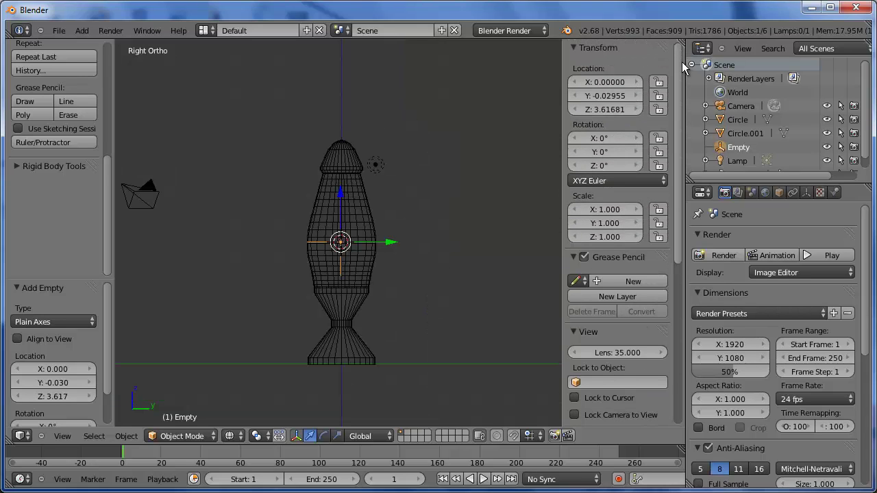
pyautogui.click(614, 98)
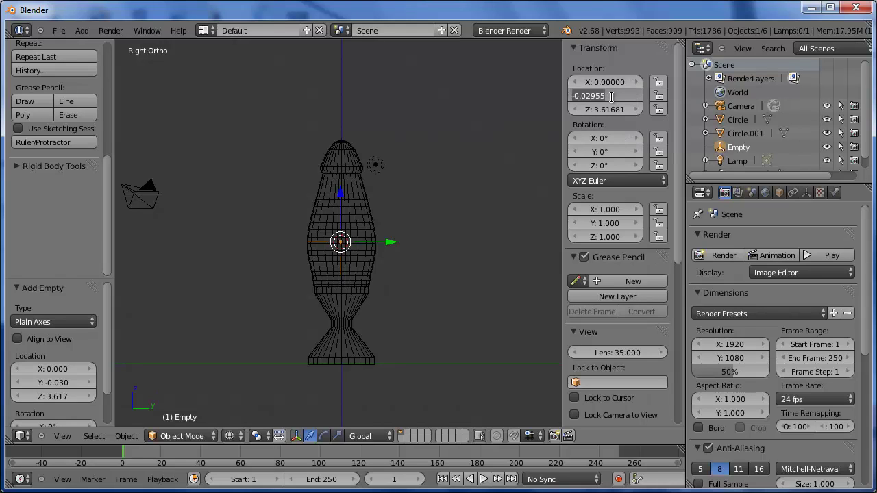
pyautogui.write('0')
pyautogui.press('Return')
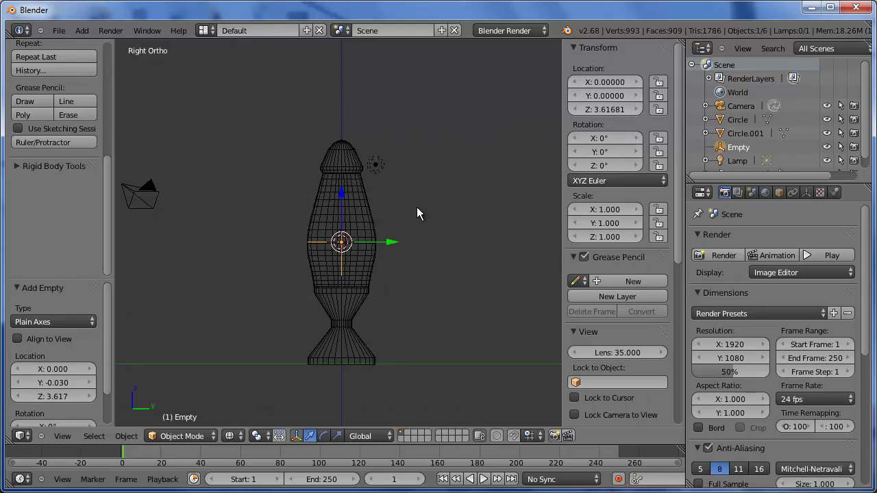
# Add a Track To constraint making the camera follow the Empty, then render an image.
pyautogui.click(741, 106)
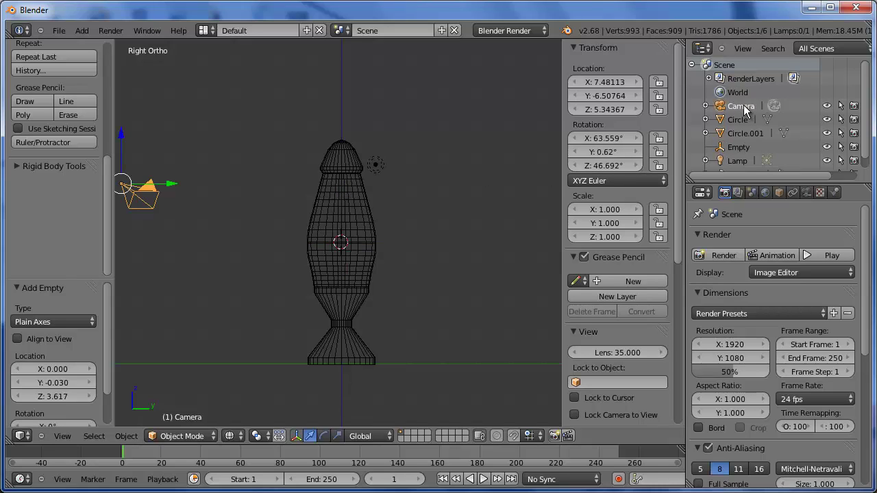
pyautogui.keyDown('ctrl'); pyautogui.click(738, 148); pyautogui.keyUp('ctrl')
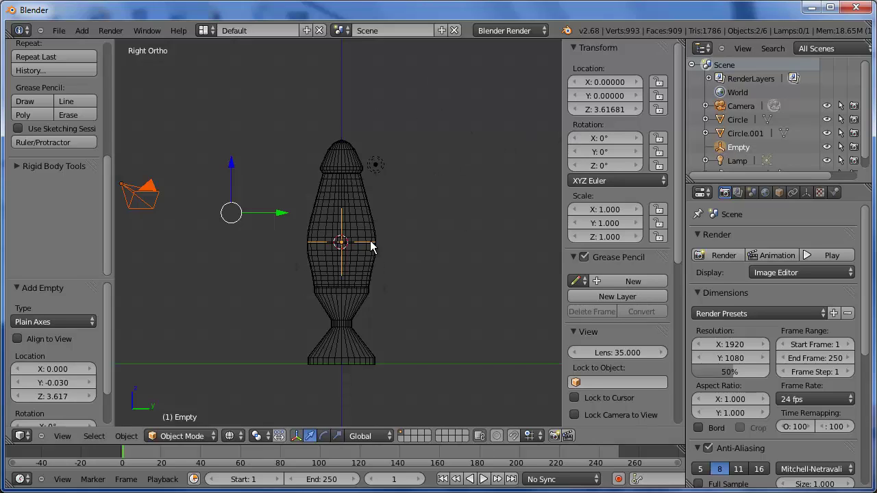
pyautogui.hotkey('ctrl', 't')
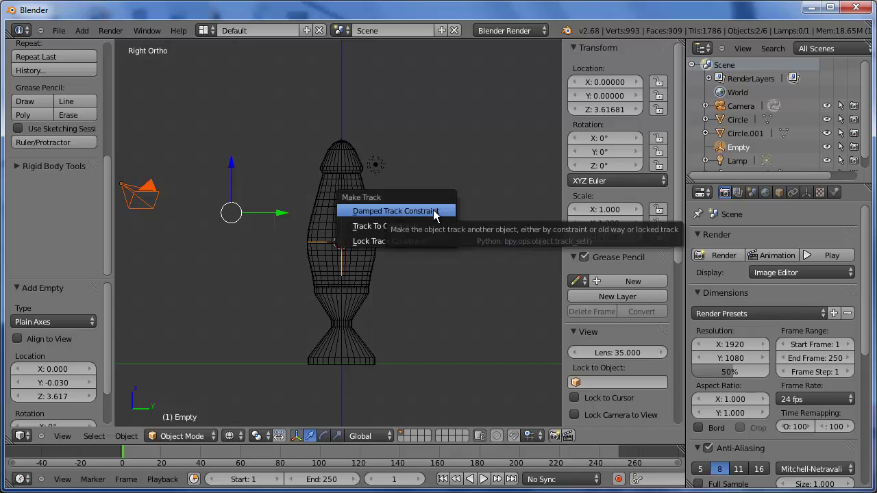
pyautogui.click(395, 228)
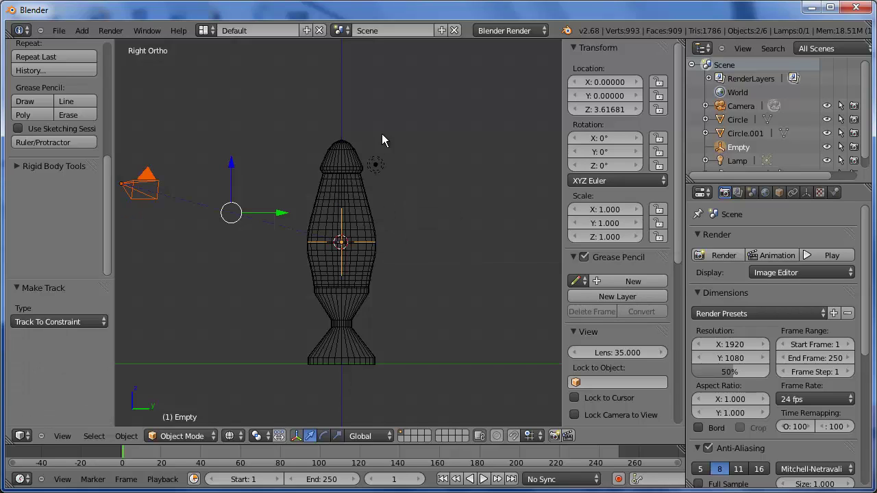
pyautogui.click(111, 30)
pyautogui.click(122, 43)
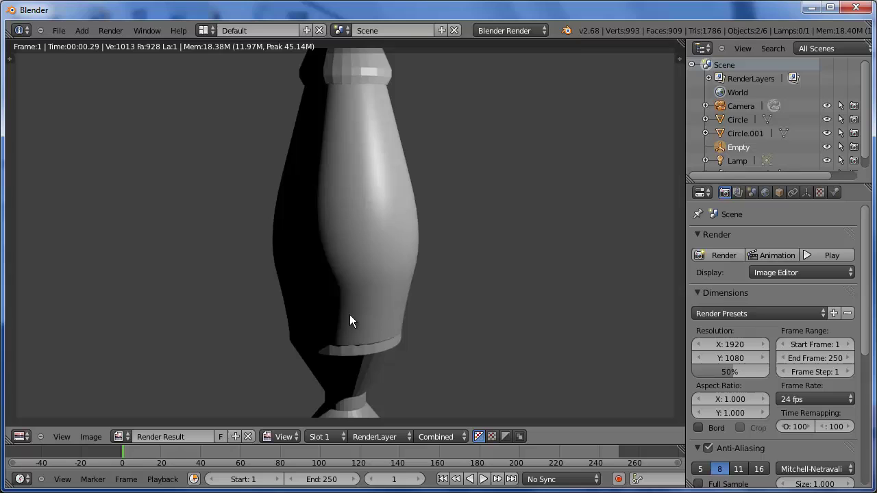
# Apply Smooth shading to Circle.001 (top cap) and Circle (base).
pyautogui.press('Escape')
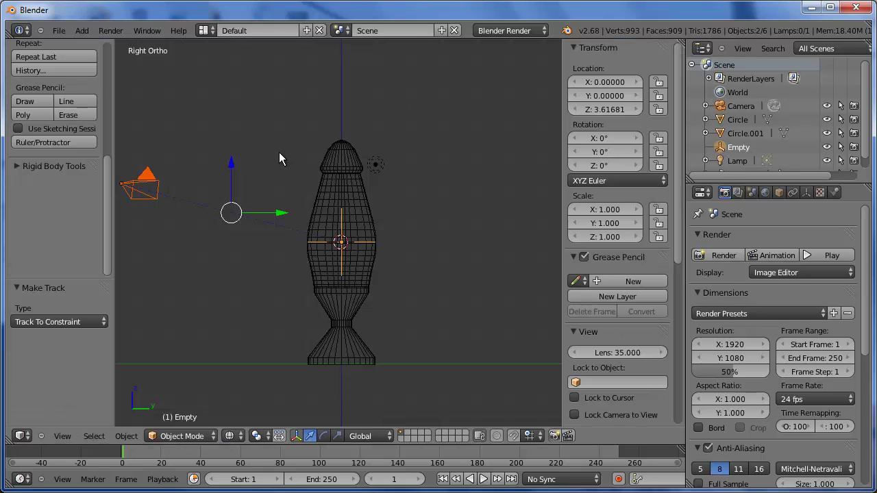
pyautogui.rightClick(341, 154)
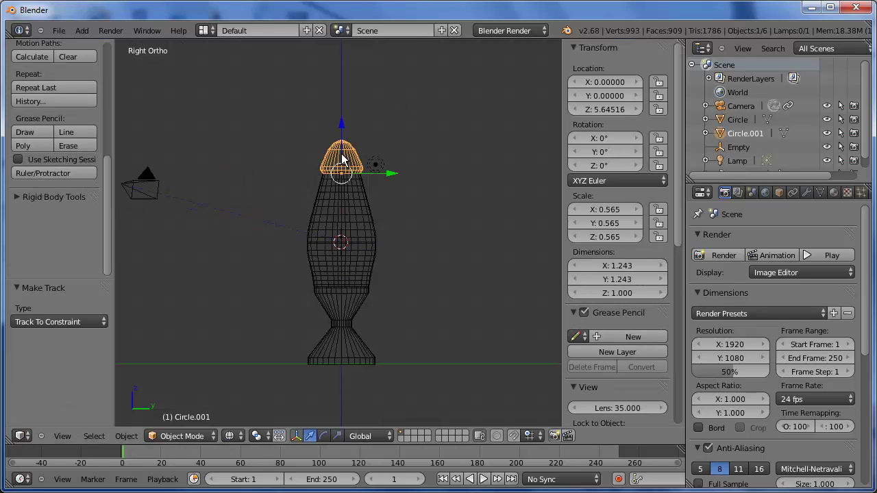
pyautogui.moveTo(107, 195); pyautogui.dragTo(104, 72)
pyautogui.click(35, 215)
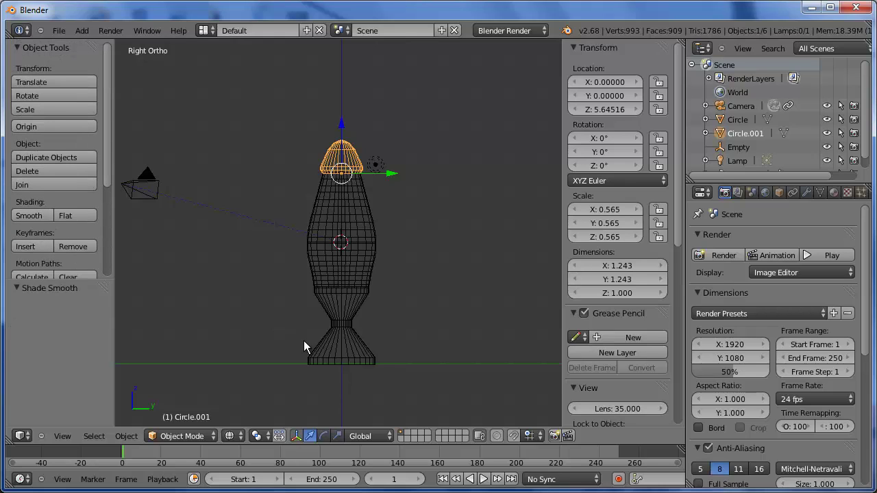
pyautogui.rightClick(343, 347)
pyautogui.click(28, 216)
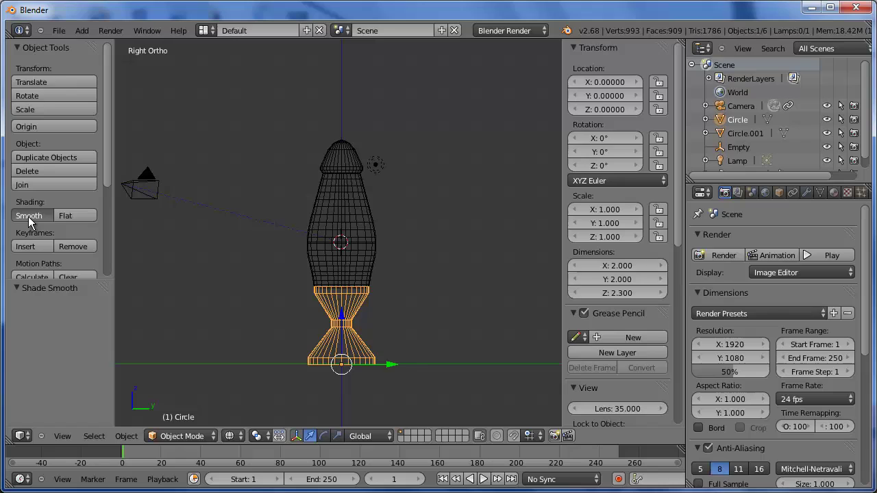
# Render a test image of the smoothed lamp, then select the glass body SurfCircle.
pyautogui.click(111, 31)
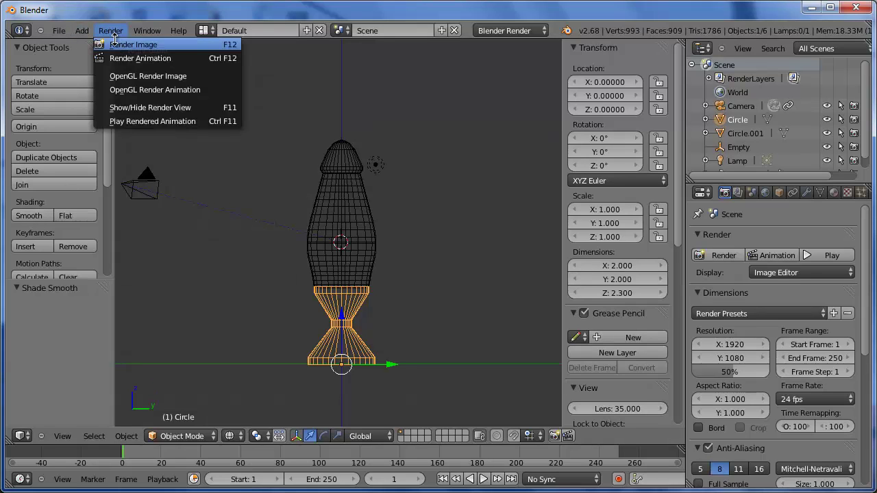
pyautogui.click(115, 42)
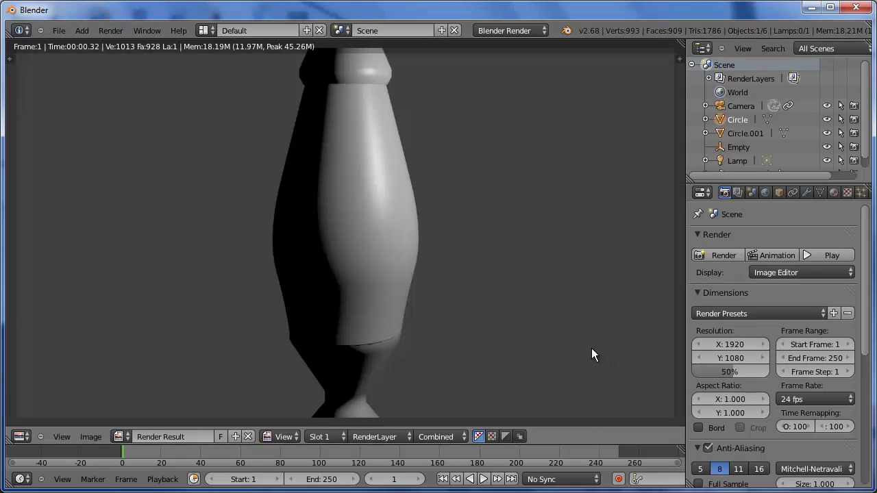
pyautogui.press('Escape')
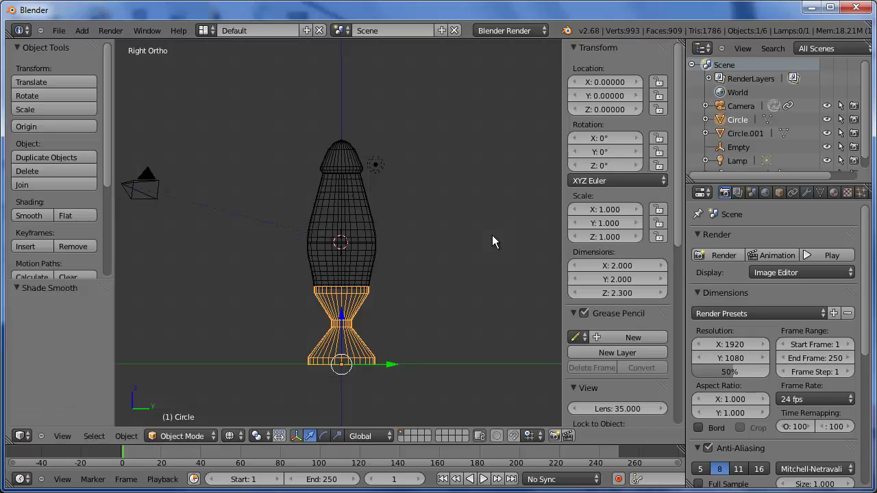
pyautogui.rightClick(348, 195)
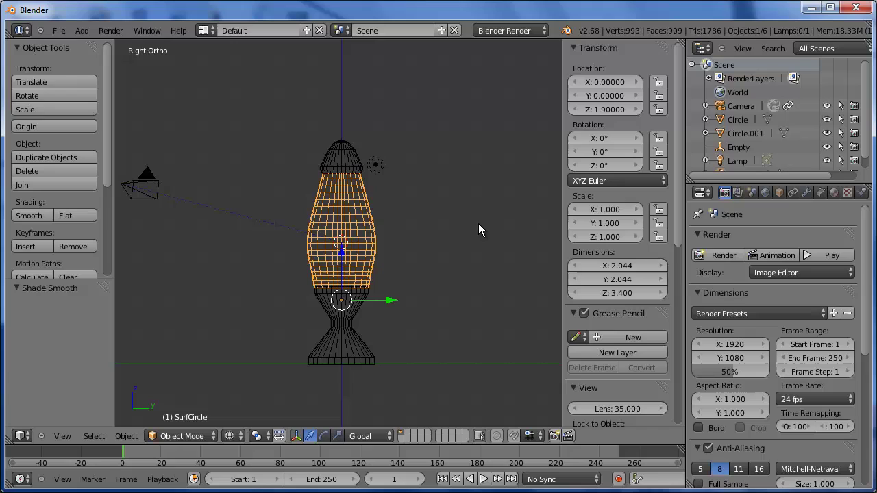
# Create a new material for the glass with Raytrace transparency, Fresnel 4.000 and IOR 1.100.
pyautogui.click(834, 193)
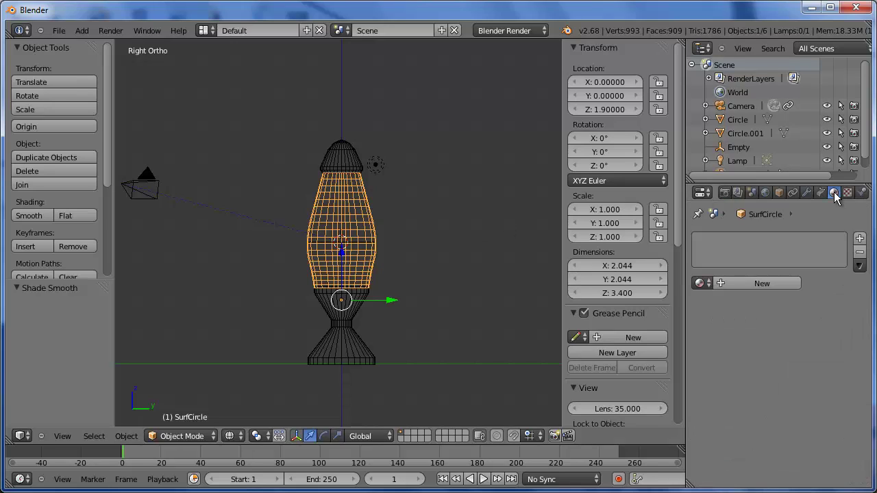
pyautogui.click(772, 283)
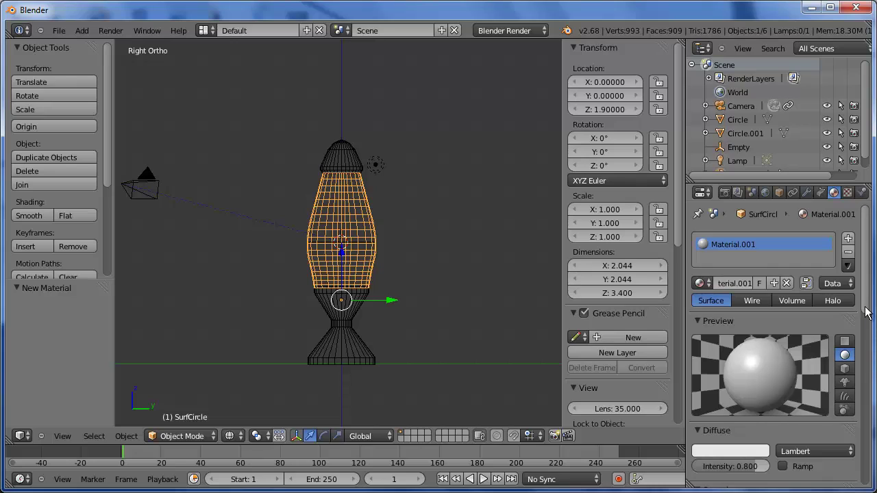
pyautogui.moveTo(865, 307); pyautogui.dragTo(865, 396)
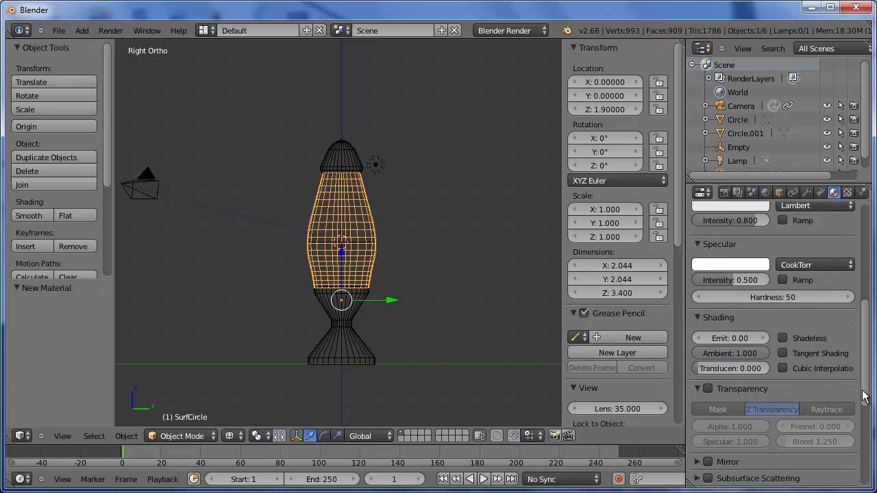
pyautogui.click(708, 388)
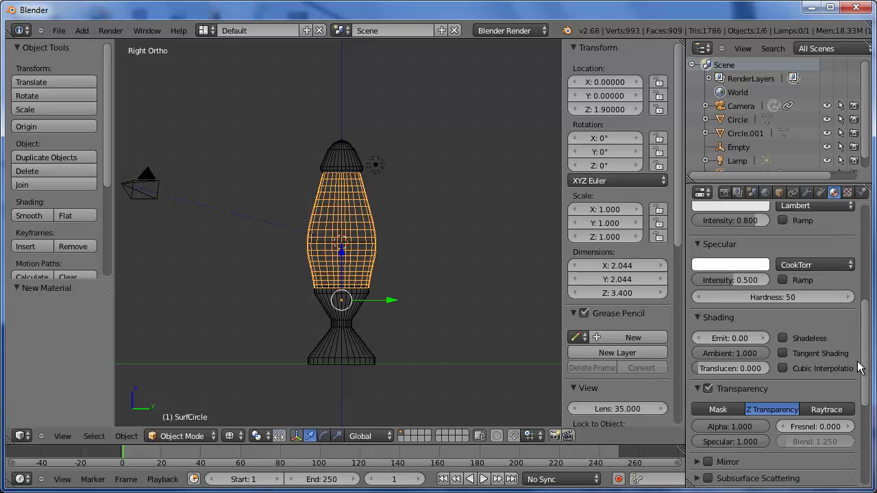
pyautogui.click(840, 410)
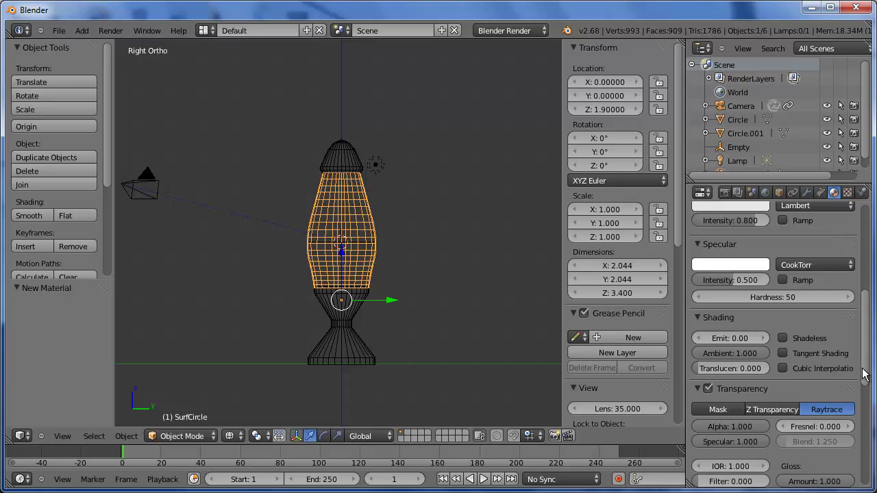
pyautogui.scroll(-4, 813, 322)
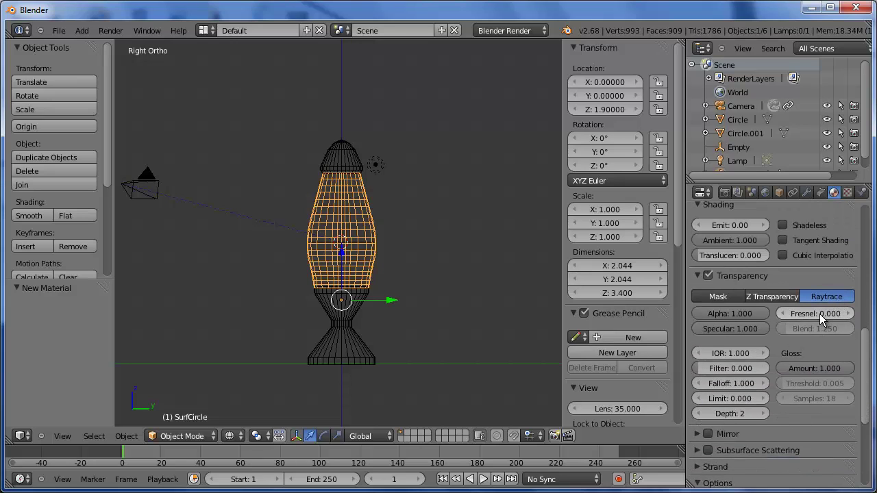
pyautogui.click(820, 314)
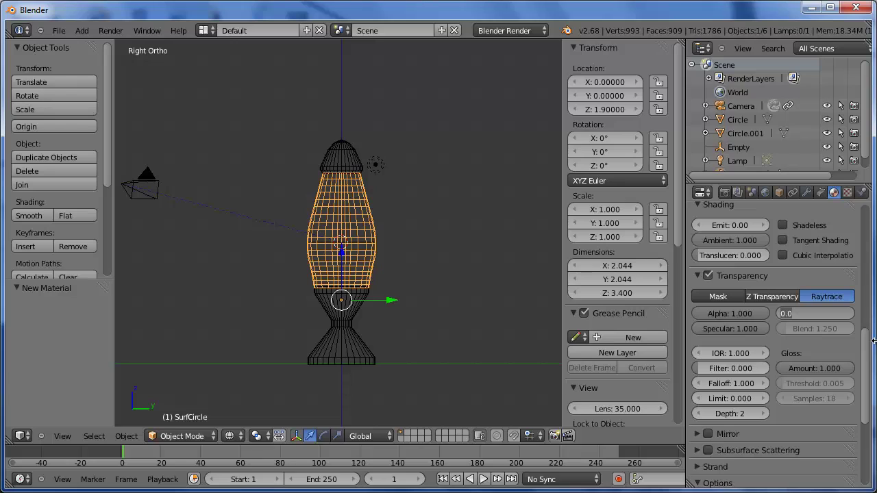
pyautogui.write('4')
pyautogui.press('Return')
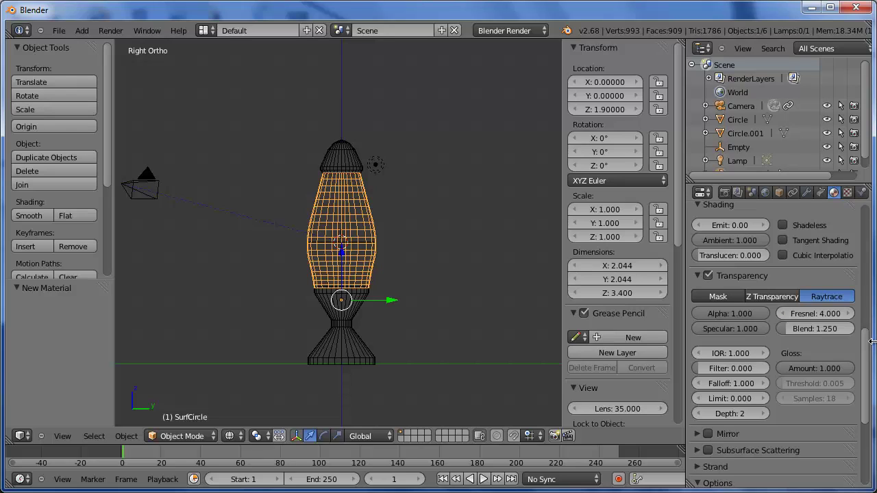
pyautogui.click(765, 353)
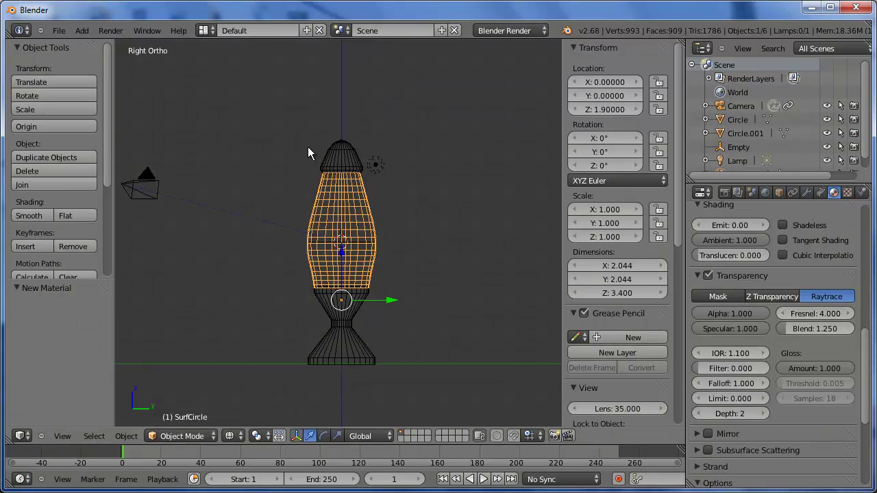
# Render an image to check the raytraced glass, then orbit the viewport to view from above.
pyautogui.click(108, 31)
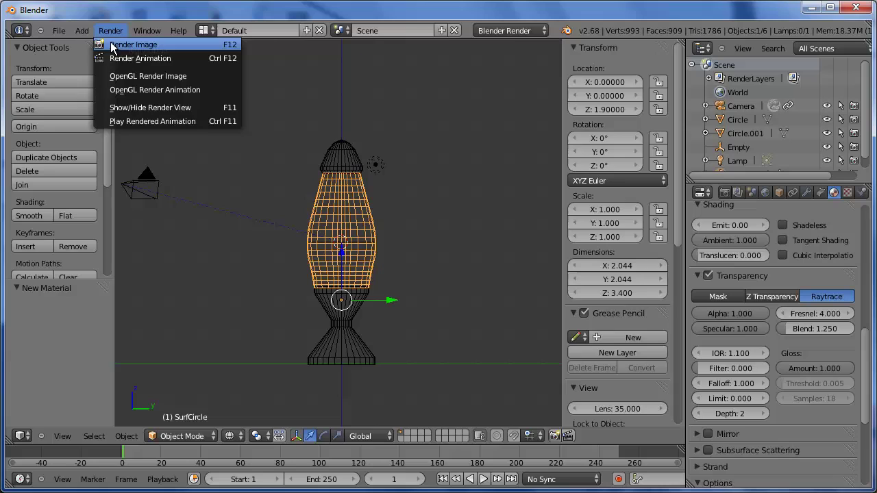
pyautogui.click(130, 45)
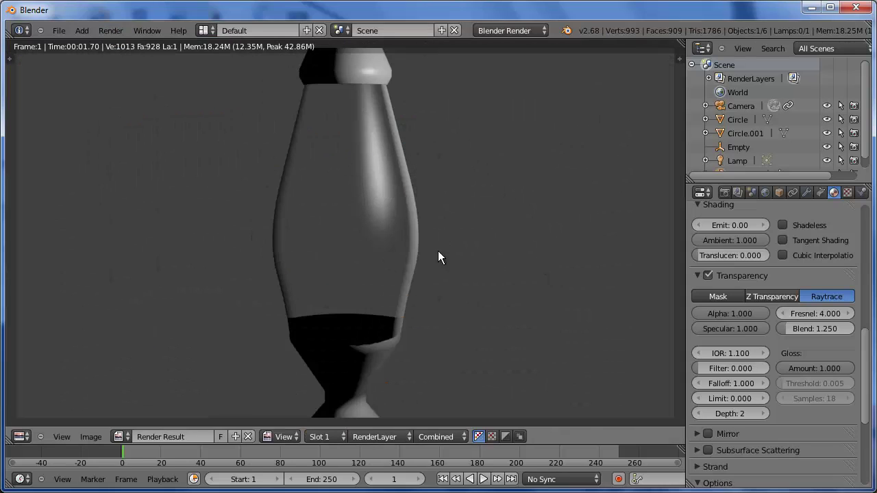
pyautogui.press('Escape')
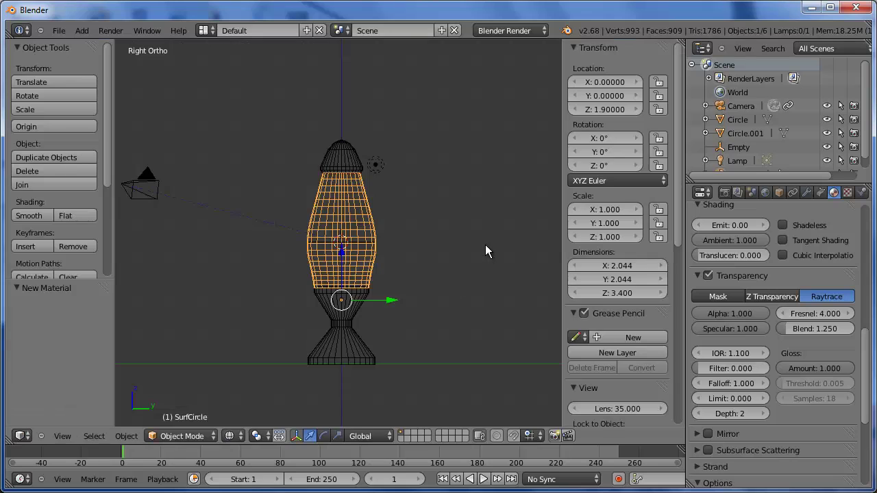
pyautogui.moveTo(486, 245); pyautogui.dragTo(486, 306, button='middle')
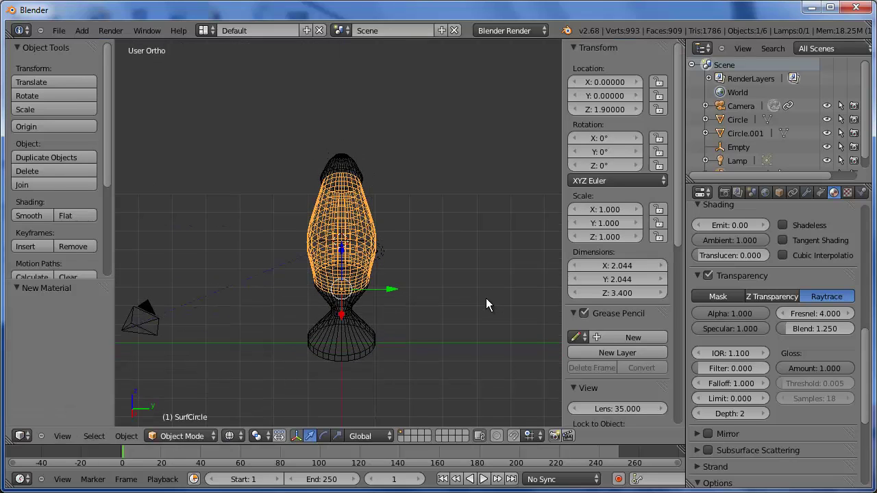
pyautogui.scroll(3, 486, 305)
pyautogui.scroll(-1, 865, 168)
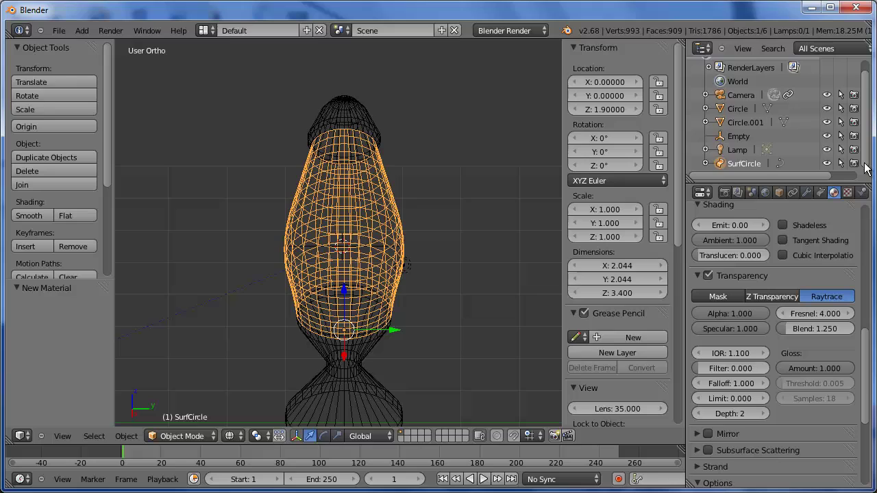
# In the Outliner, rename Circle to Base, Circle.001 to Top and SurfCircle to Glass.
pyautogui.click(738, 107)
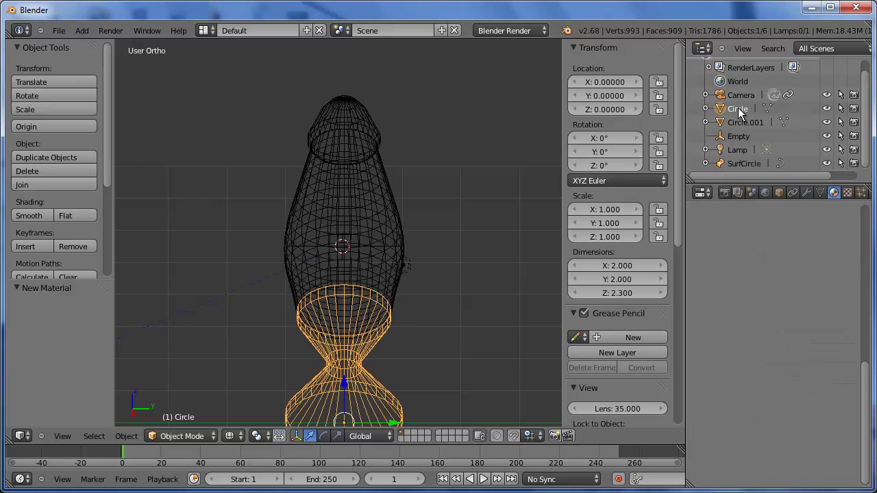
pyautogui.doubleClick(738, 108)
pyautogui.write('Base')
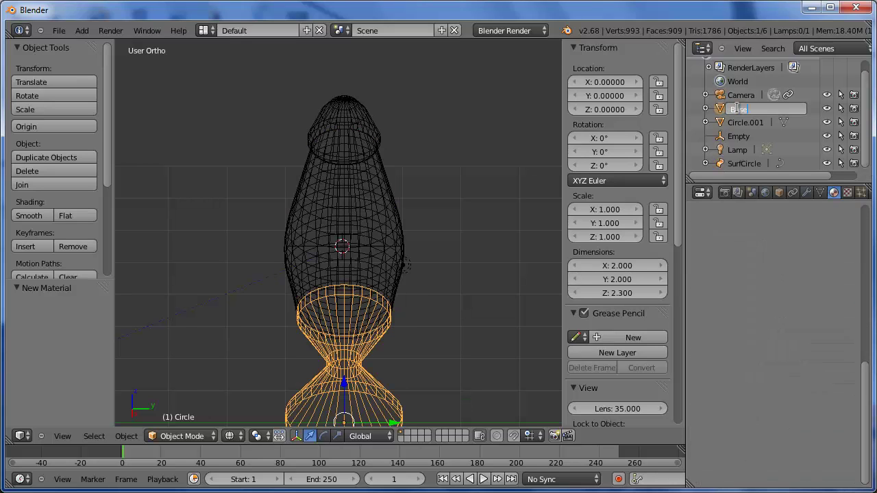
pyautogui.press('Return')
pyautogui.click(739, 120)
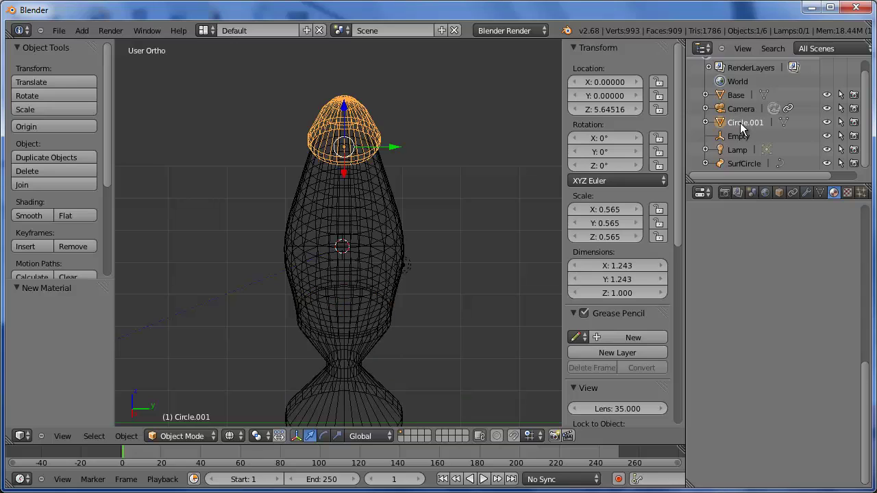
pyautogui.doubleClick(740, 121)
pyautogui.write('Top')
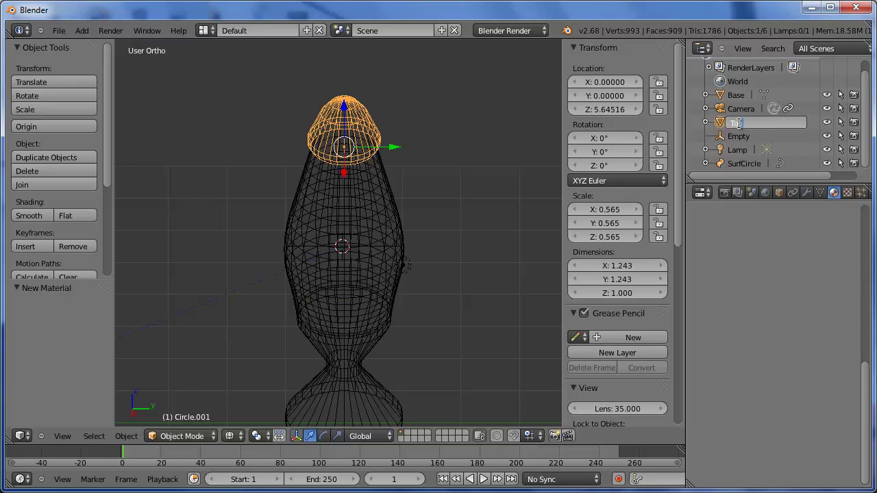
pyautogui.press('Return')
pyautogui.click(744, 152)
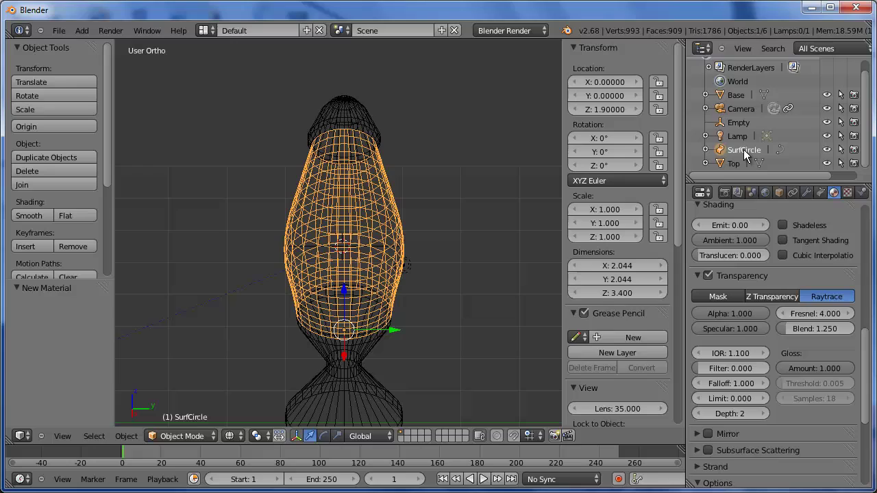
pyautogui.doubleClick(743, 150)
pyautogui.write('G')
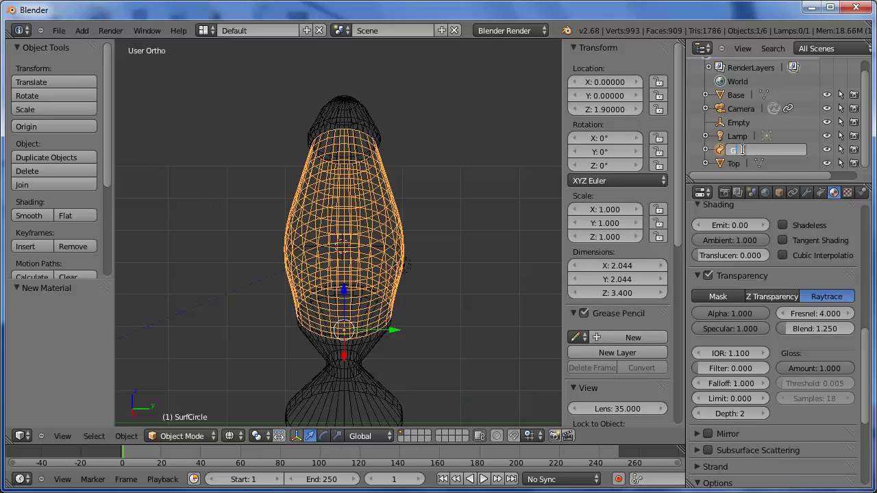
pyautogui.write('lass')
pyautogui.press('Return')
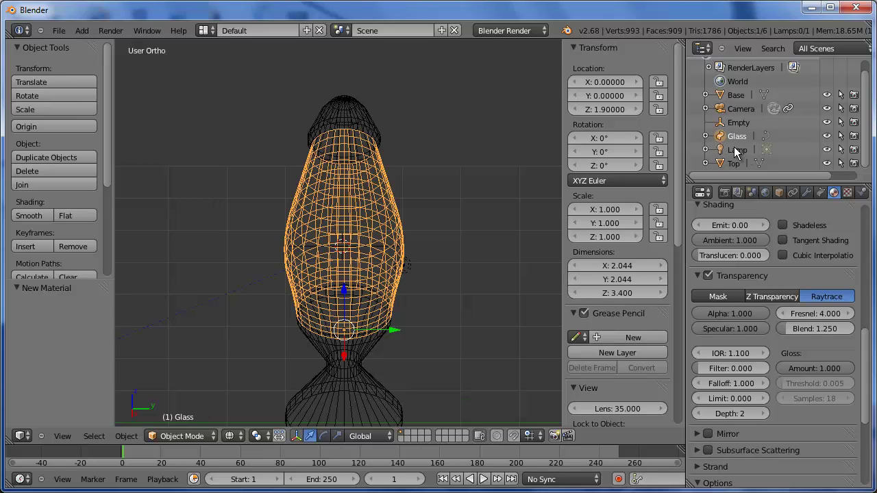
# Switch the viewport to wireframe and unhide the Glass so base, glass and top show together.
pyautogui.click(827, 136)
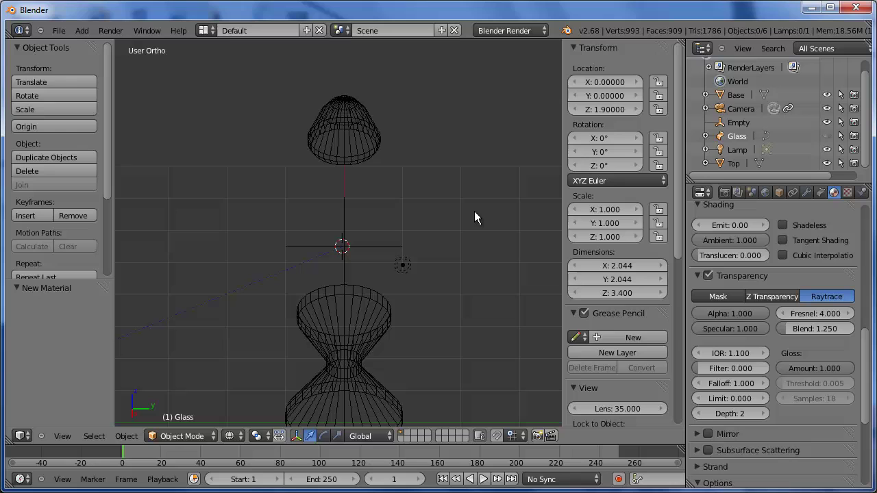
pyautogui.press('z')
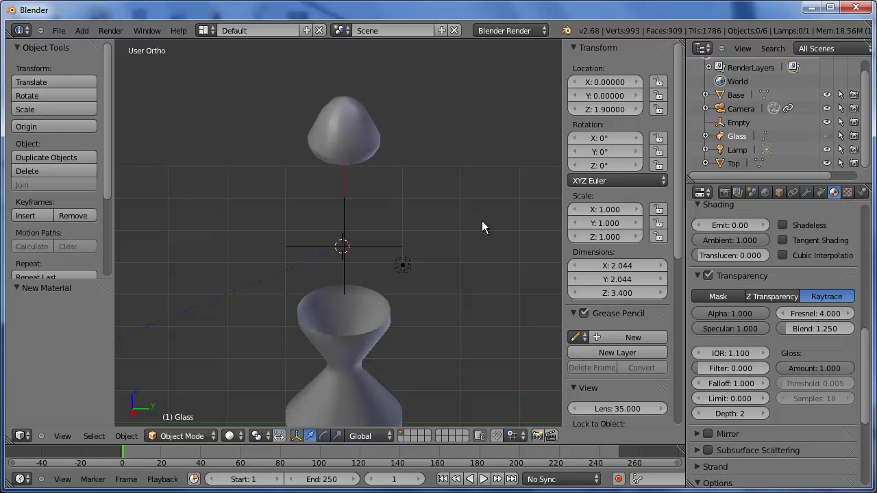
pyautogui.moveTo(484, 223); pyautogui.dragTo(471, 269, button='middle')
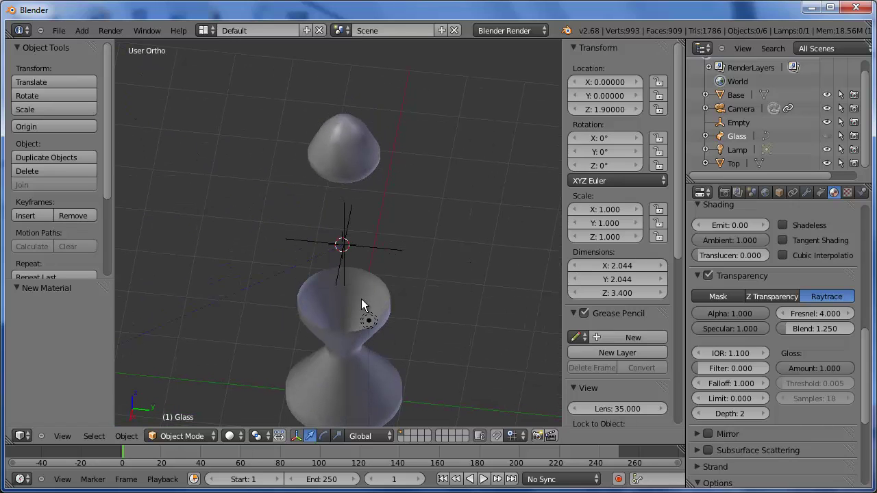
pyautogui.press('z')
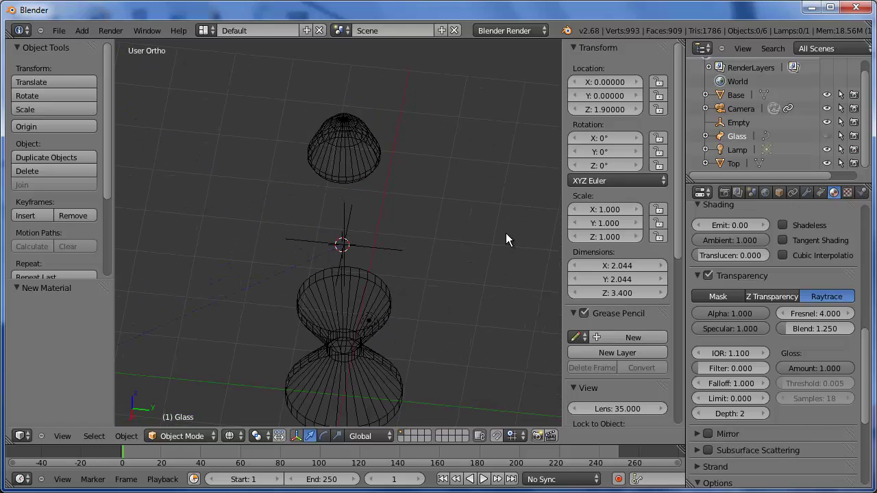
pyautogui.click(828, 136)
pyautogui.moveTo(487, 226); pyautogui.dragTo(494, 175, button='middle')
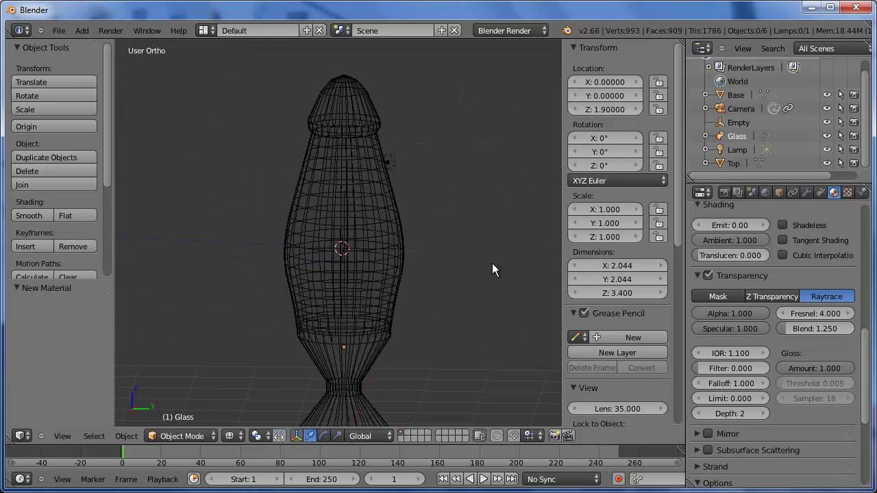
pyautogui.scroll(-1, 491, 259)
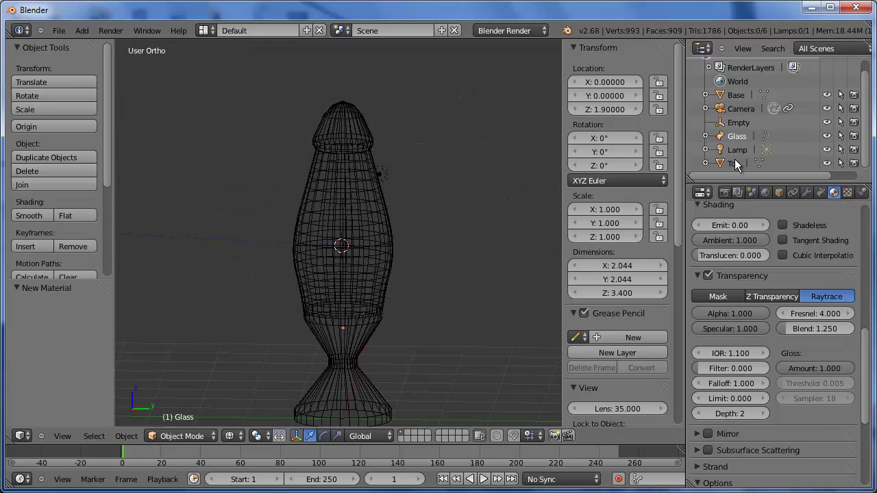
# Give Base a new blue-purple material with specular intensity 0.224 and render an image.
pyautogui.click(734, 96)
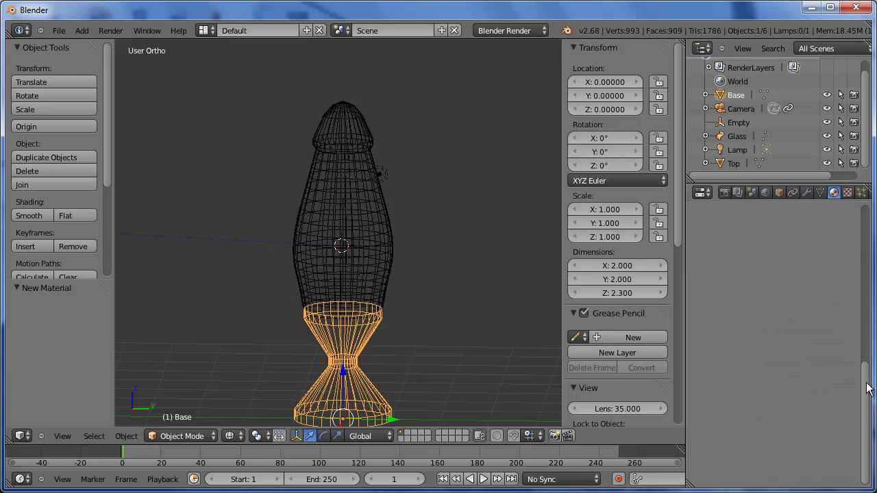
pyautogui.scroll(5, 865, 384)
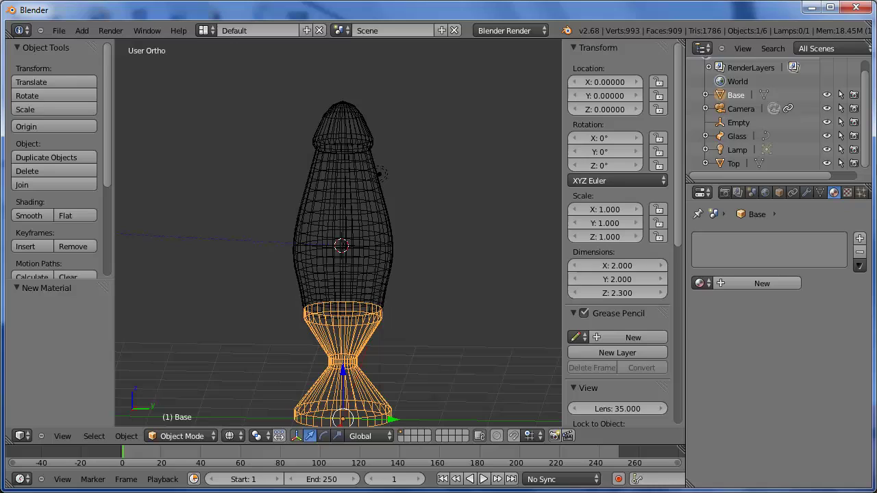
pyautogui.click(755, 284)
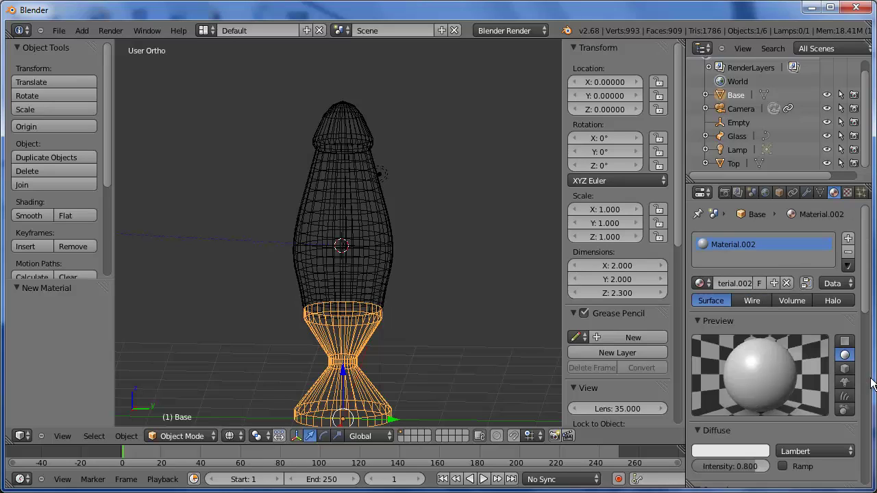
pyautogui.scroll(-5, 867, 310)
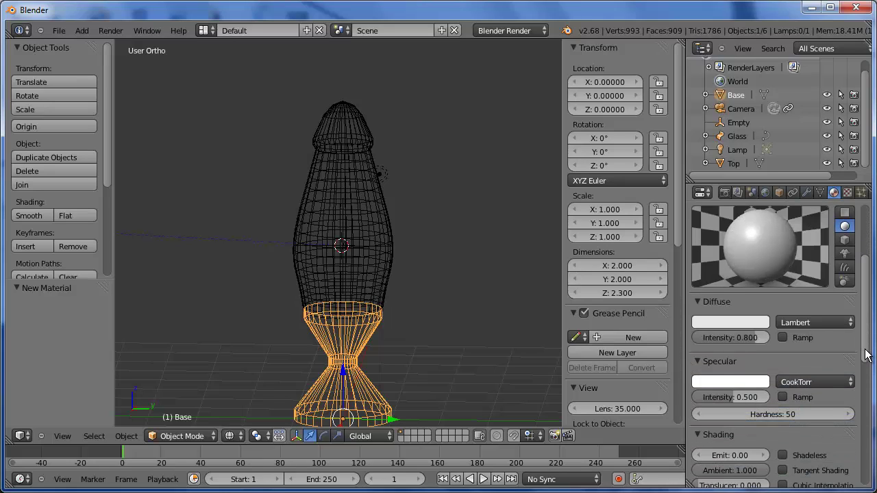
pyautogui.click(744, 324)
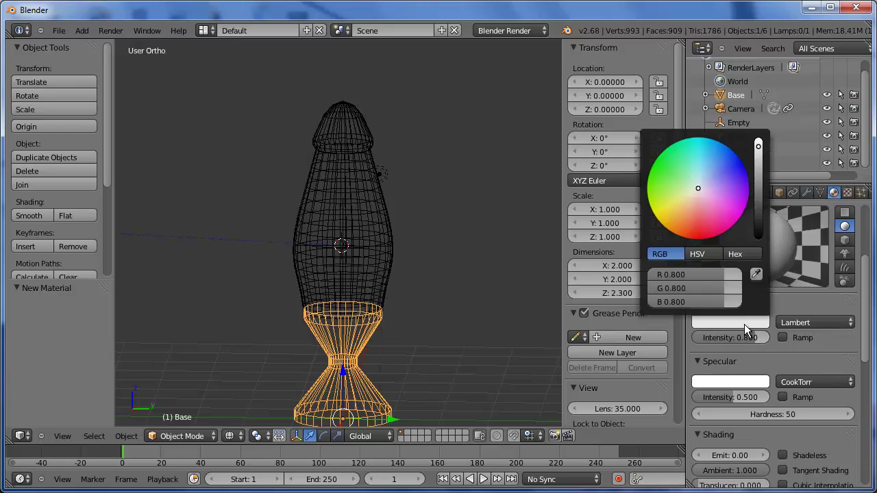
pyautogui.click(729, 172)
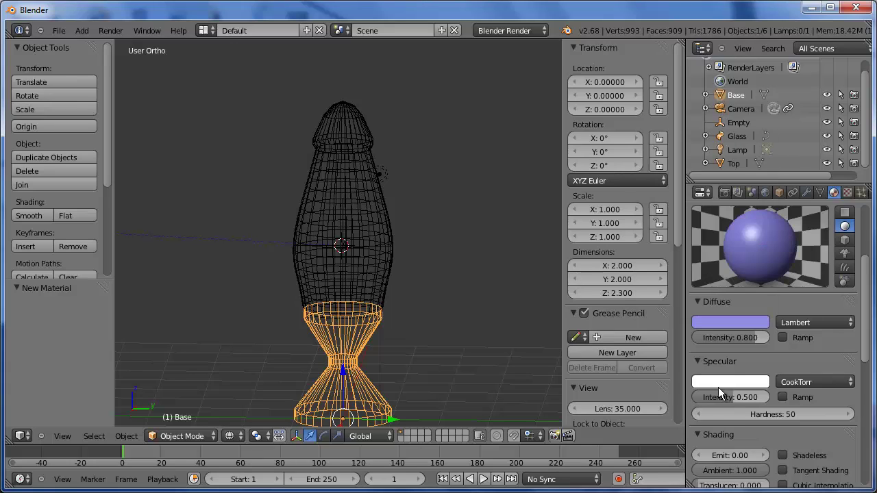
pyautogui.moveTo(732, 398); pyautogui.dragTo(712, 397)
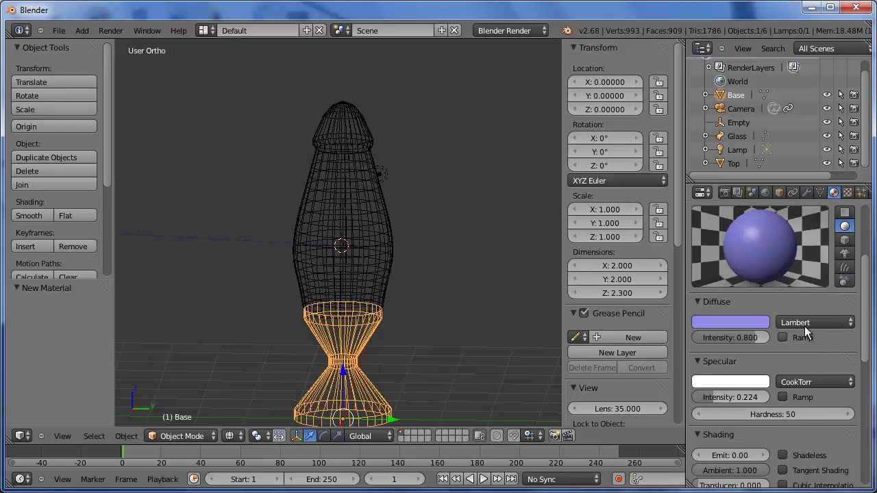
pyautogui.click(113, 32)
pyautogui.click(130, 45)
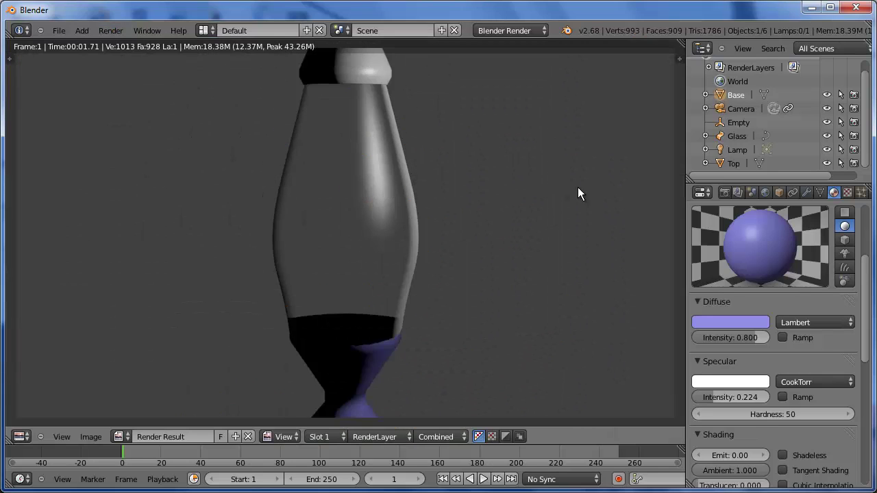
# Assign the existing Material.002 to the Top object and check it in a test render.
pyautogui.click(734, 164)
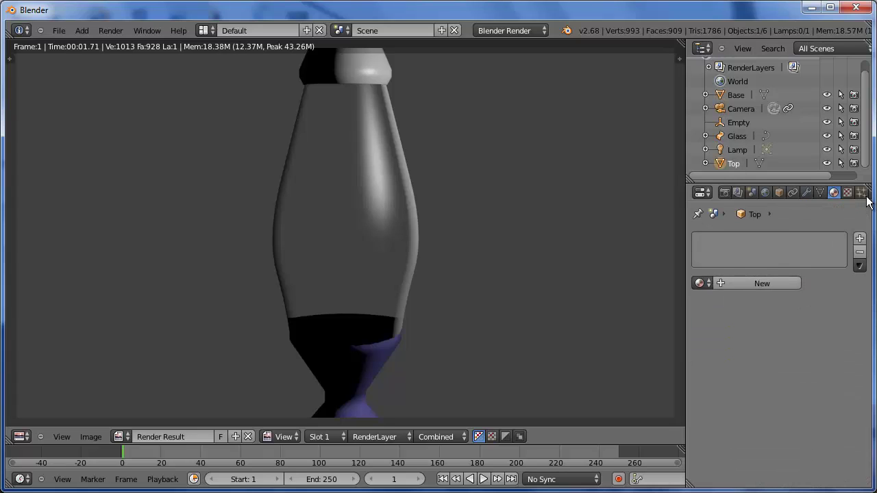
pyautogui.click(700, 283)
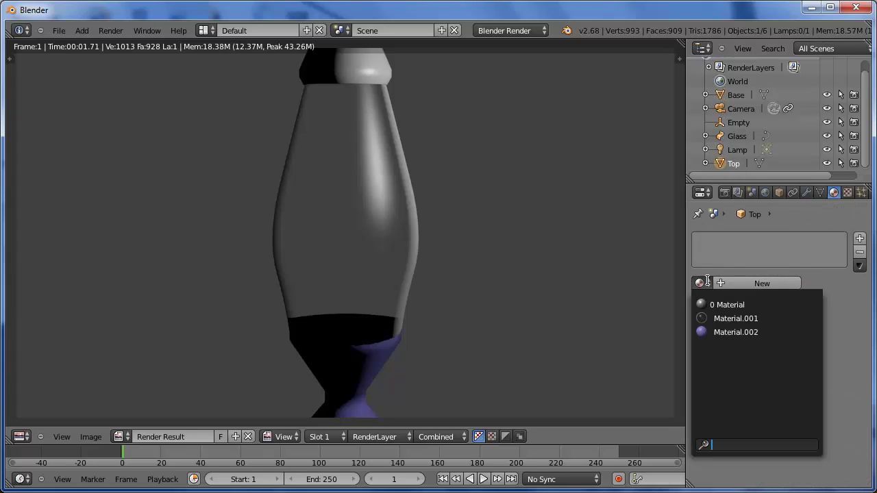
pyautogui.click(710, 334)
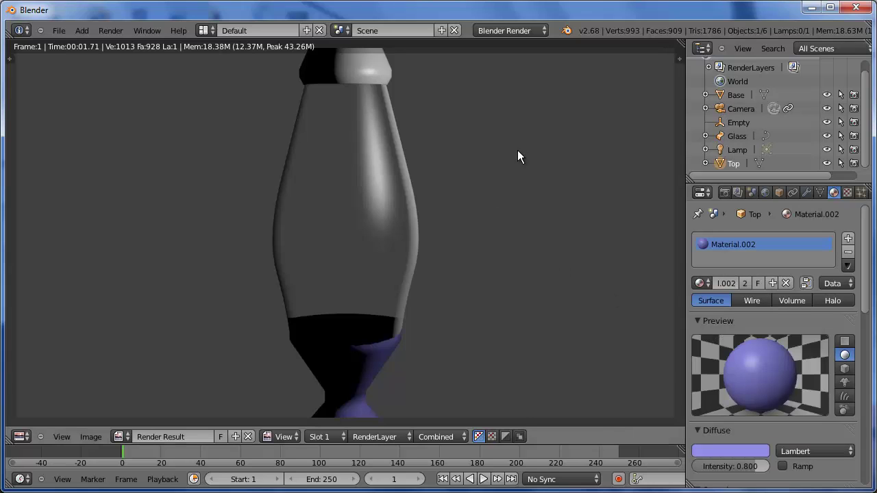
pyautogui.click(108, 31)
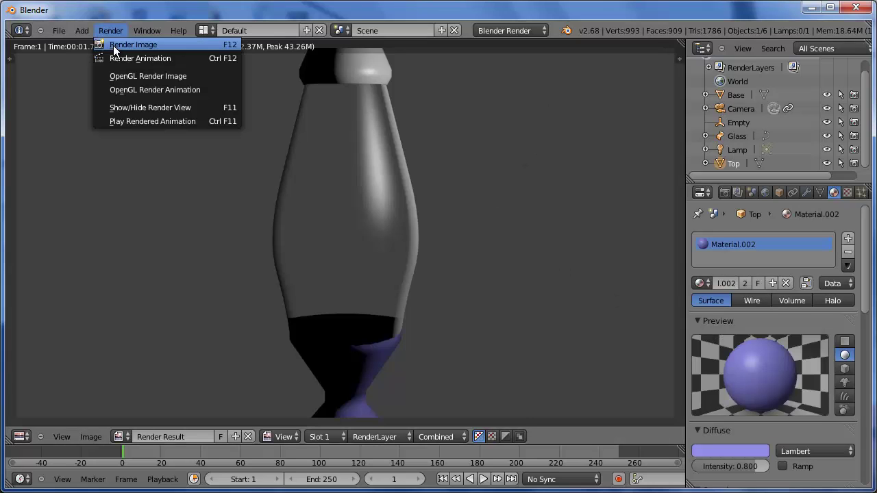
pyautogui.click(113, 46)
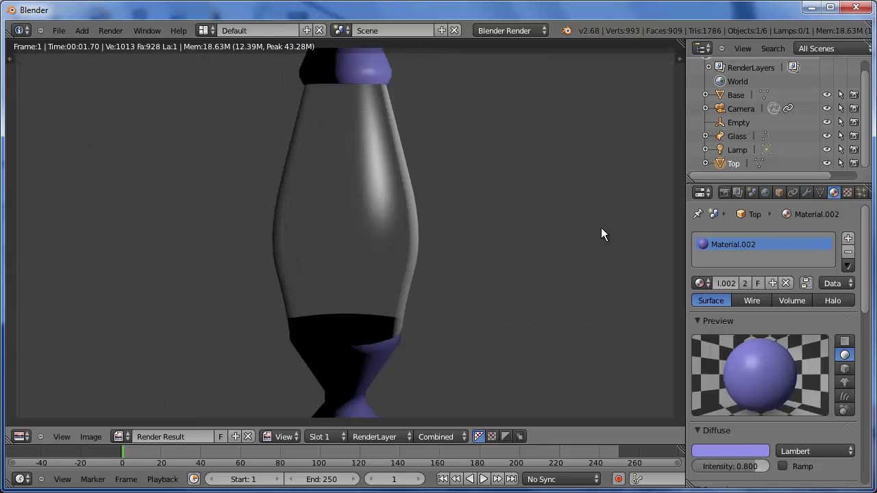
pyautogui.press('Escape')
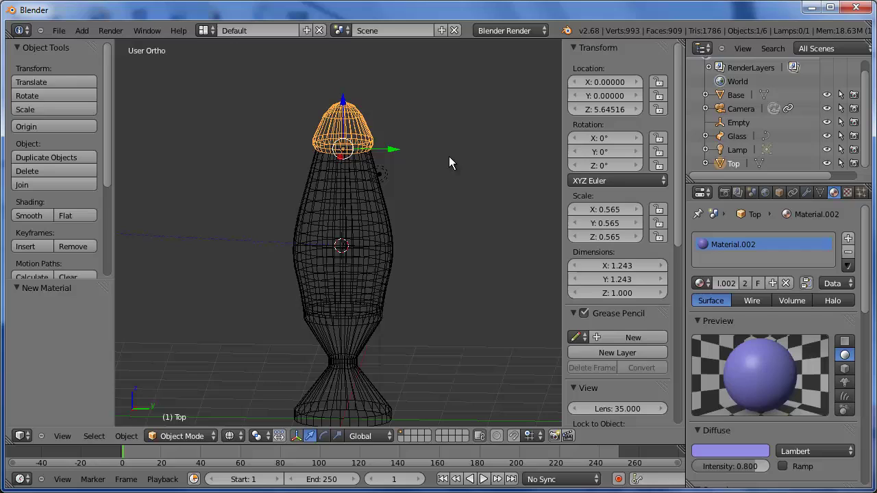
# Deselect everything and add a new mesh Plane to the scene.
pyautogui.press('a')
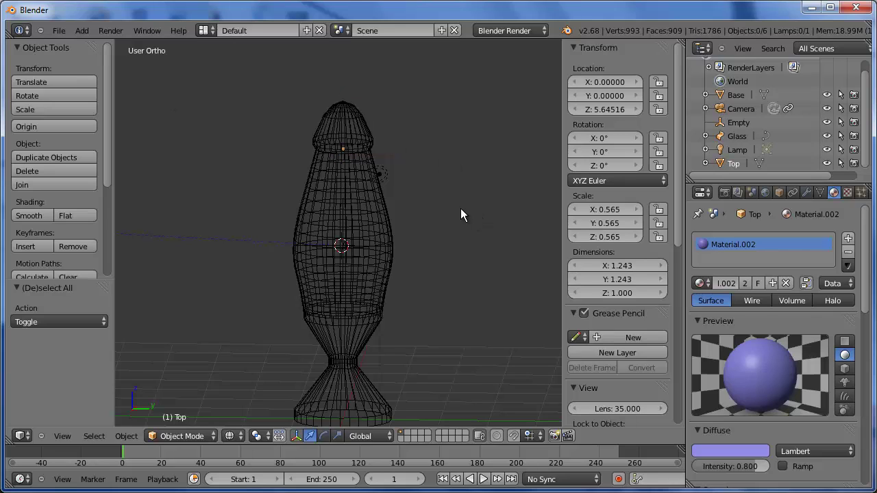
pyautogui.hotkey('shift', 'a')
pyautogui.moveTo(425, 110)
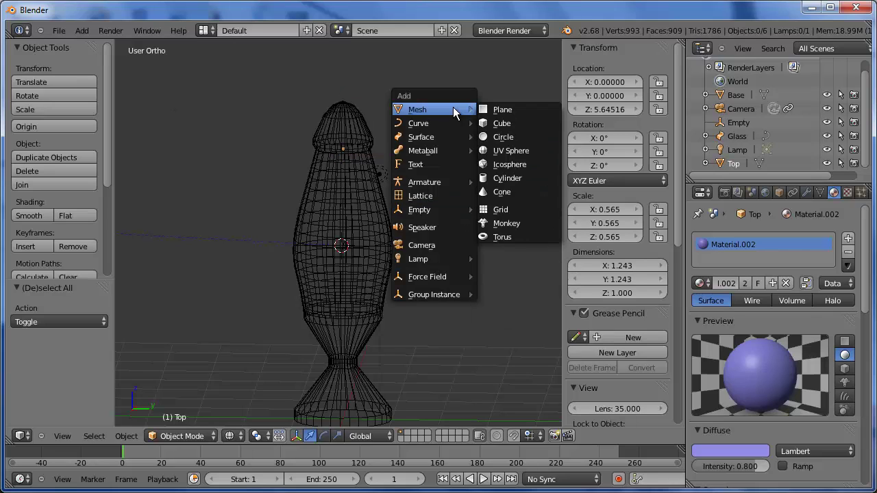
pyautogui.click(516, 109)
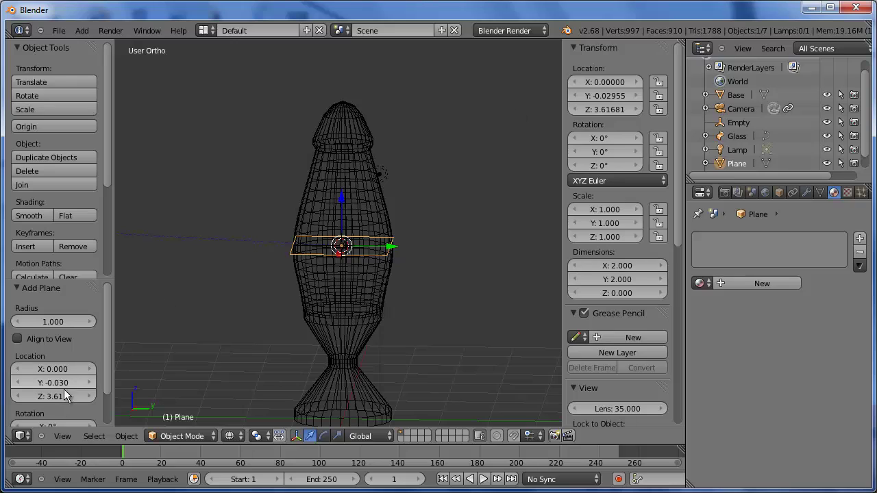
# Set the plane's radius to 10 and its Y and Z location to 0.
pyautogui.click(48, 322)
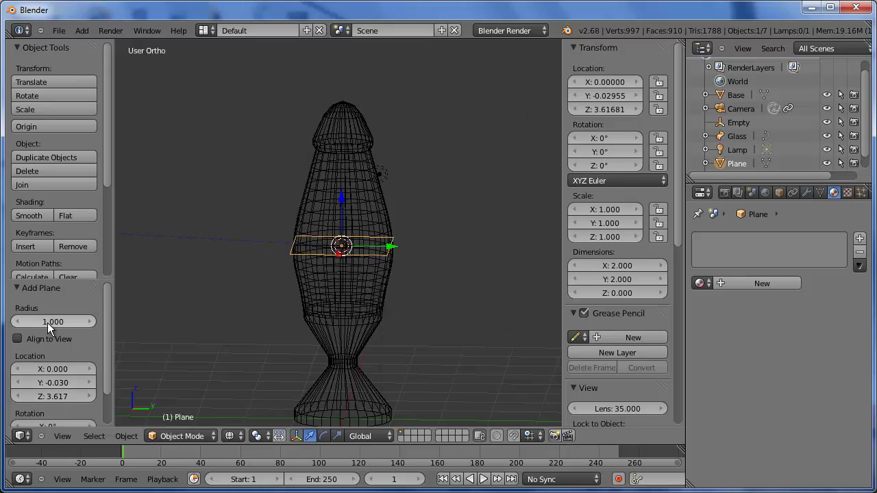
pyautogui.write('1.0')
pyautogui.press('Return')
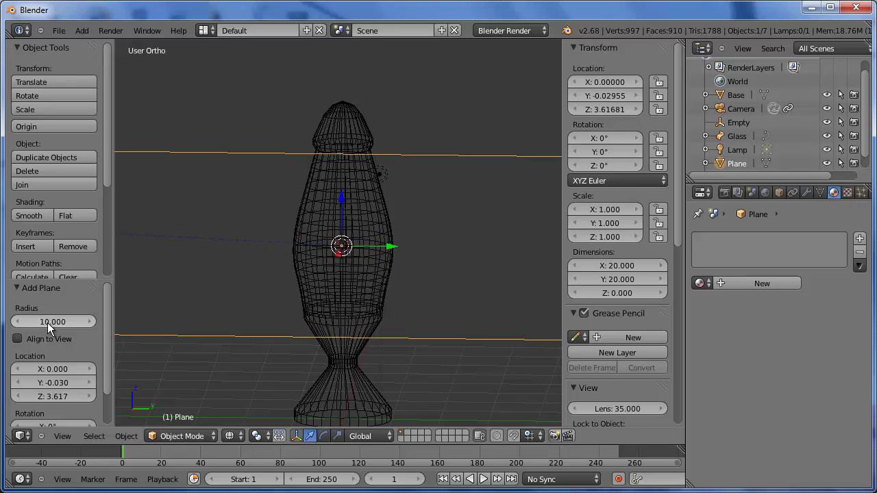
pyautogui.click(607, 94)
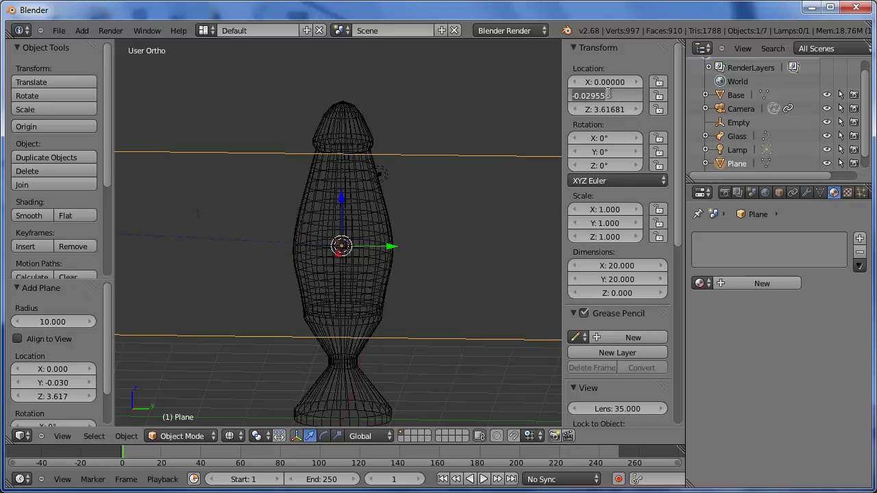
pyautogui.write('0')
pyautogui.press('Return')
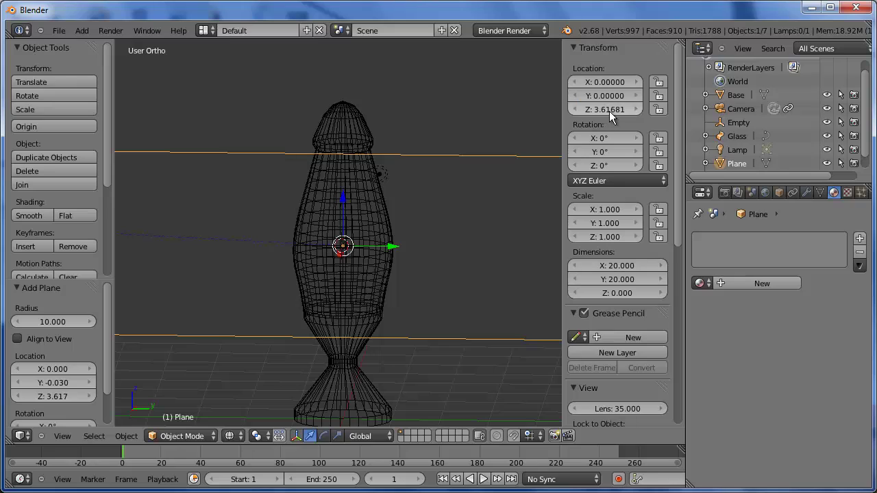
pyautogui.click(606, 111)
pyautogui.write('0')
pyautogui.press('Return')
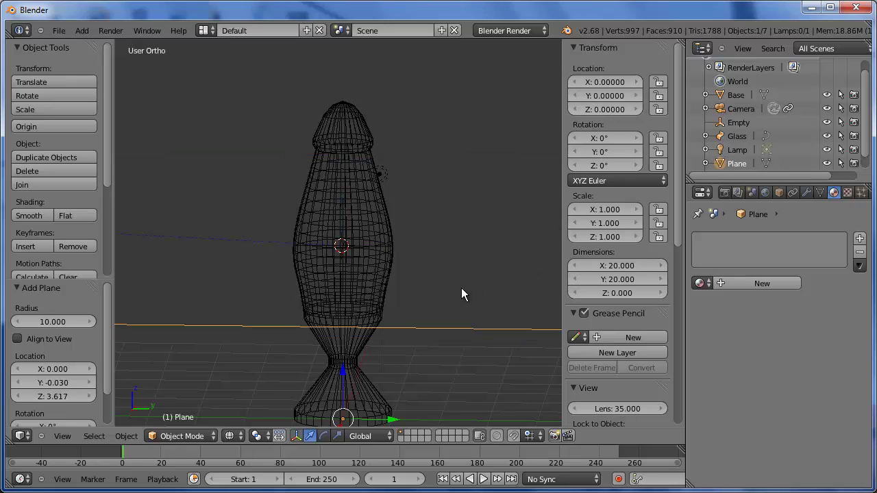
# Render the lamp standing on the floor plane, then return to the 3D view.
pyautogui.click(112, 31)
pyautogui.click(115, 45)
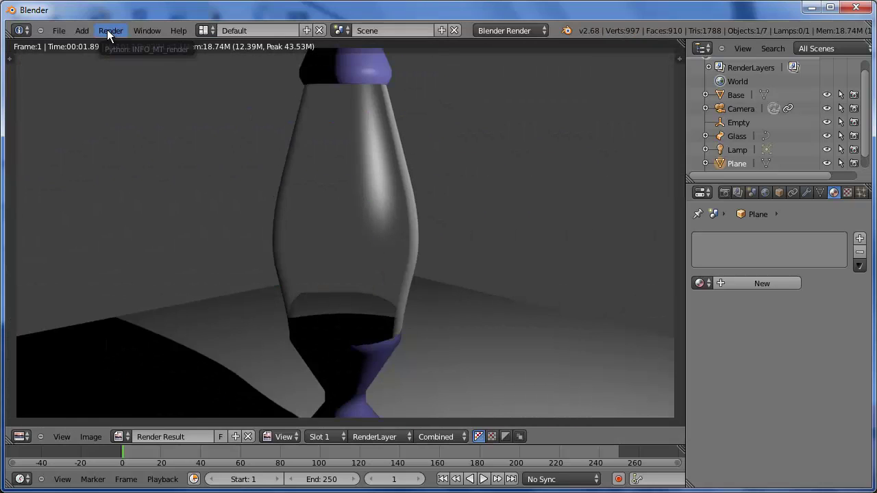
pyautogui.press('Escape')
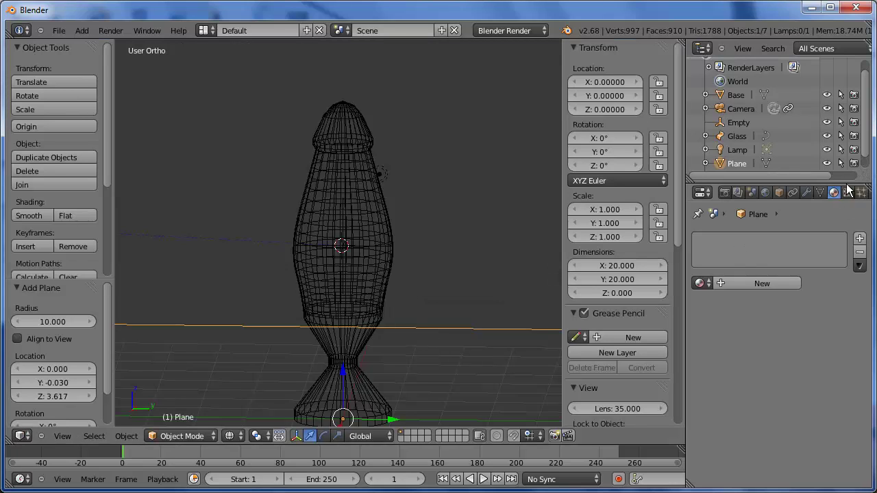
# Create a new material for the floor plane with an Image or Movie texture.
pyautogui.click(774, 285)
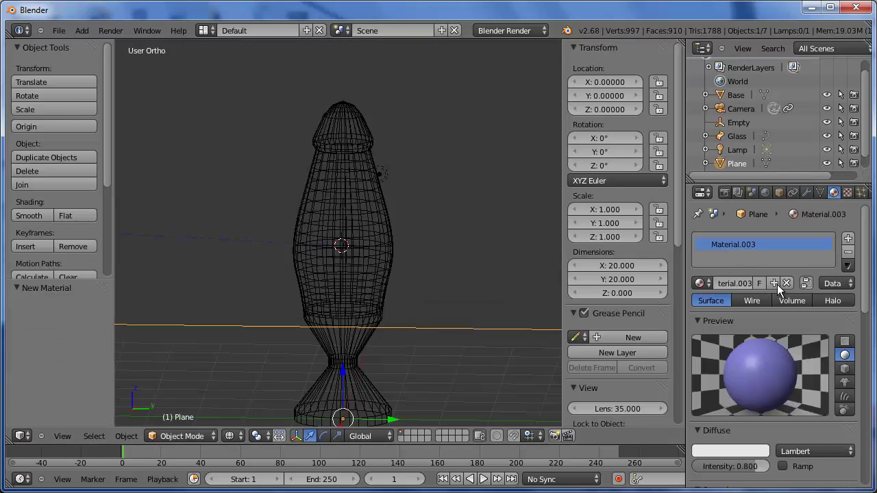
pyautogui.click(848, 192)
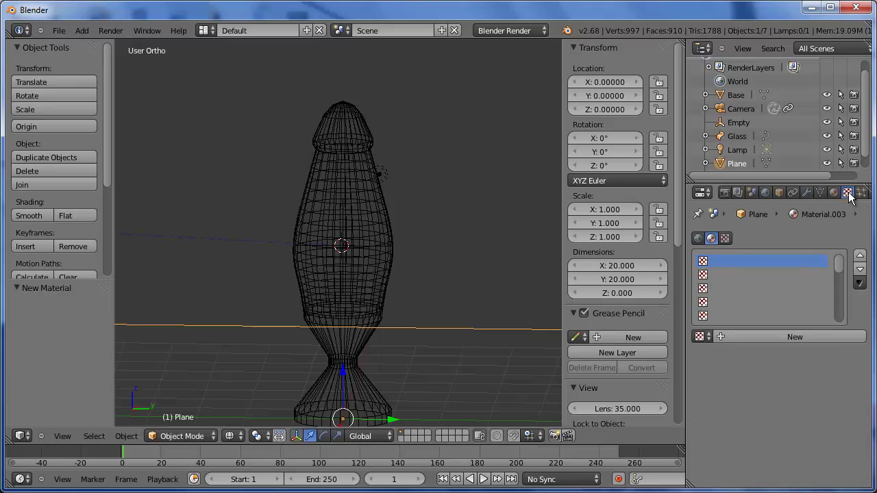
pyautogui.click(810, 336)
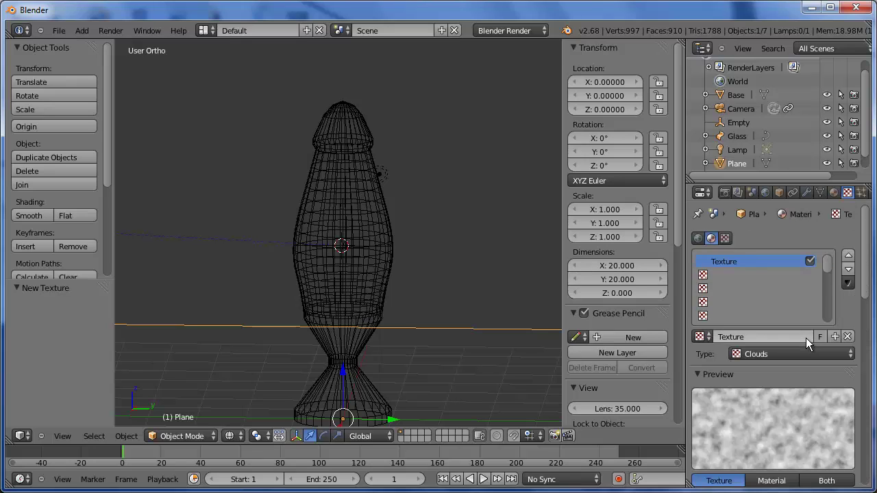
pyautogui.click(771, 355)
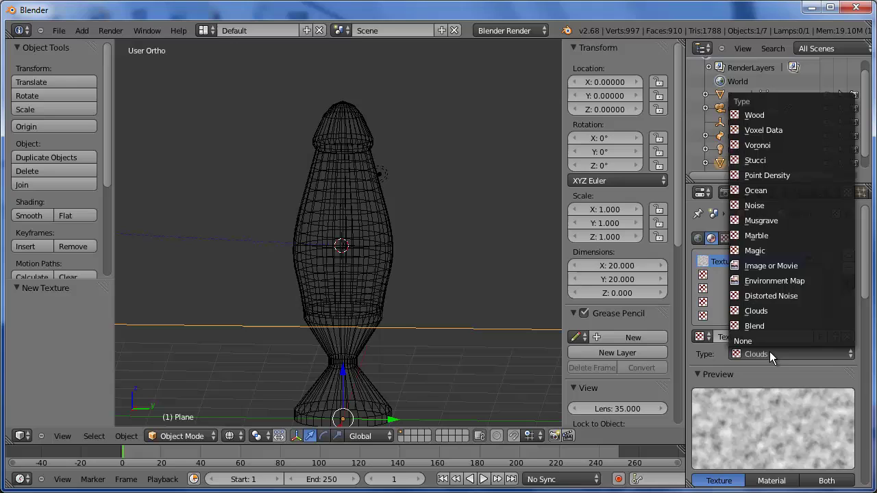
pyautogui.click(779, 268)
pyautogui.moveTo(867, 271); pyautogui.dragTo(867, 384)
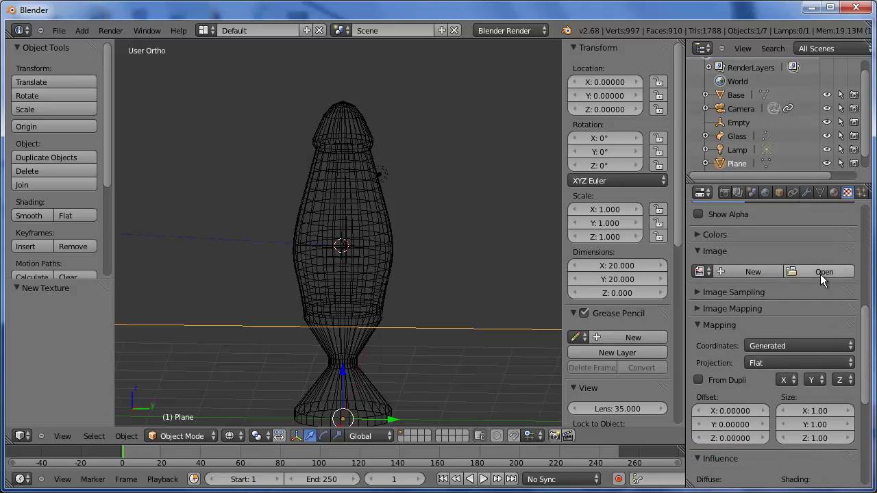
# Load Floor_Wdn.JPG from the Interior Decor folder as the texture image.
pyautogui.click(823, 279)
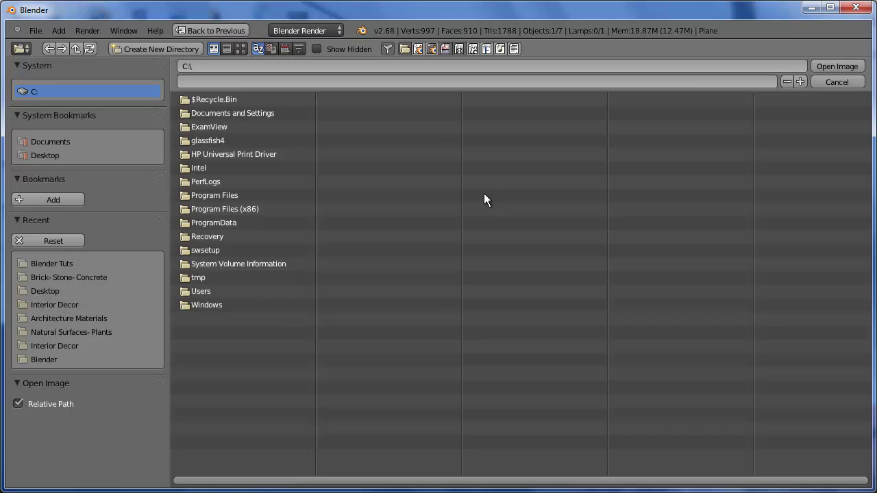
pyautogui.click(75, 279)
pyautogui.click(63, 305)
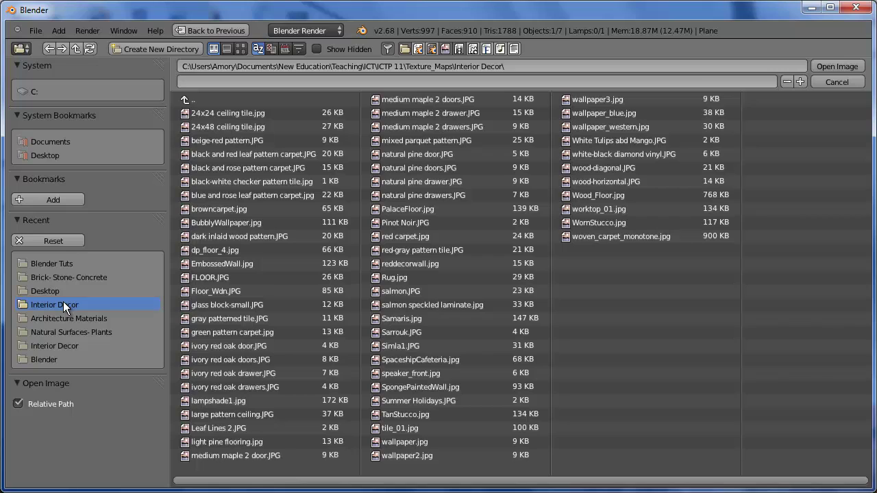
pyautogui.doubleClick(208, 290)
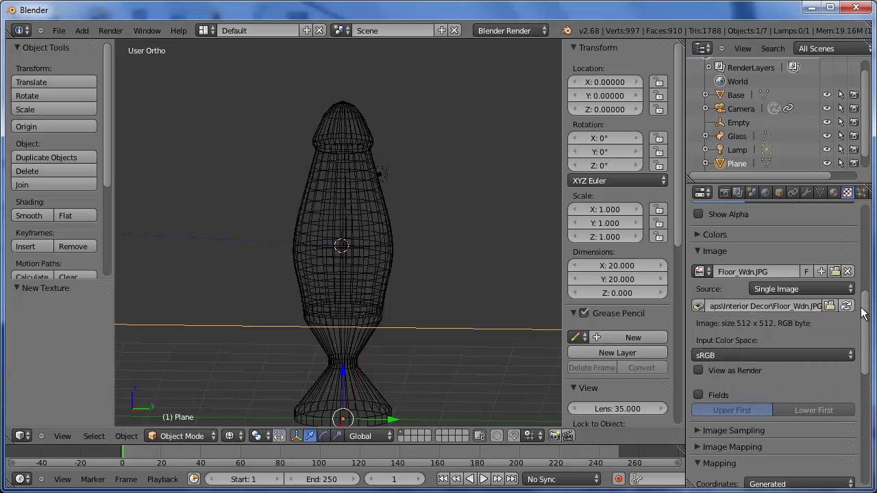
pyautogui.moveTo(862, 313); pyautogui.dragTo(872, 248)
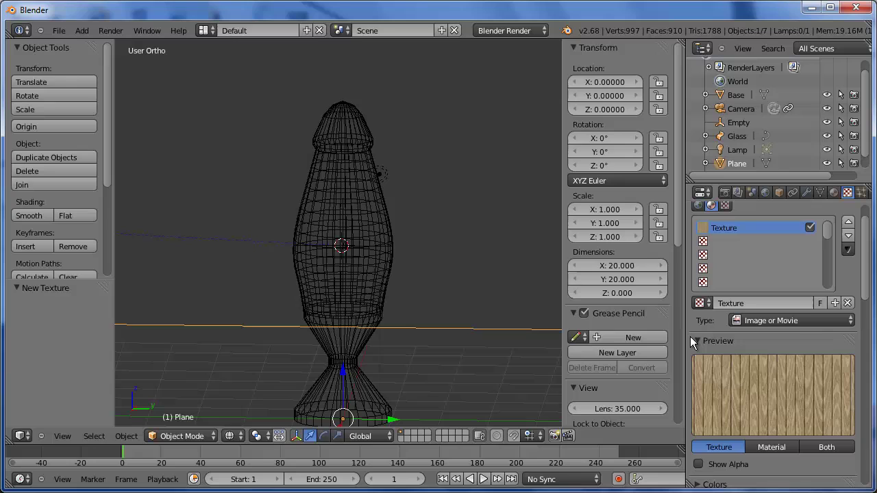
# Render a test image of the wooden floor and return to the viewport.
pyautogui.click(112, 32)
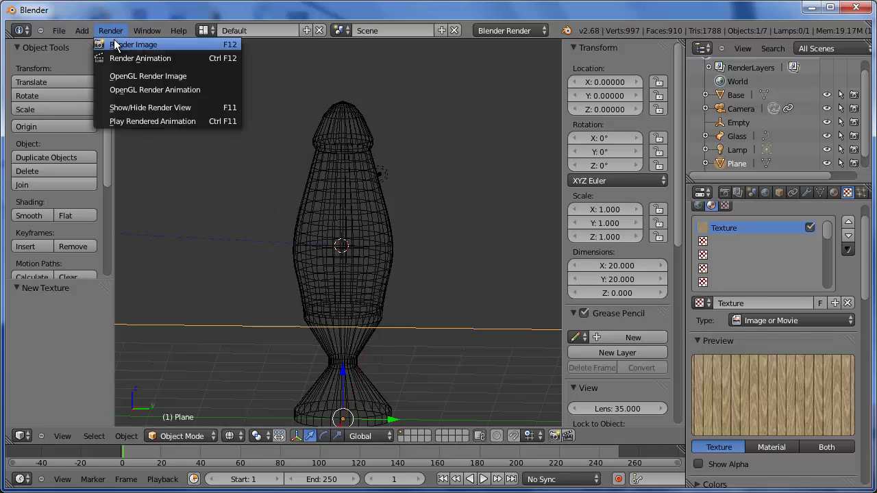
pyautogui.click(114, 41)
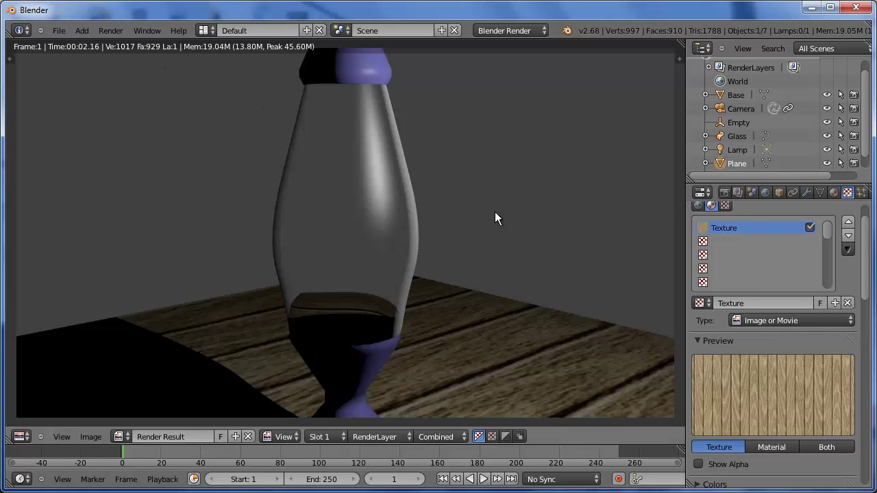
pyautogui.press('Escape')
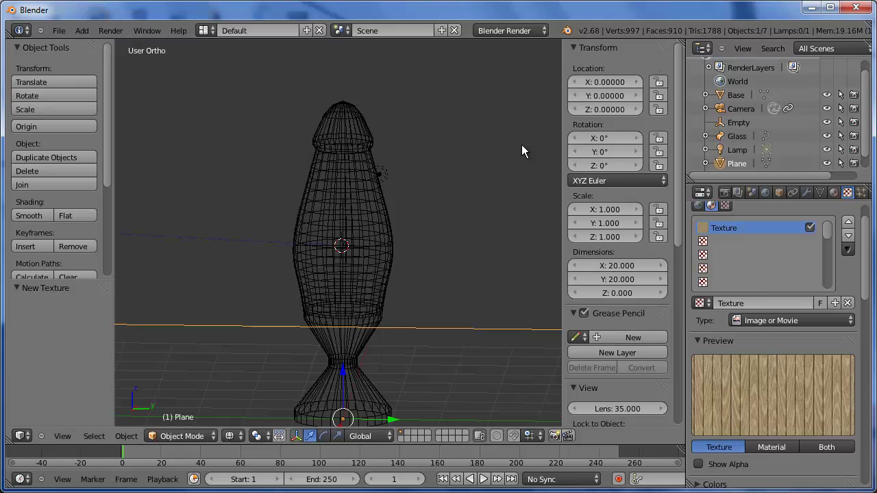
# In top view, move the camera to the lamp's front-right (X 4.902, Y -3.027).
pyautogui.press('n')
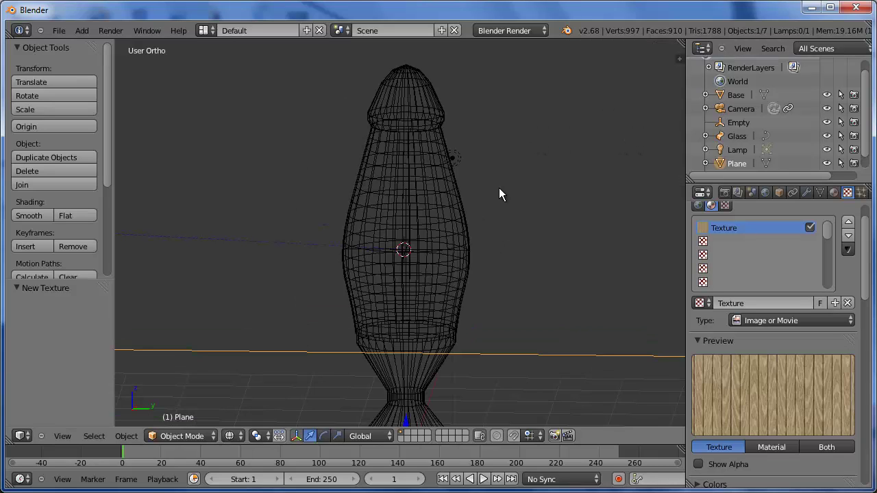
pyautogui.press('KP_7')
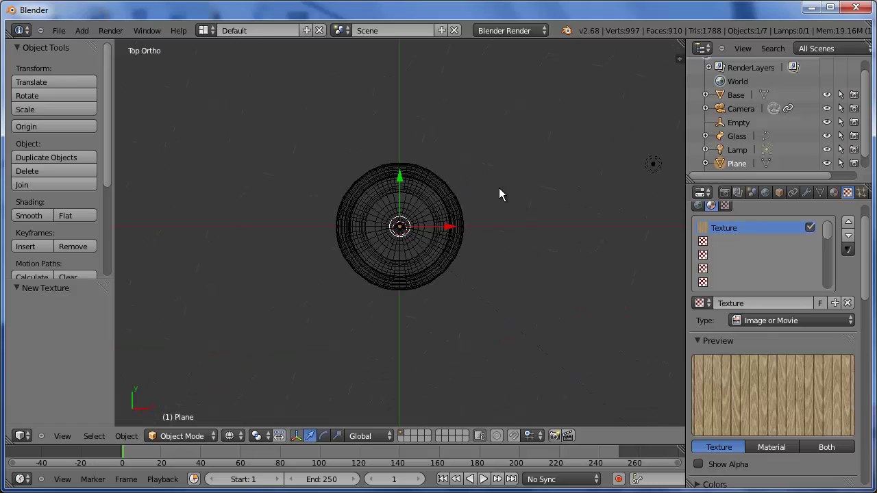
pyautogui.scroll(-3, 503, 190)
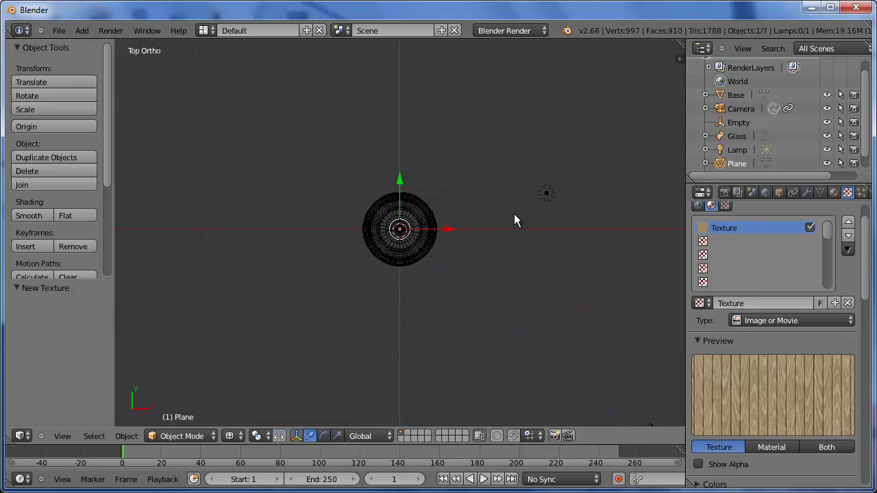
pyautogui.scroll(-2, 514, 216)
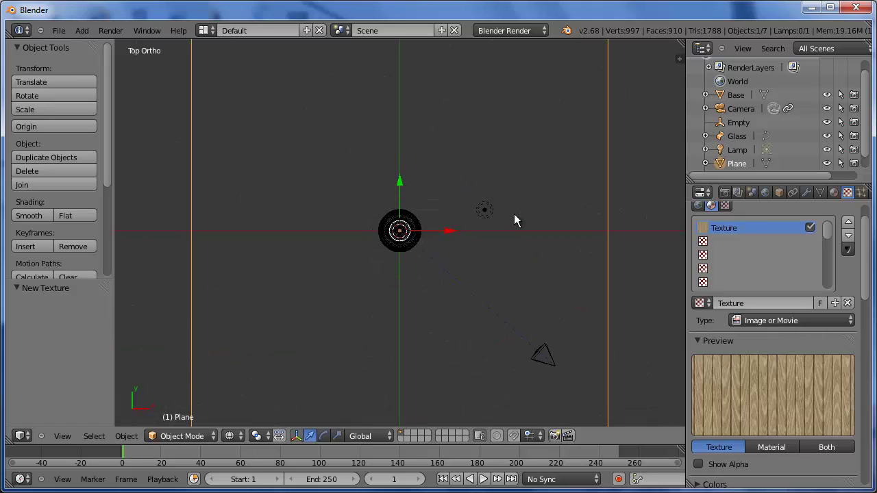
pyautogui.rightClick(551, 366)
pyautogui.press('g')
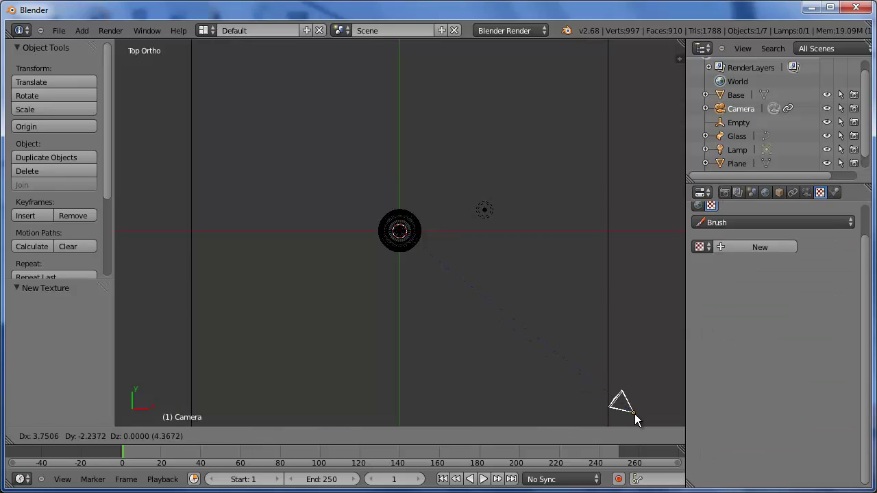
pyautogui.click(653, 426)
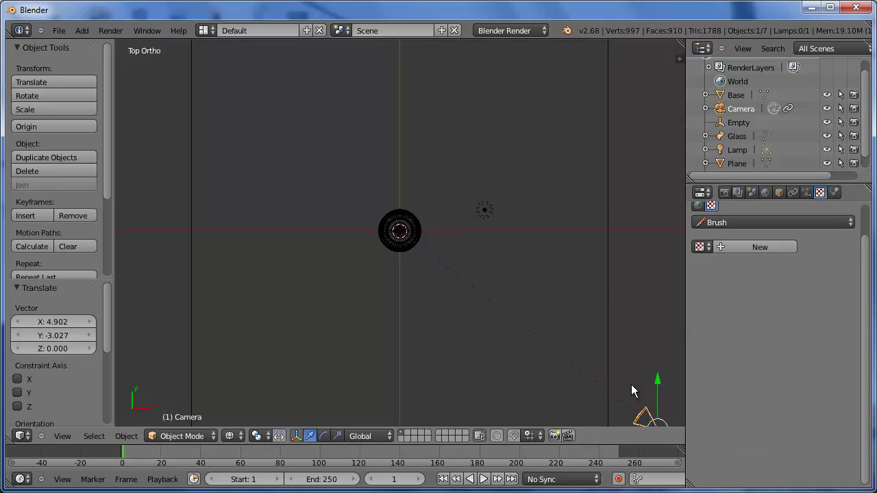
# In side view, raise the camera 2.961 along Z to look down on the lamp.
pyautogui.scroll(-1, 631, 371)
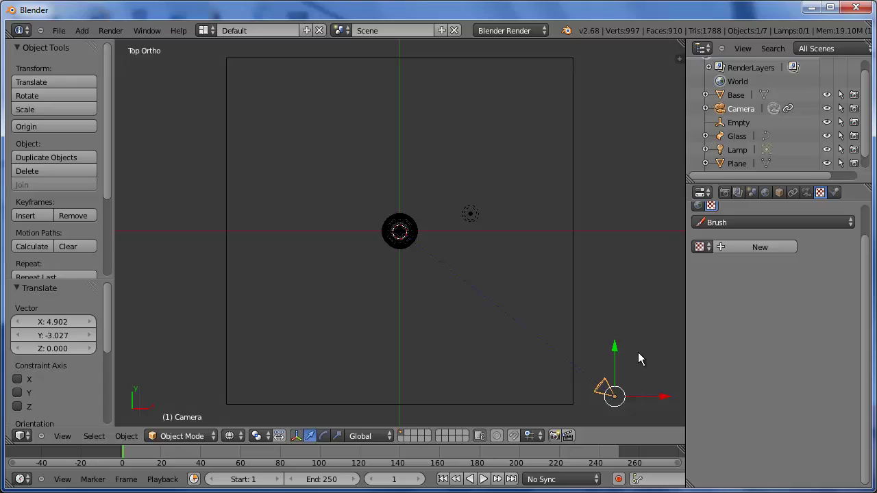
pyautogui.press('KP_3')
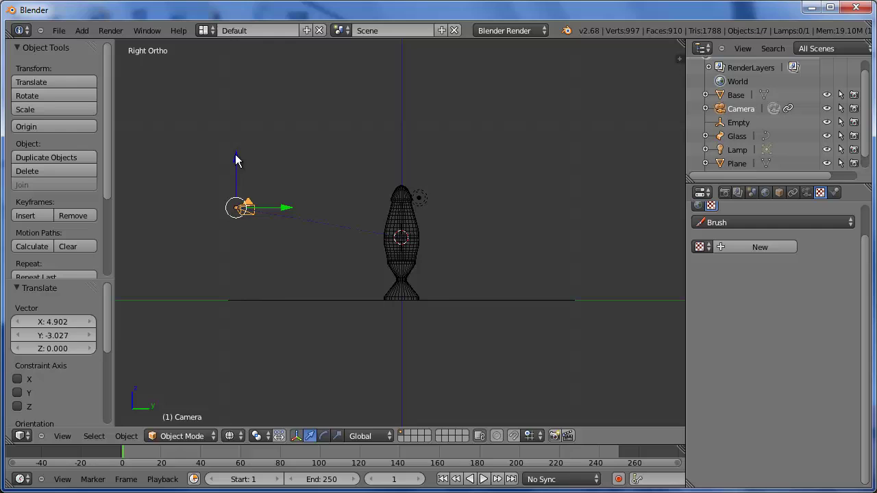
pyautogui.moveTo(236, 161); pyautogui.dragTo(236, 108)
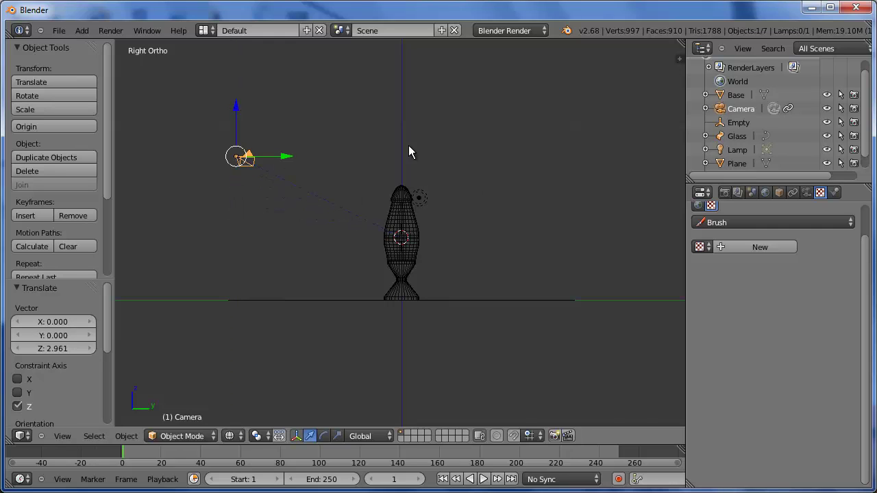
pyautogui.click(110, 30)
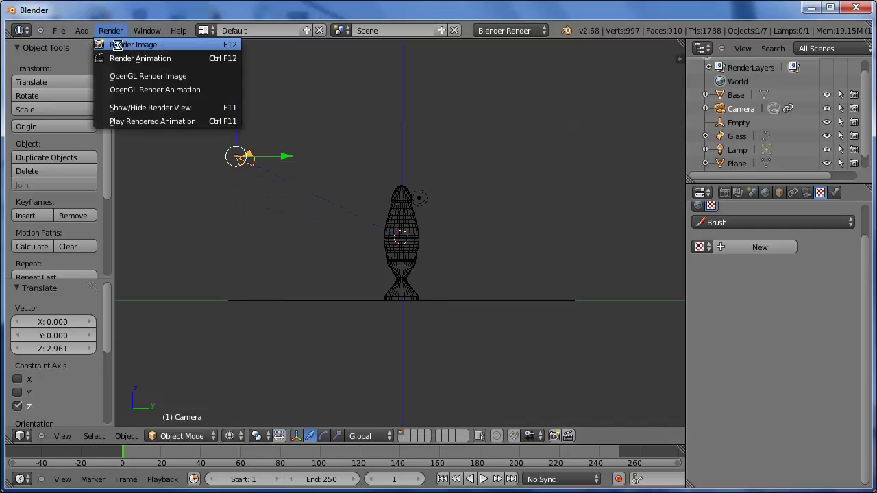
# Render from the new camera position, then move the Lamp light further right in top view.
pyautogui.click(116, 45)
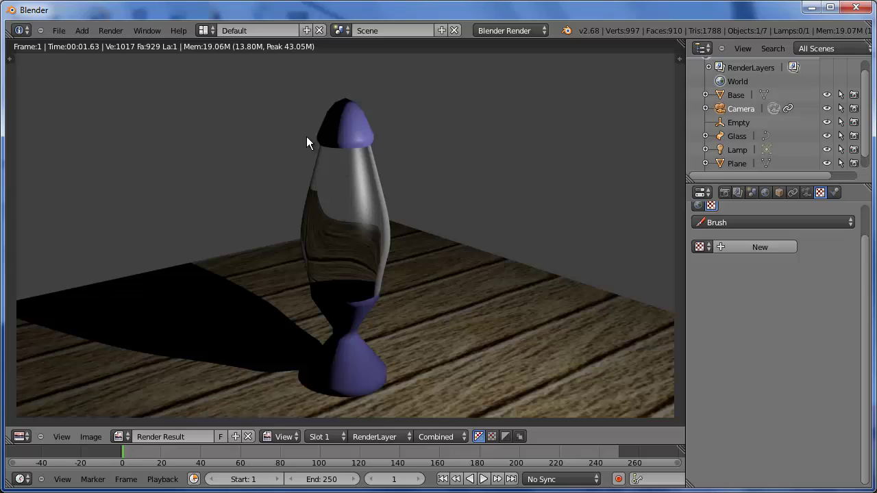
pyautogui.press('Escape')
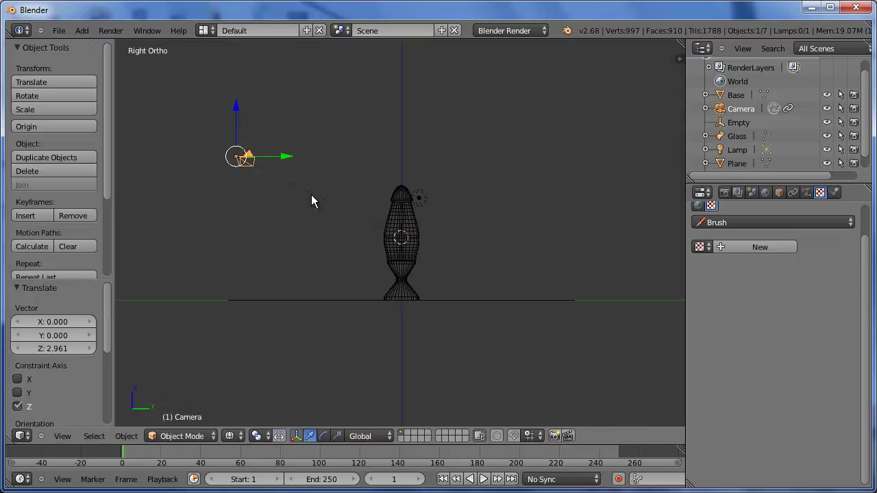
pyautogui.click(739, 151)
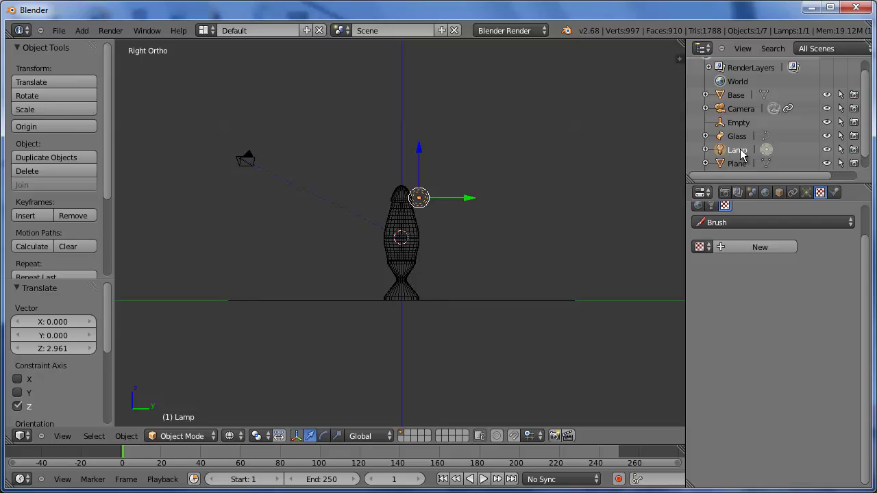
pyautogui.press('KP_7')
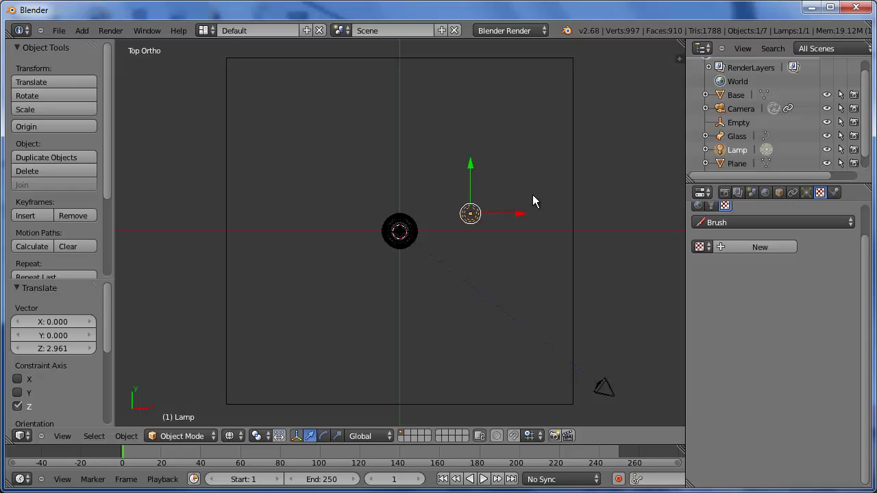
pyautogui.moveTo(519, 215); pyautogui.dragTo(558, 215)
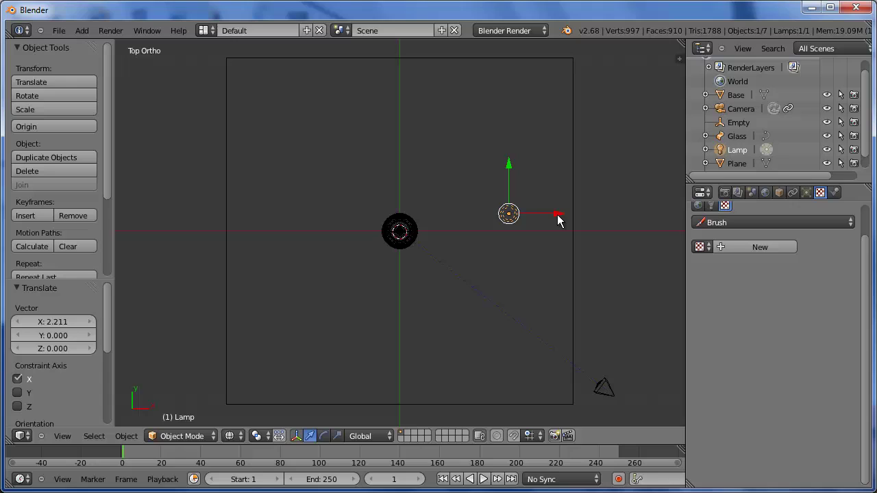
# Duplicate the light as Lamp.001 at the lower left and render the two-light scene.
pyautogui.hotkey('shift', 'd')
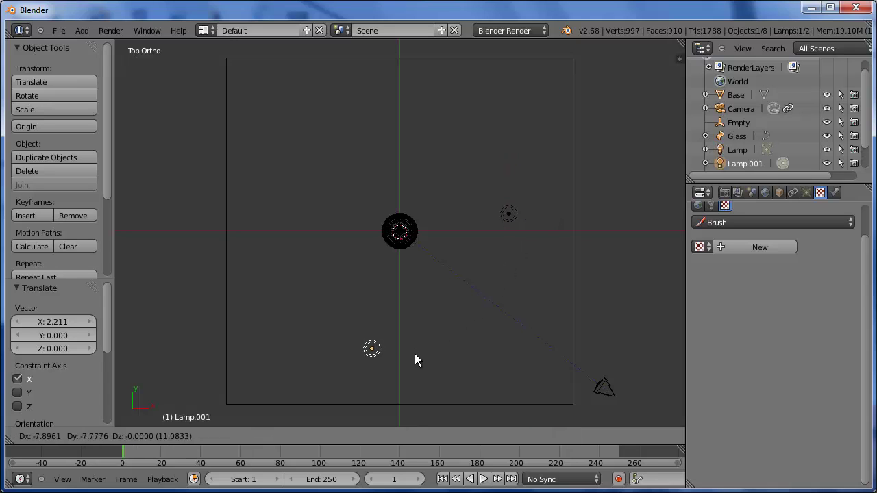
pyautogui.click(414, 354)
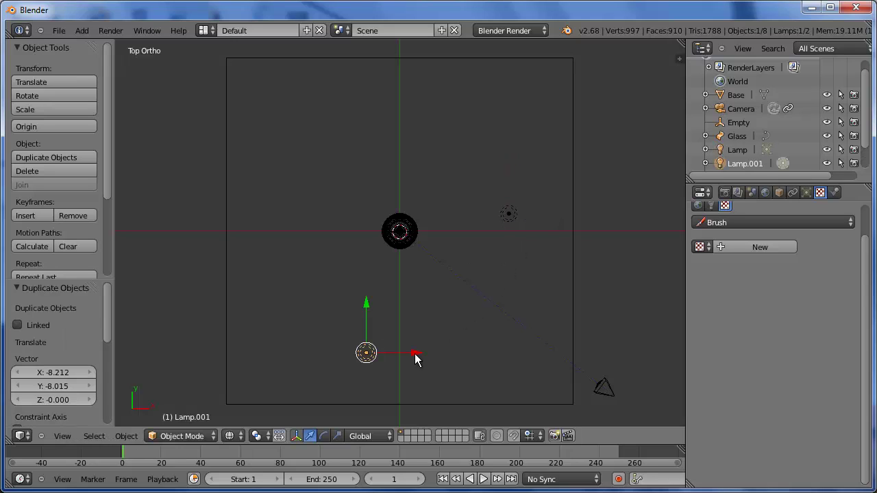
pyautogui.click(113, 30)
pyautogui.click(120, 42)
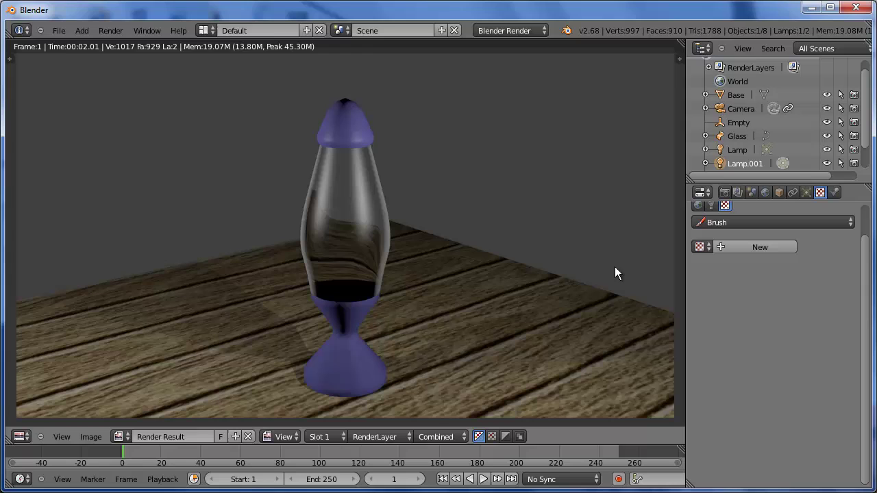
# Save the project as Lava Lamp 1.blend in the Blender Tuts folder.
pyautogui.click(60, 30)
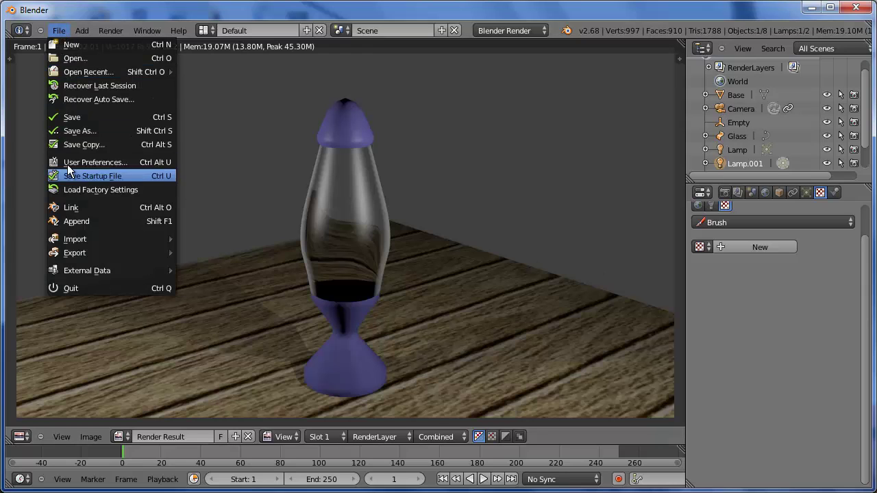
pyautogui.click(70, 131)
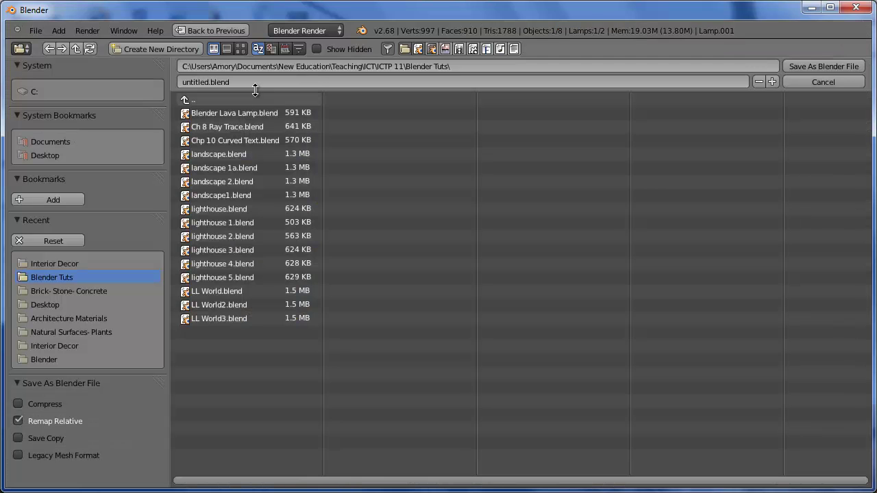
pyautogui.click(207, 81)
pyautogui.moveTo(209, 82); pyautogui.dragTo(102, 82)
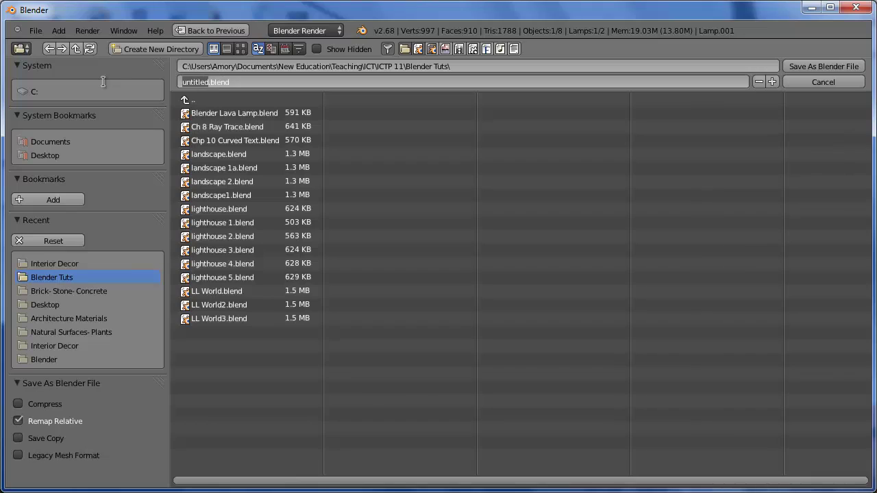
pyautogui.write('Lava Lamp 1')
pyautogui.click(834, 67)
pyautogui.click(833, 67)
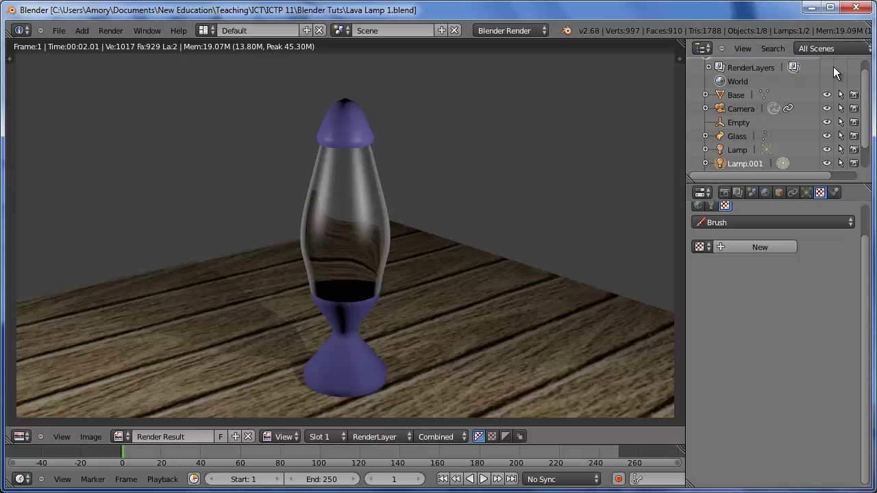